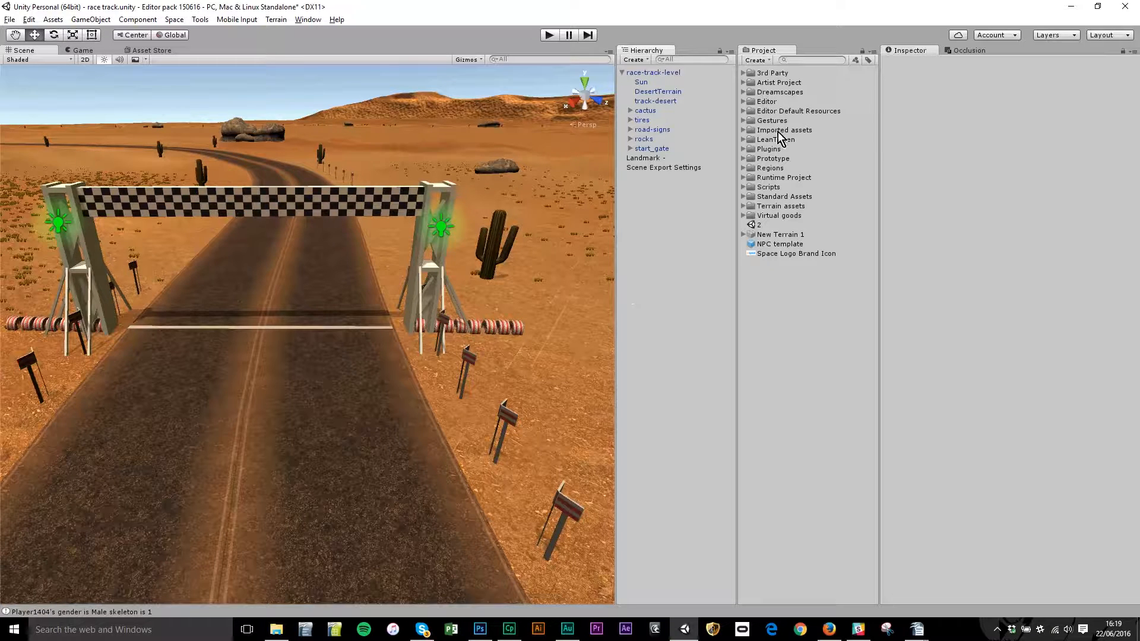
Place the Pony car prefab from Imported assets on the road before the start gate and rotate it about -129° around Y to face the gate.
left_click(743, 131)
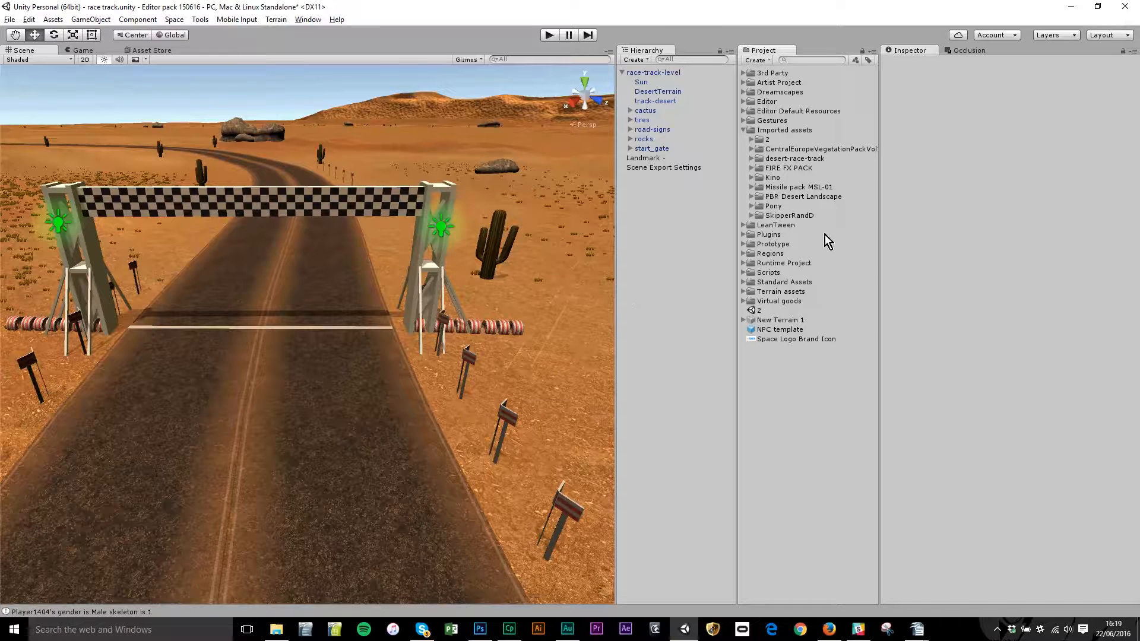
left_click(752, 206)
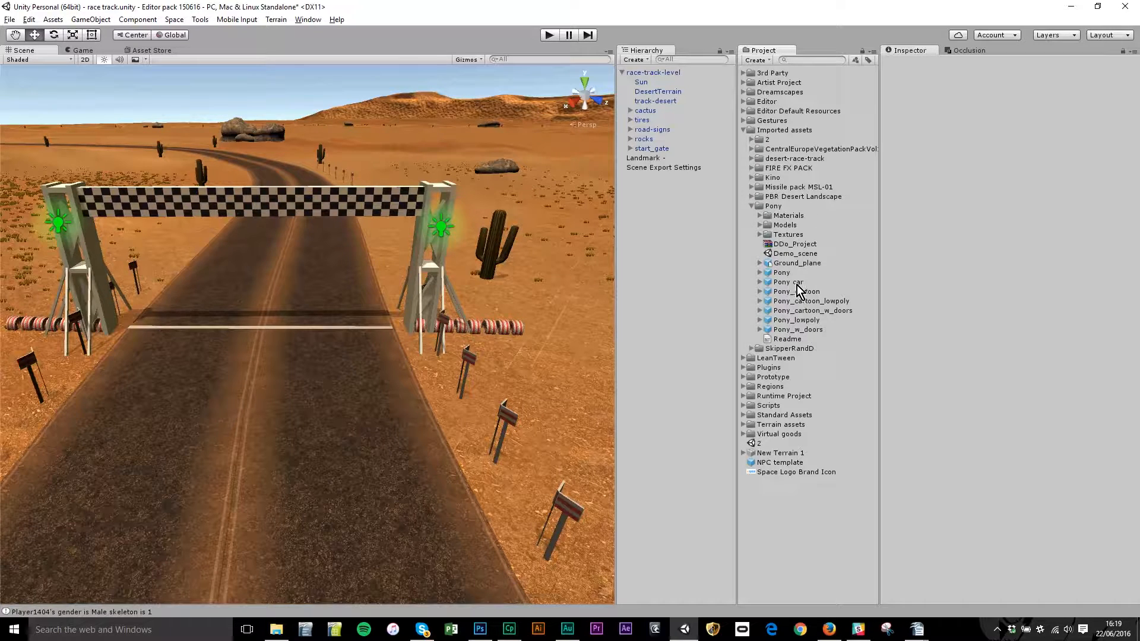
left_click_drag(795, 283, 307, 444)
key("f")
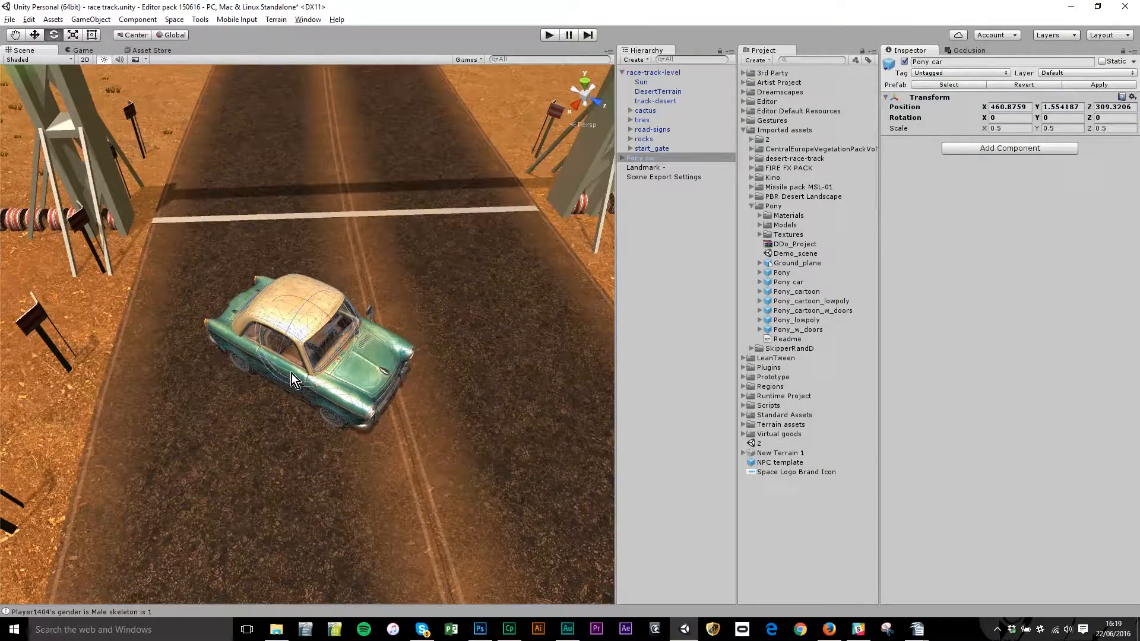
left_click_drag(291, 373, 529, 297)
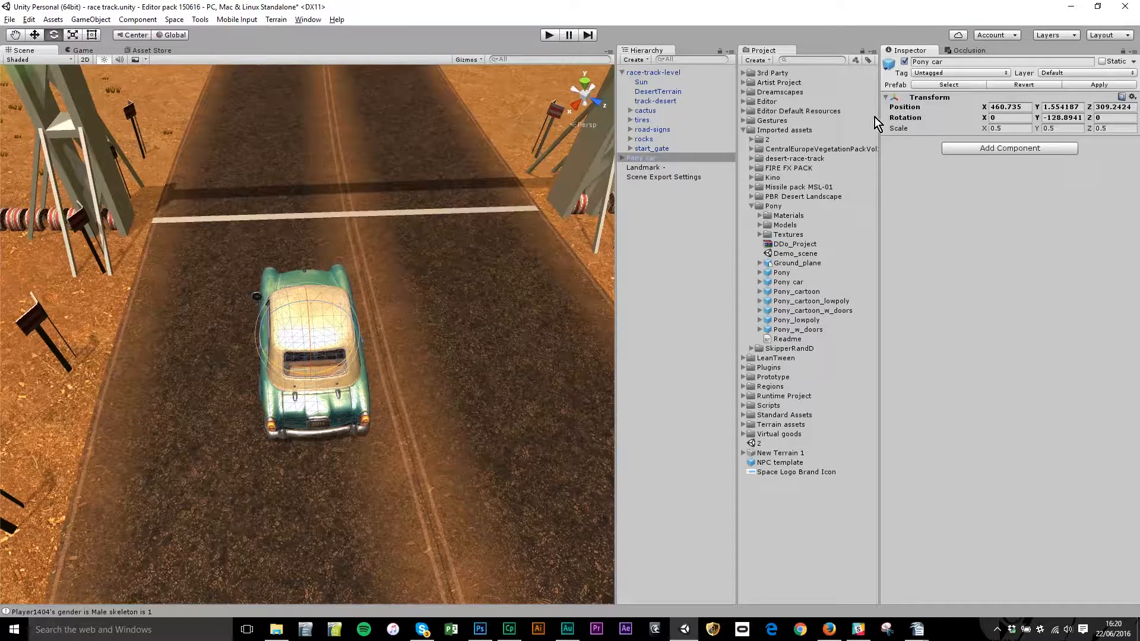
Find the PlayerChar prefab by searching the project for "player" and place it on the road beside the car.
left_click(827, 61)
type("player")
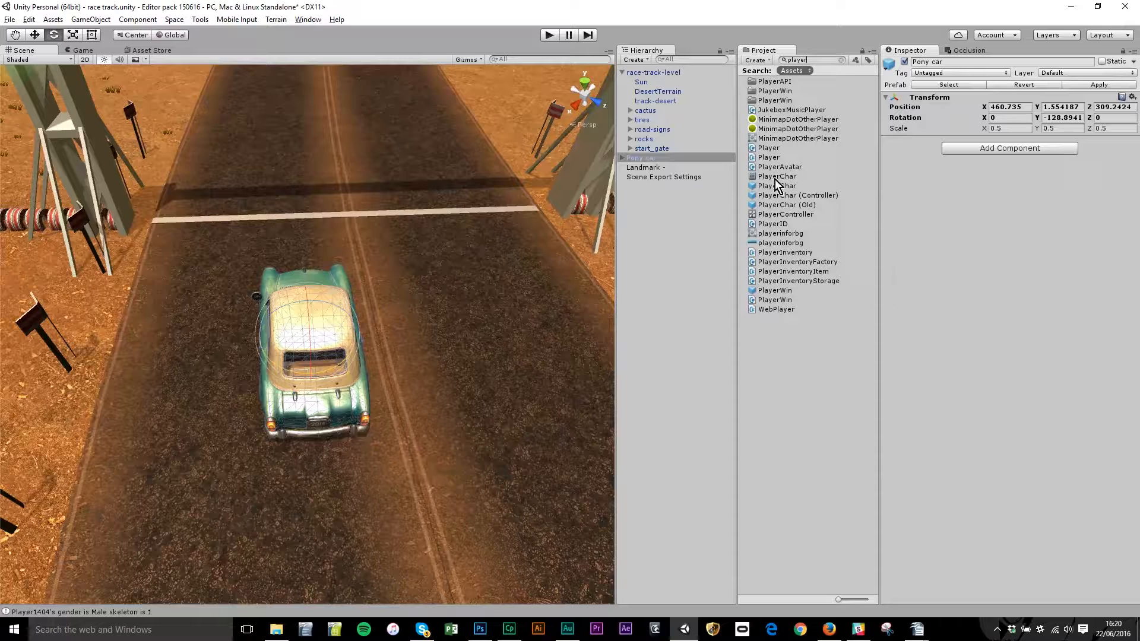
left_click_drag(794, 187, 522, 404)
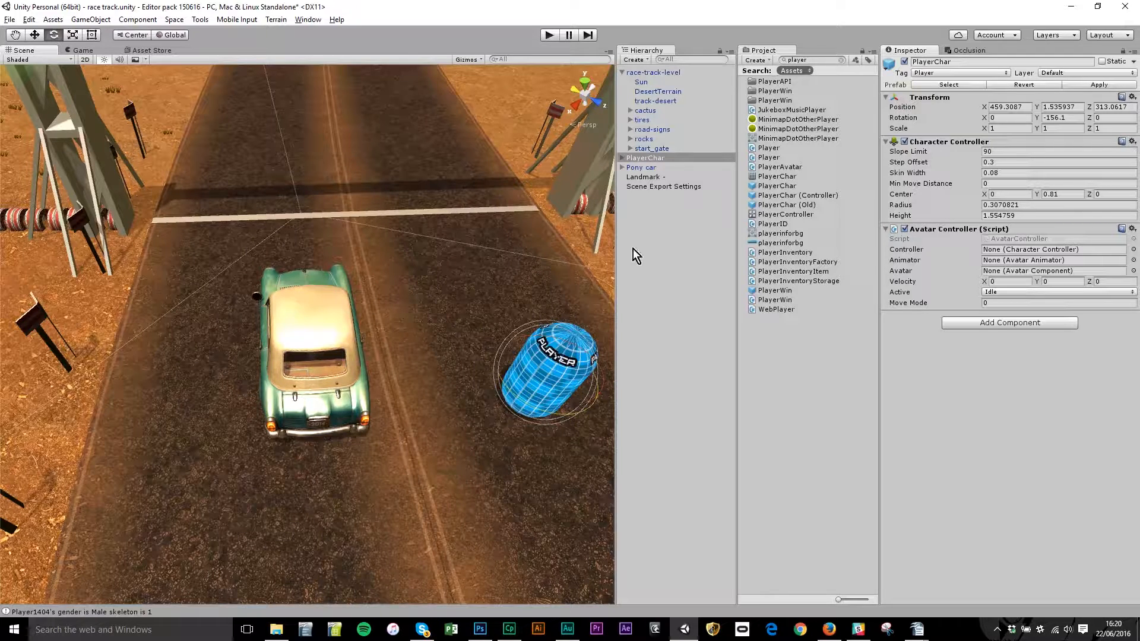
scroll(421, 229, "down", 4)
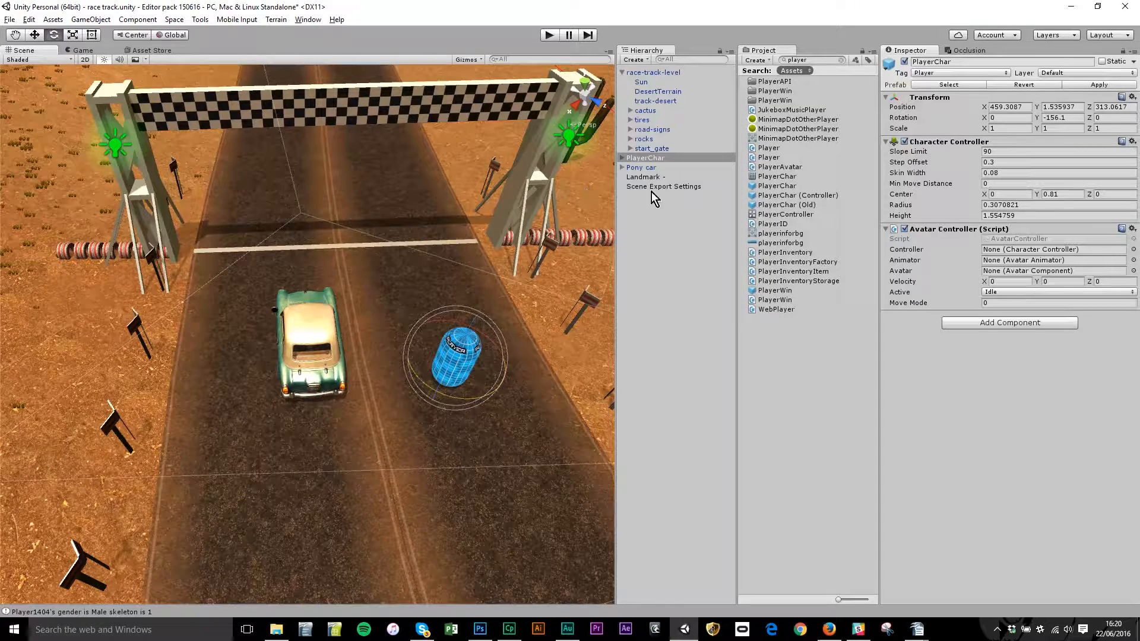
Add the Car Vehicle component to the Pony car object.
left_click(643, 169)
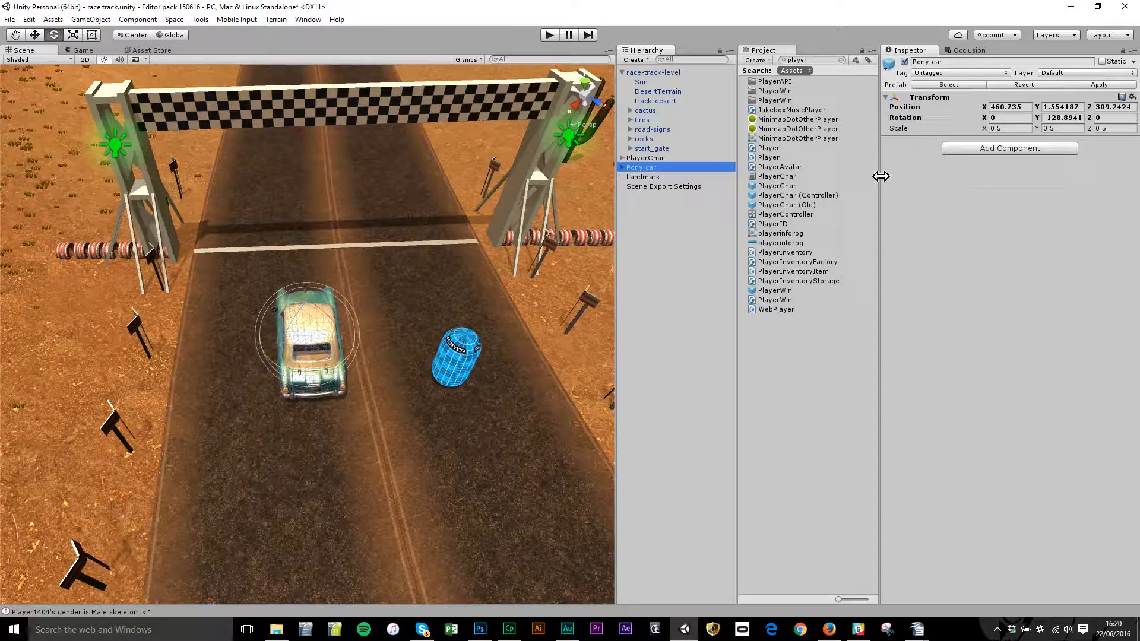
left_click(1003, 152)
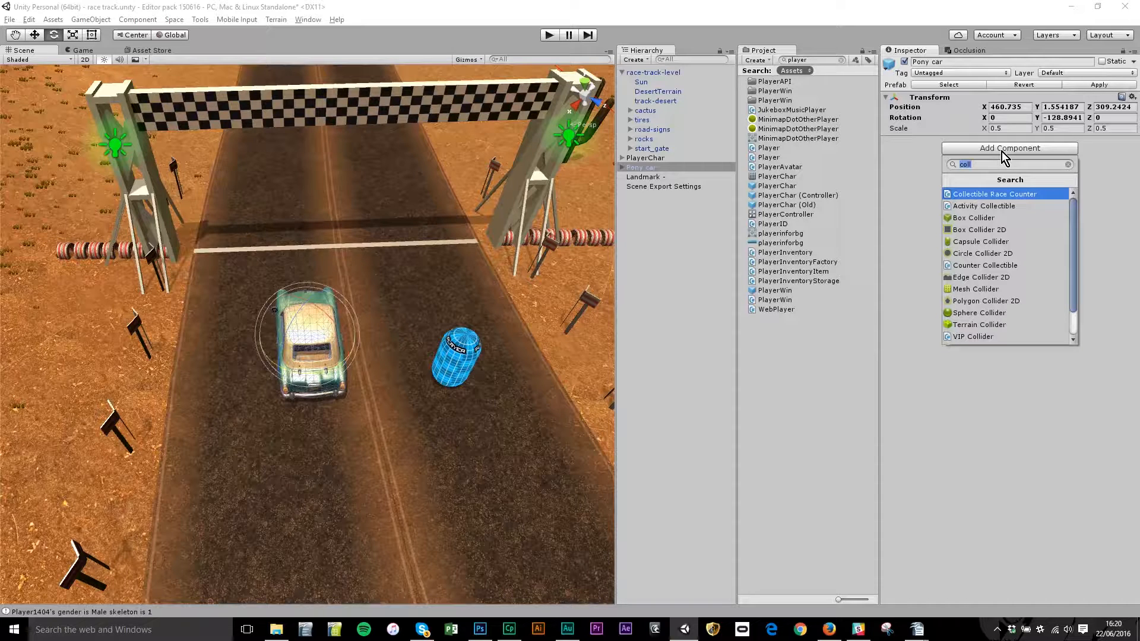
type("car")
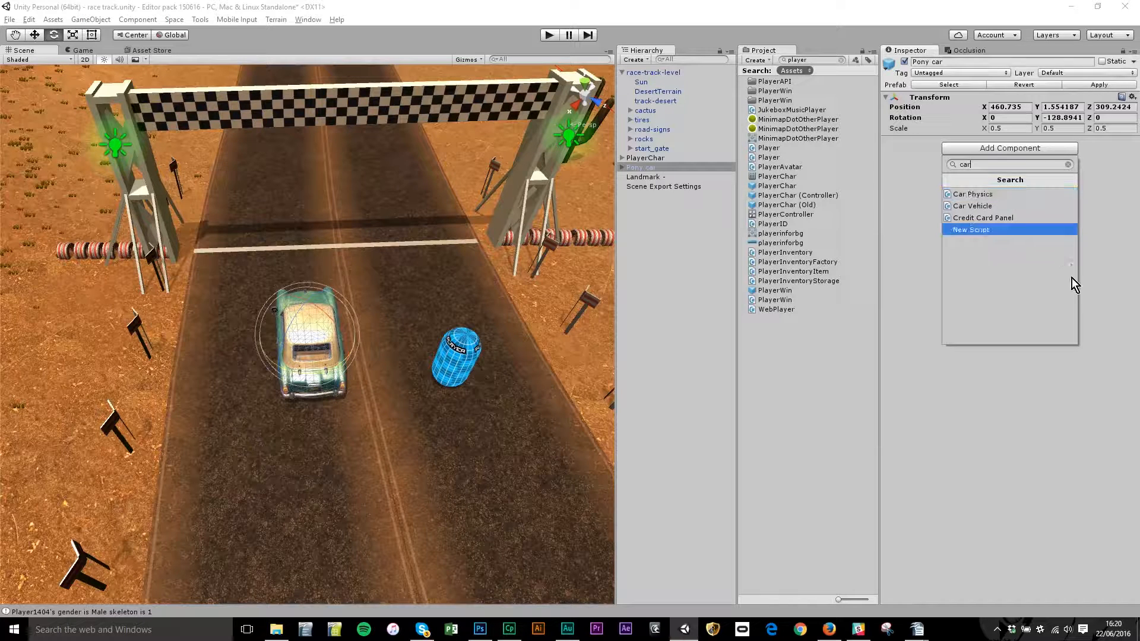
left_click(986, 209)
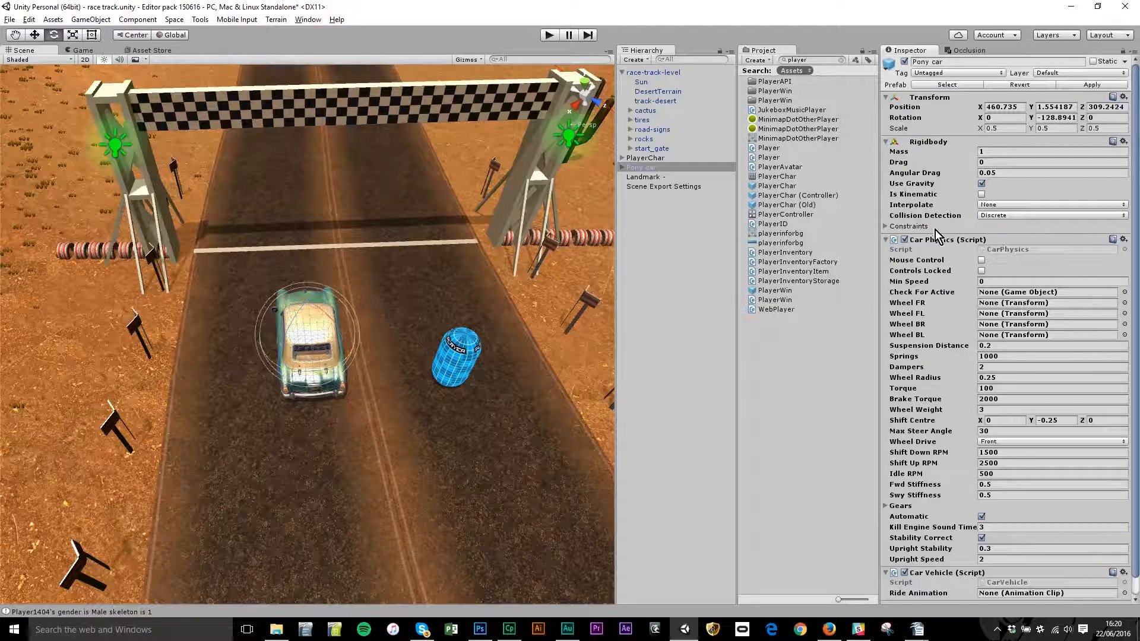
Add the Virtual Good component to the Pony car and look through its description, icon, pricing and rating settings.
scroll(939, 285, "down", 1)
scroll(937, 309, "up", 1)
scroll(923, 534, "down", 1)
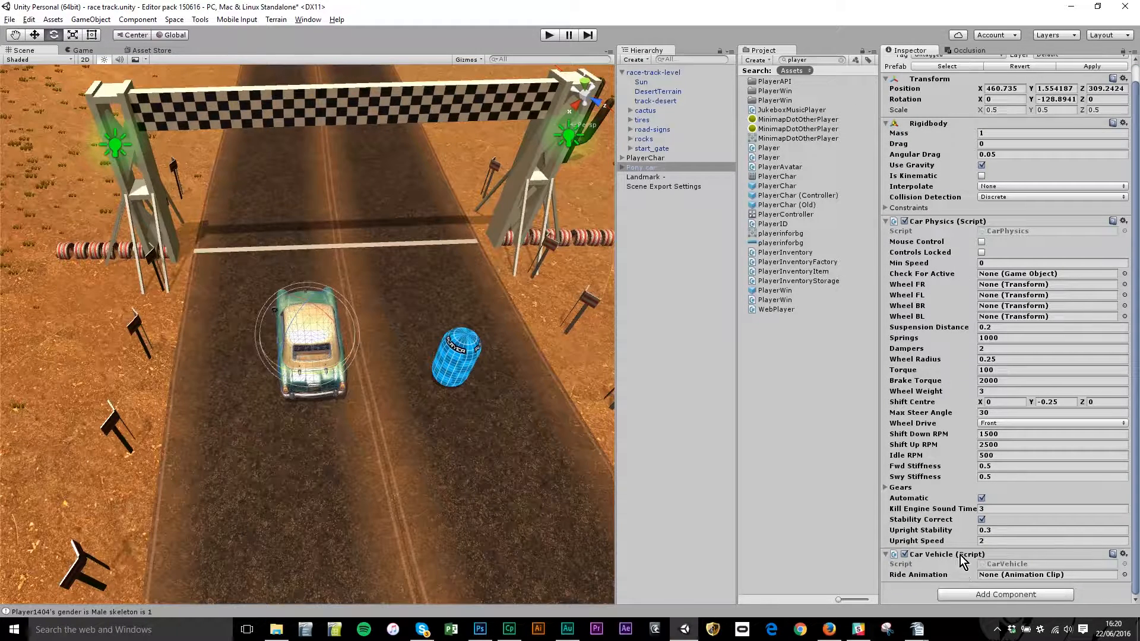
left_click(973, 597)
type("virt")
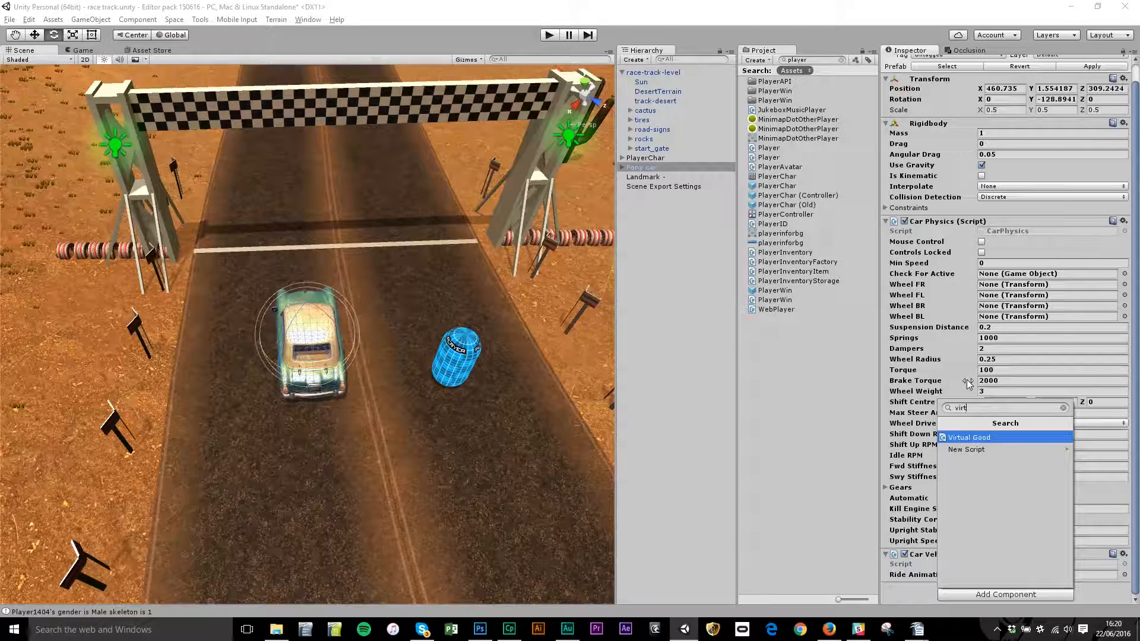
left_click(978, 439)
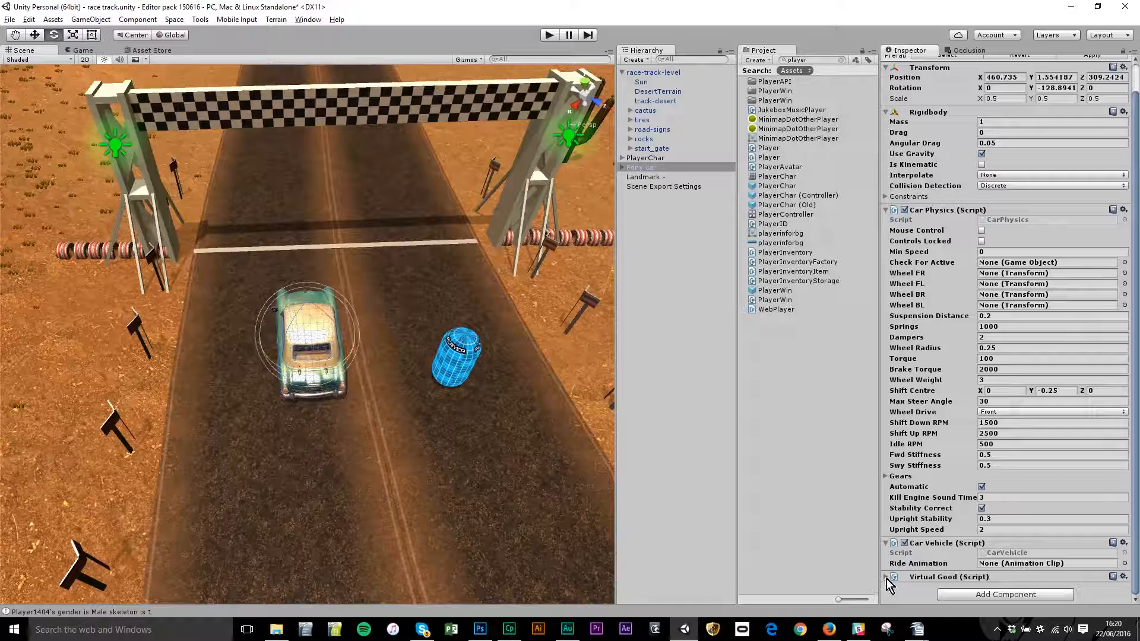
left_click(886, 577)
scroll(946, 496, "down", 7)
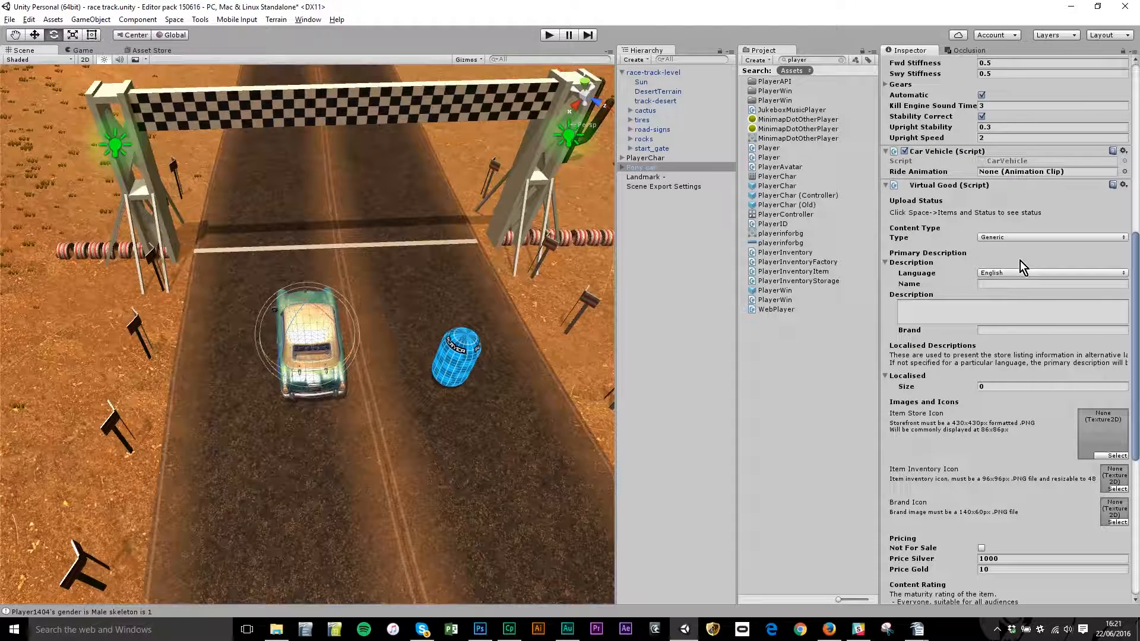
scroll(986, 472, "down", 6)
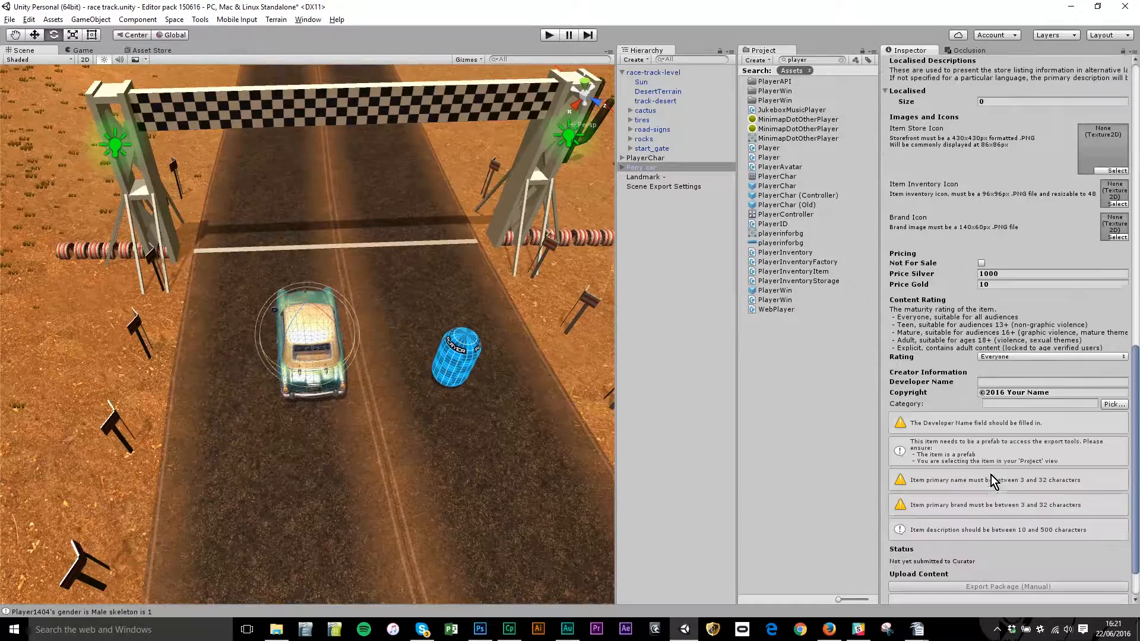
scroll(1071, 505, "up", 7)
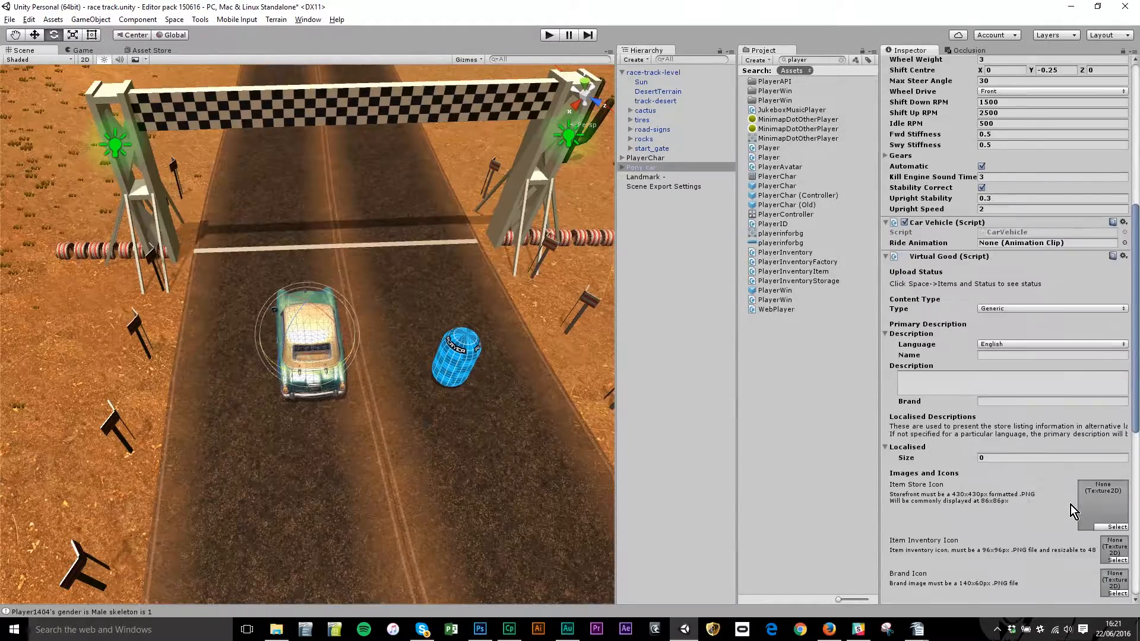
scroll(1071, 504, "up", 5)
scroll(1071, 505, "up", 2)
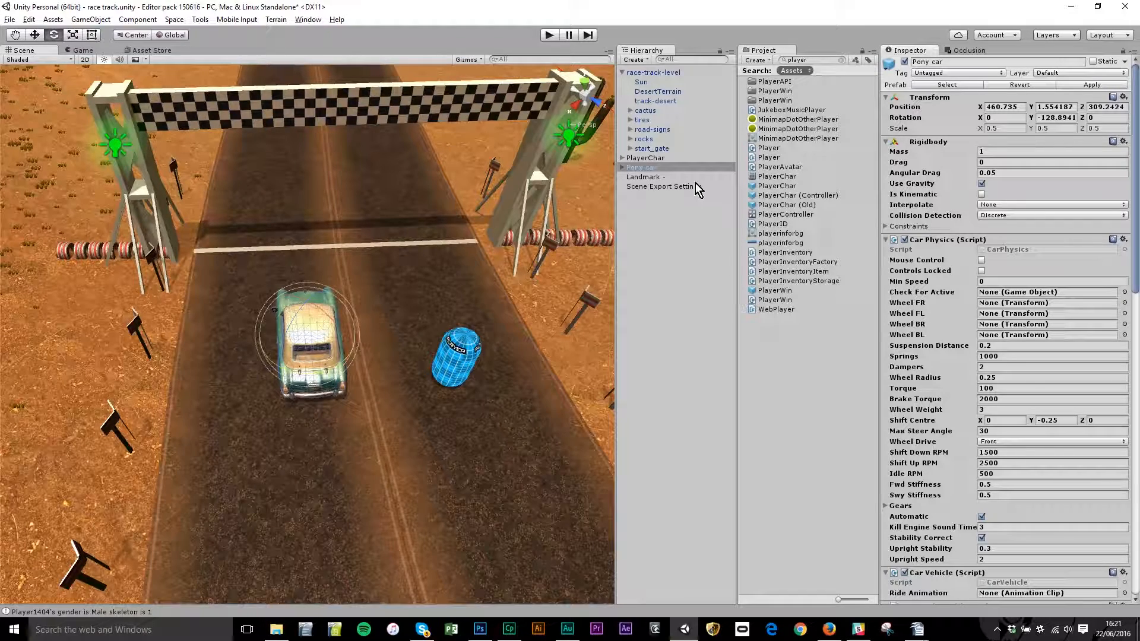
Add a Box Collider to the Body_geom1 mesh inside the Pony car's Body group.
left_click(623, 168)
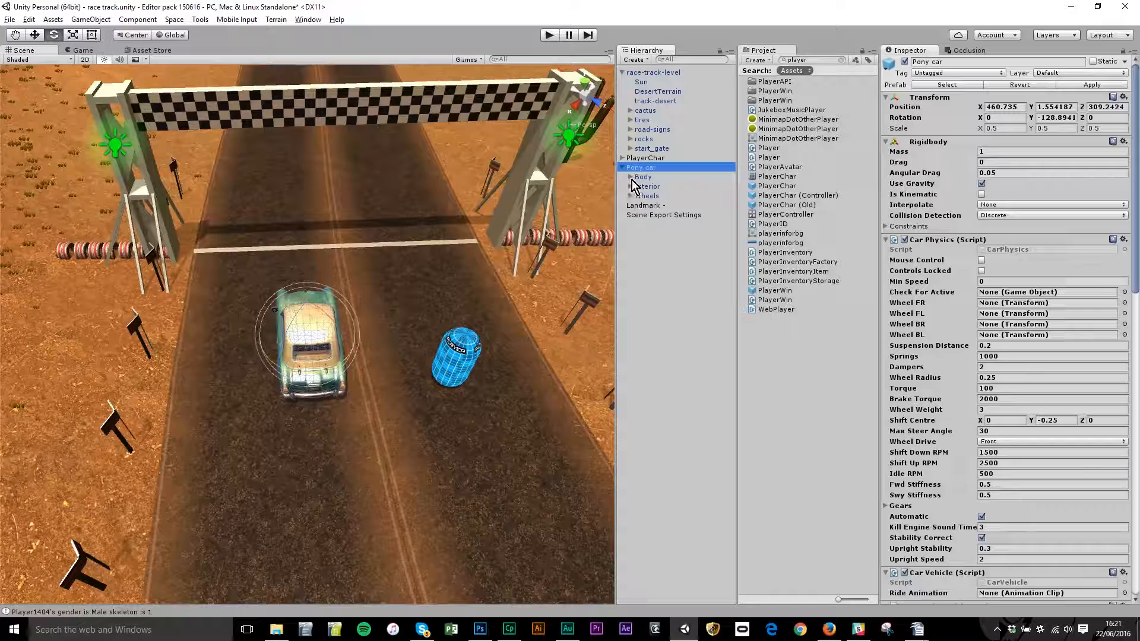
left_click(631, 177)
left_click(660, 188)
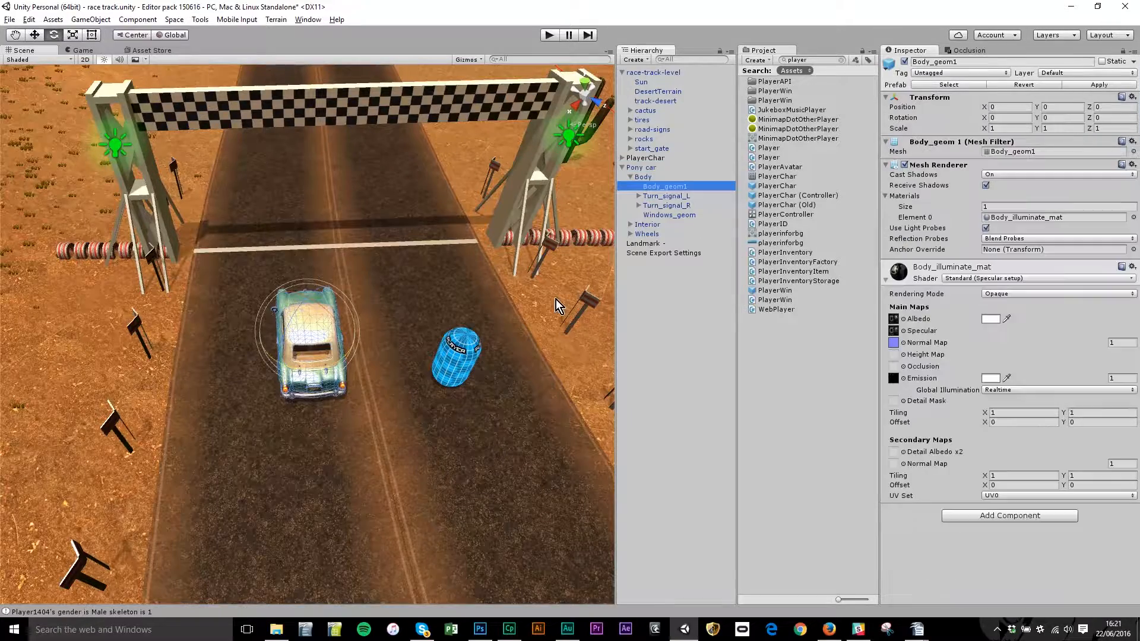
scroll(303, 334, "up", 2)
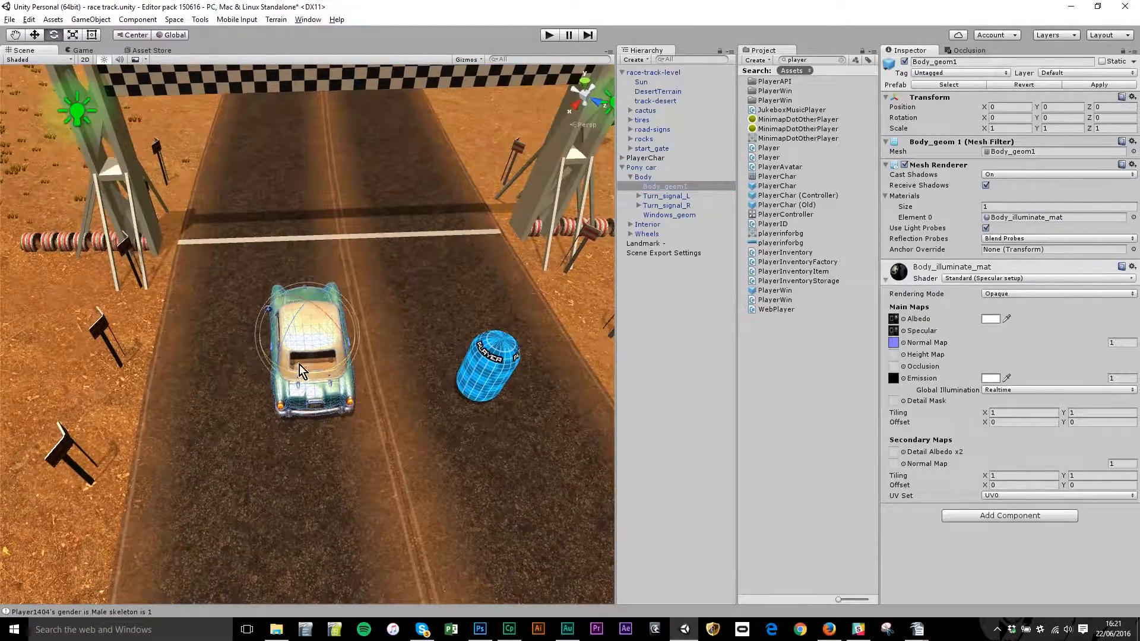
left_click_drag(299, 365, 365, 328, "alt")
scroll(365, 328, "up", 3)
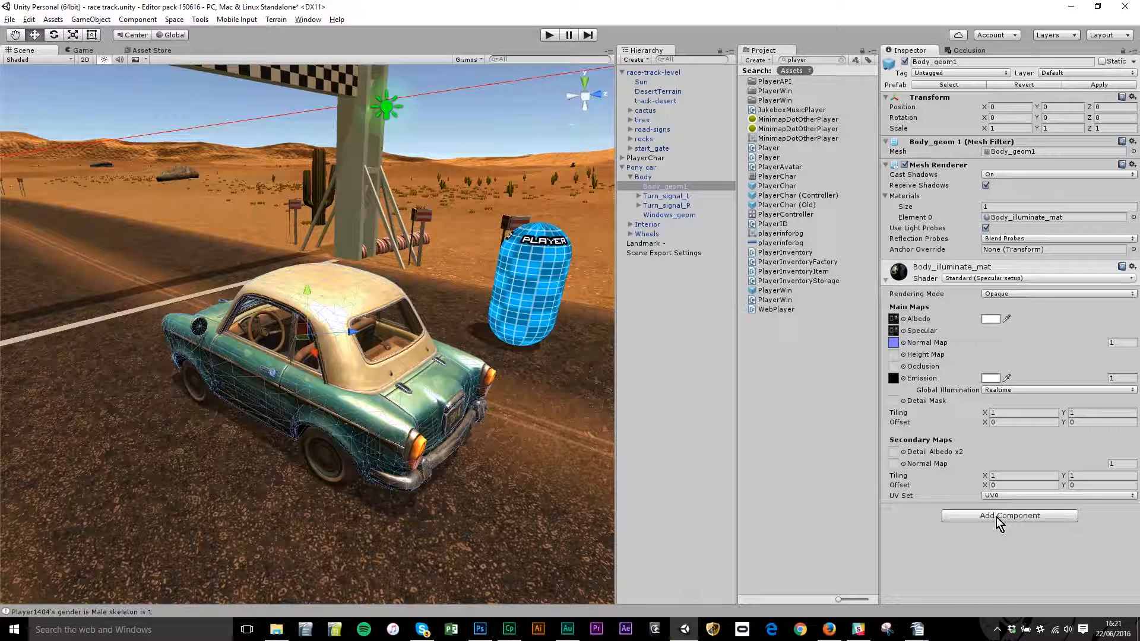
left_click(1016, 516)
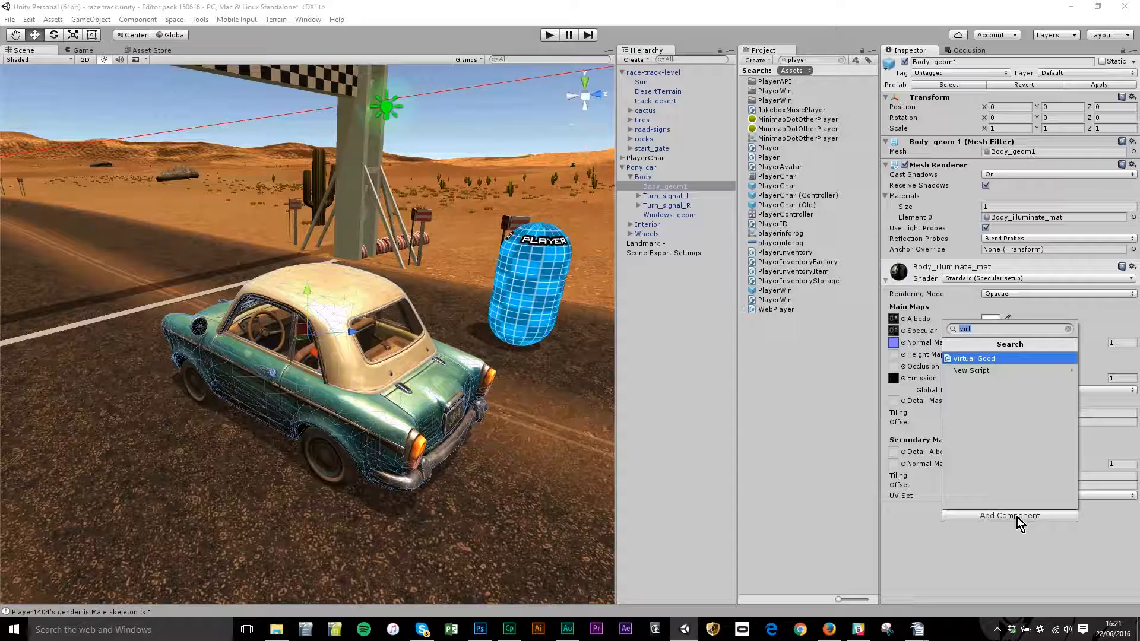
type("coll")
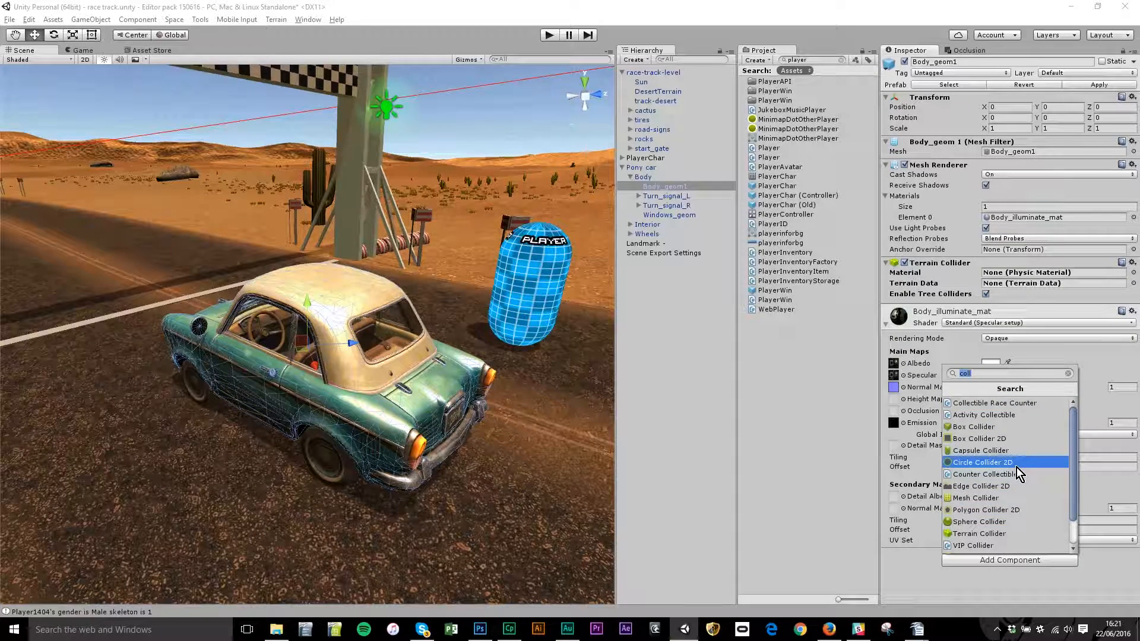
left_click(984, 428)
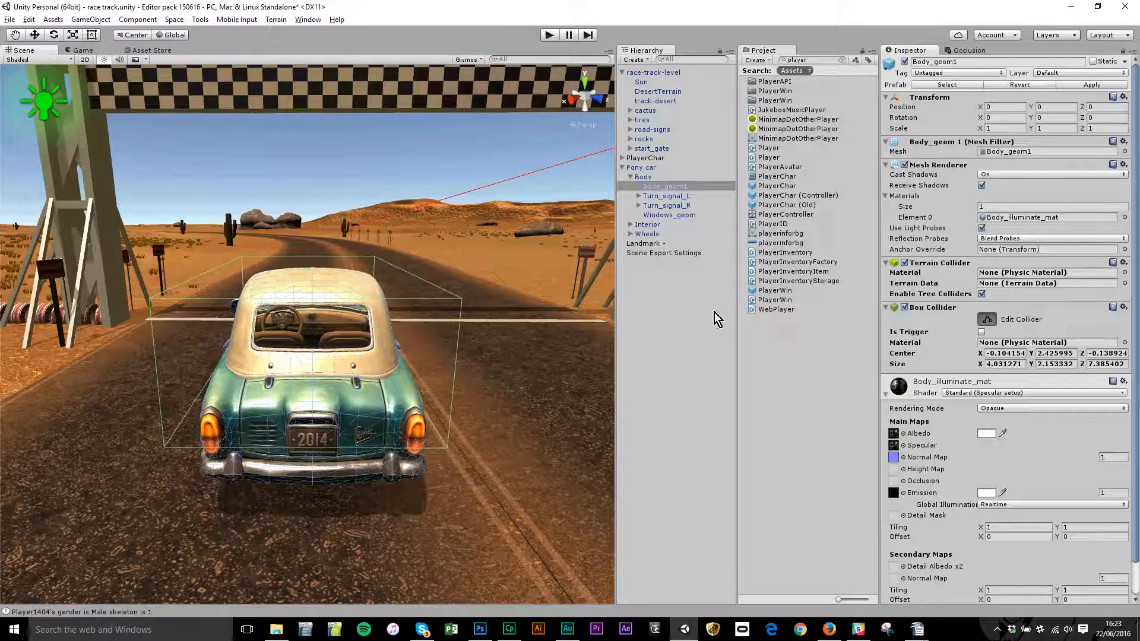
Make the Pony car's Rigidbody kinematic and set its collision detection to Continuous Dynamic.
left_click(644, 168)
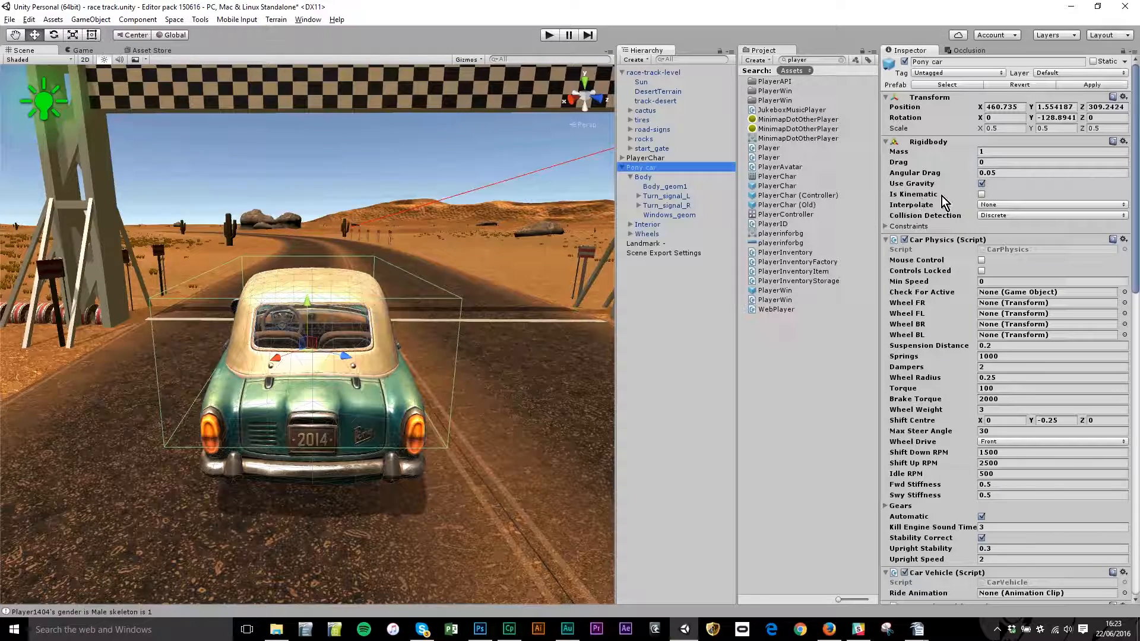
left_click(982, 194)
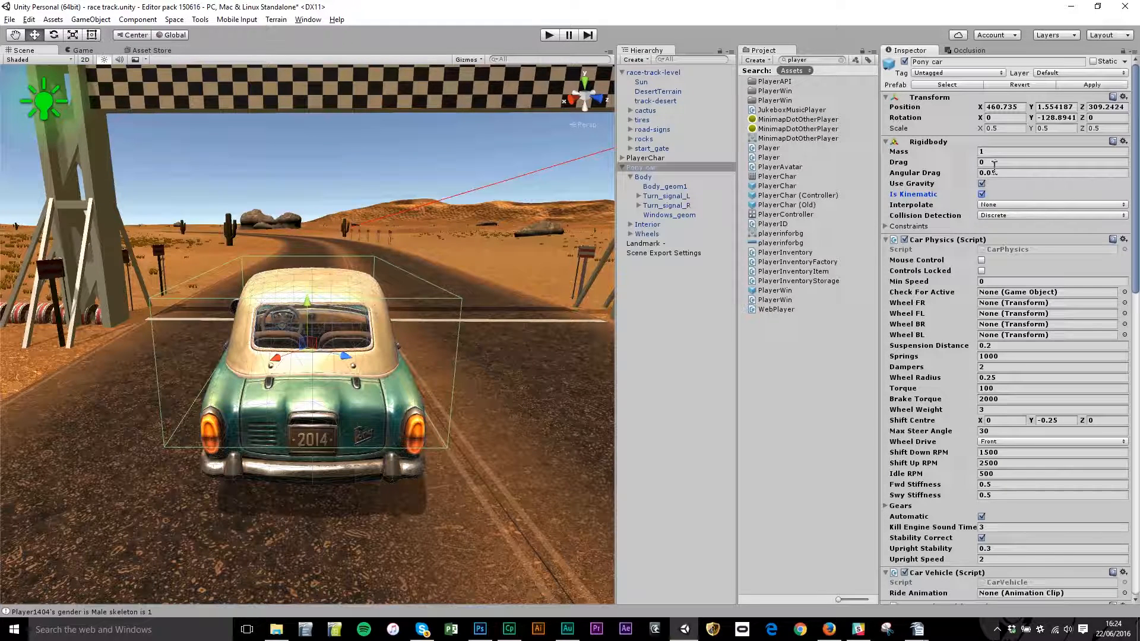
left_click(1021, 215)
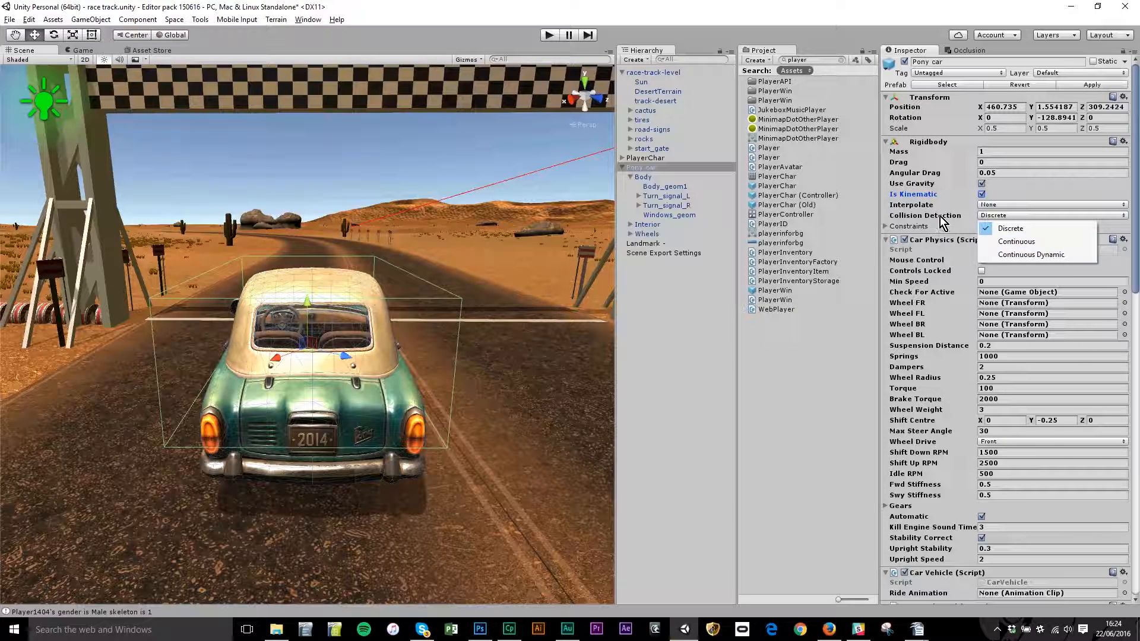
left_click(1038, 256)
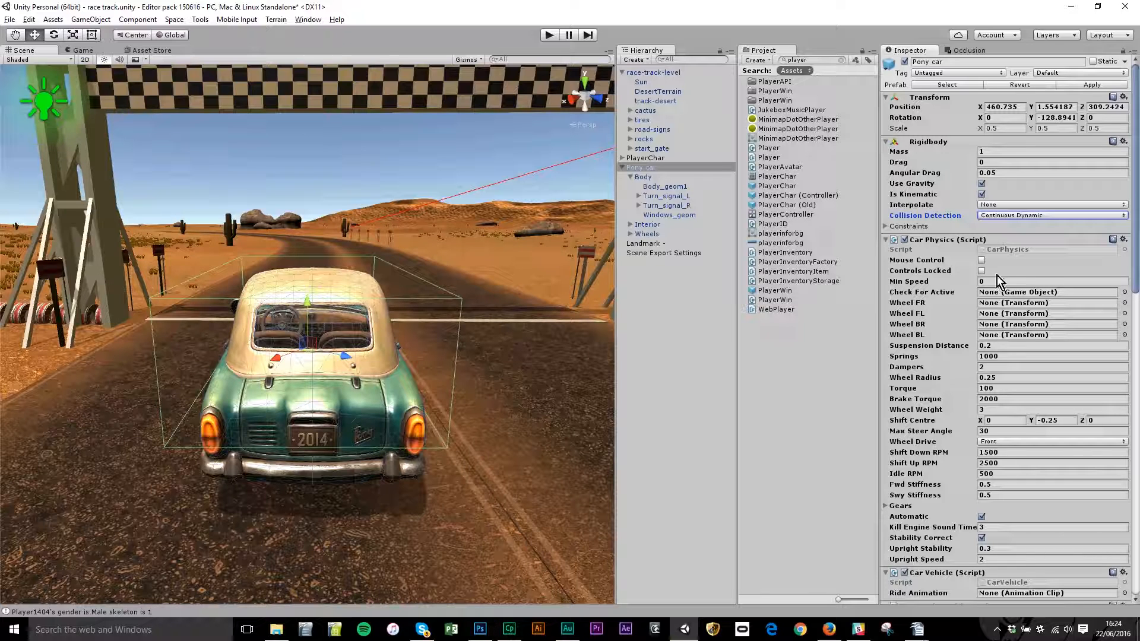
left_click(981, 260)
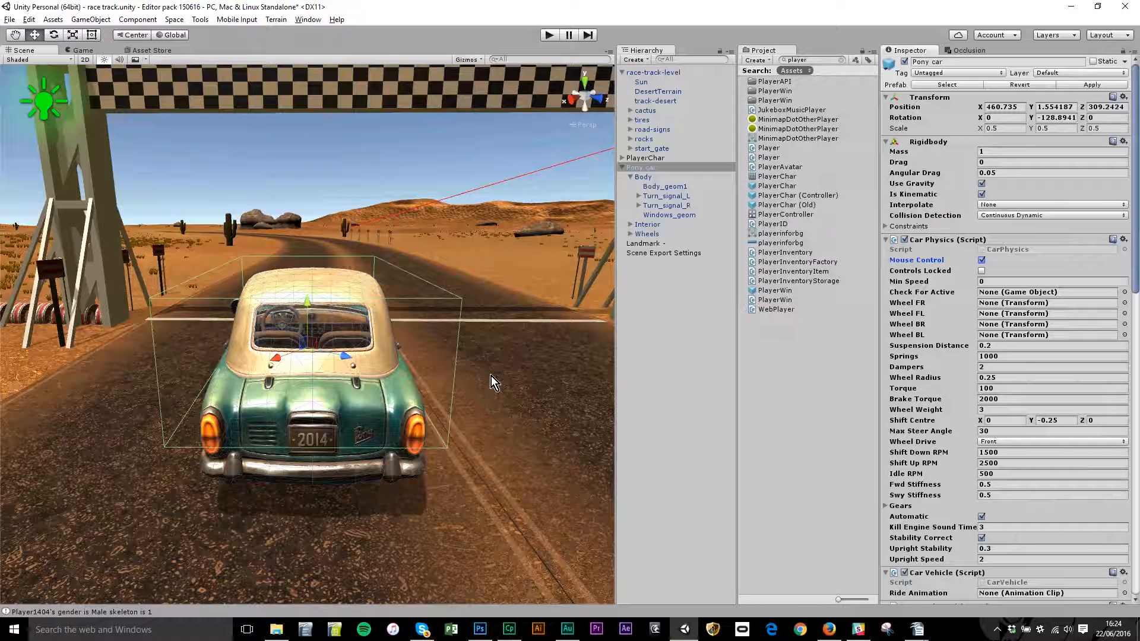
left_click_drag(491, 383, 443, 424, "alt")
scroll(403, 426, "down", 4)
left_click_drag(429, 386, 354, 196, "alt")
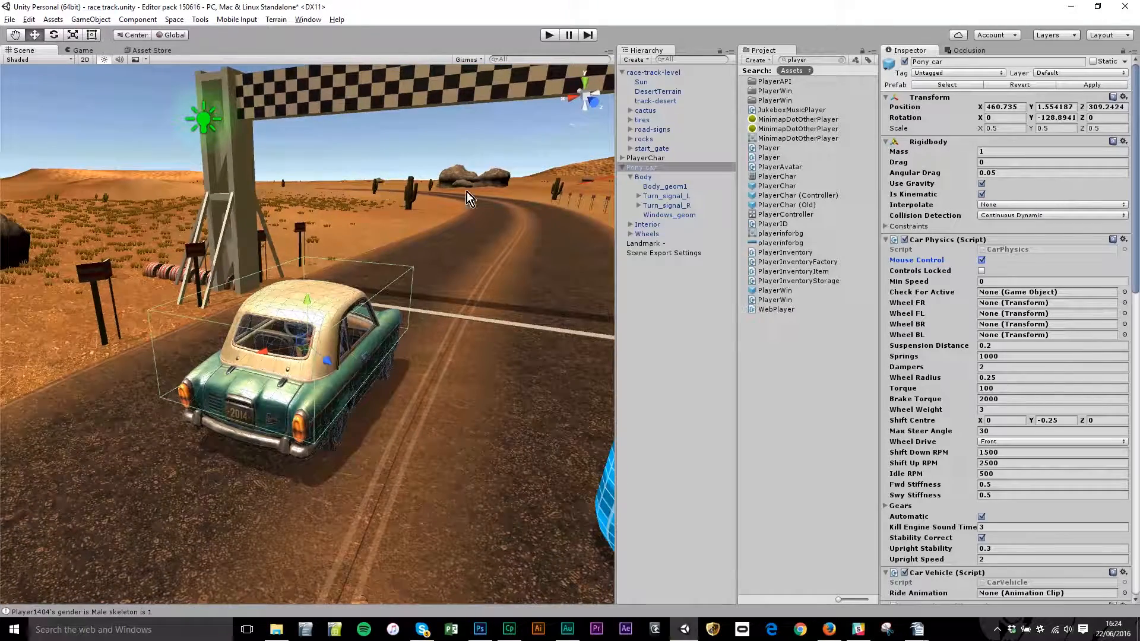
left_click(981, 261)
Assign the Front_R, Front_L, Rear_R and Rear_L wheel objects to the matching Wheel FR, FL, BR and BL slots in Car Physics.
left_click(632, 235)
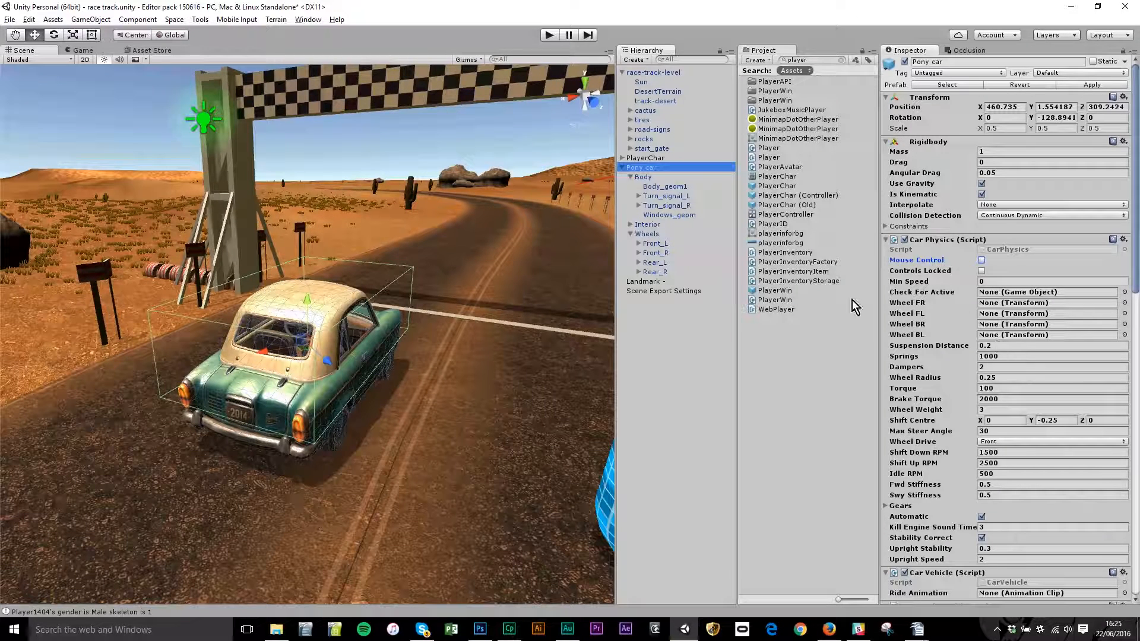
left_click_drag(658, 255, 995, 315)
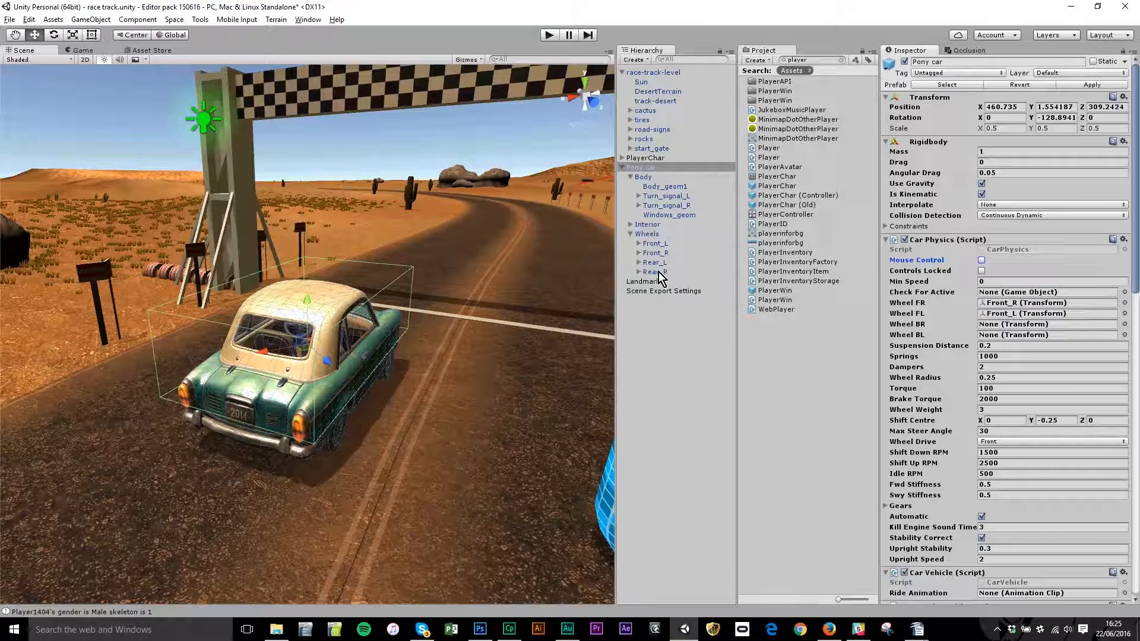
left_click_drag(658, 272, 1001, 327)
left_click_drag(653, 262, 1018, 337)
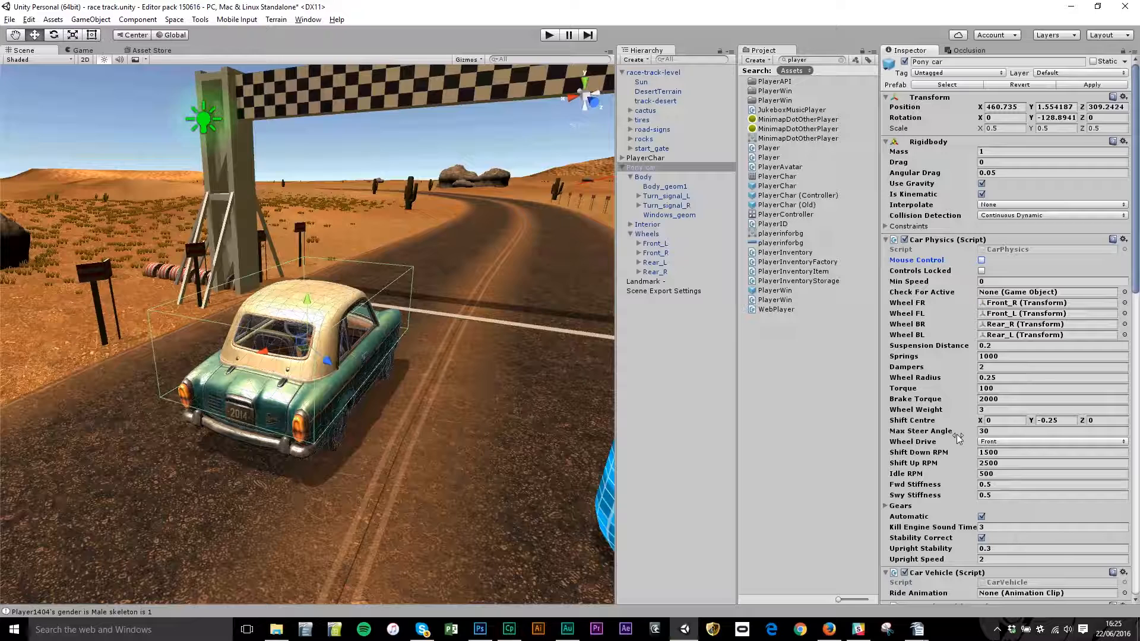
Set the Pony car's Wheel Drive to All in Car Physics.
left_click(1020, 443)
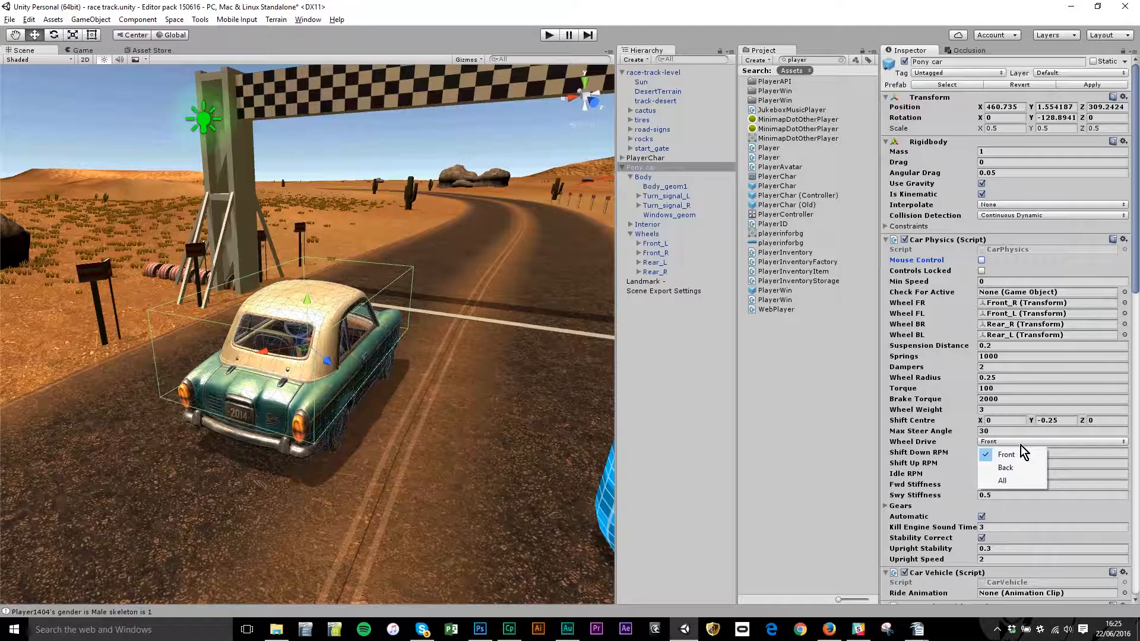
left_click(1020, 479)
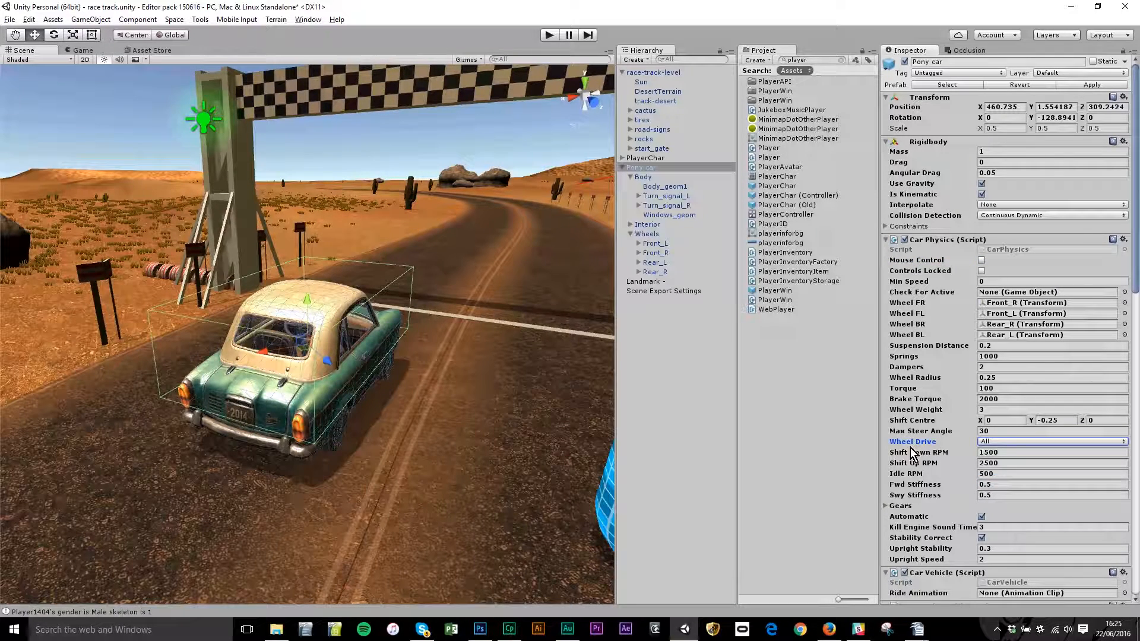
scroll(910, 448, "down", 3)
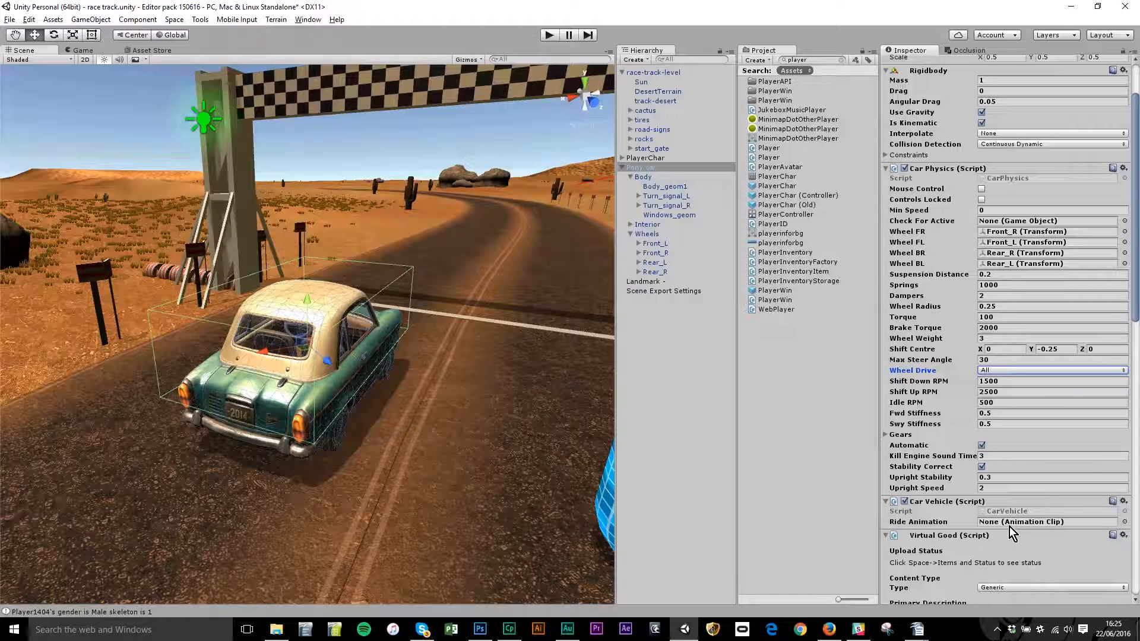
Clear the project search and preview the Take 001 animation of sitting_in_car in the Virtual goods Vehicles folder.
left_click(842, 60)
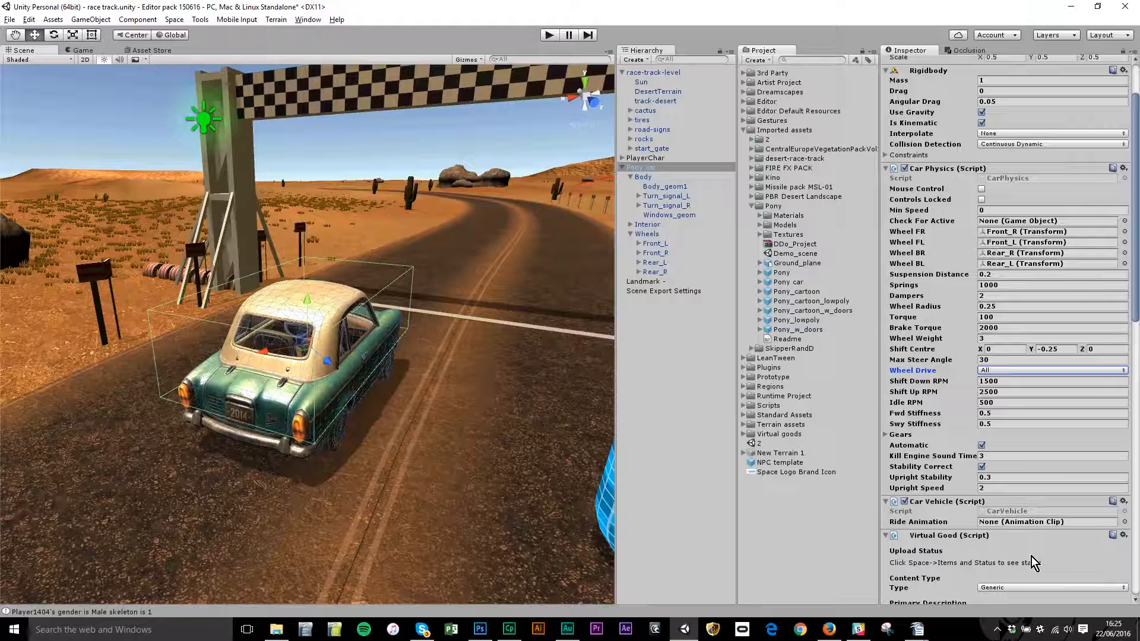
left_click(745, 434)
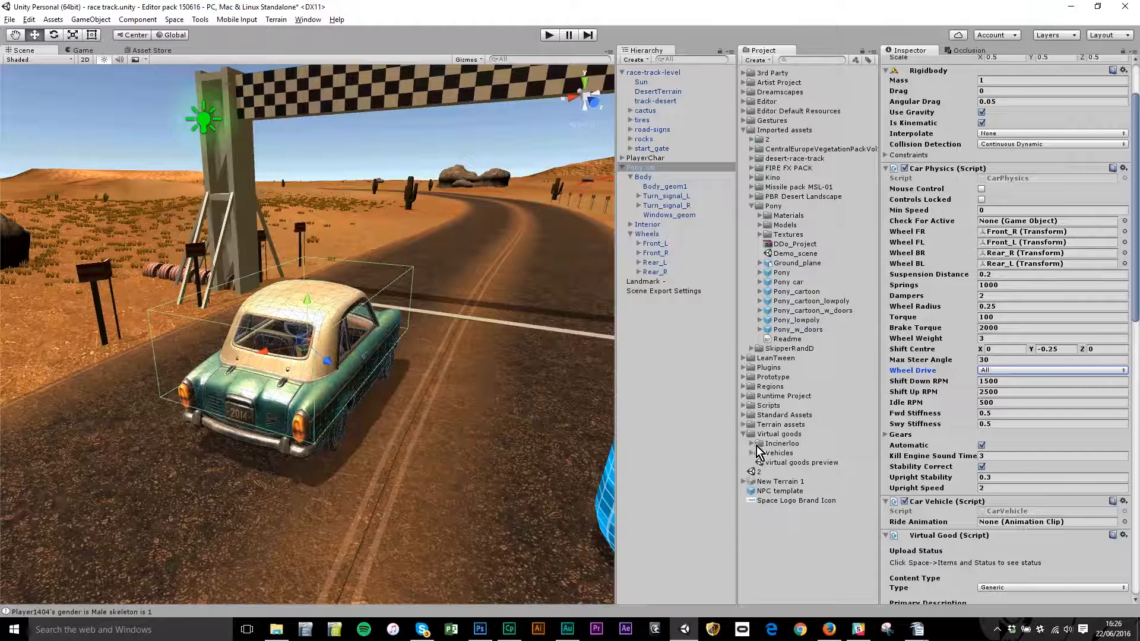
left_click(752, 453)
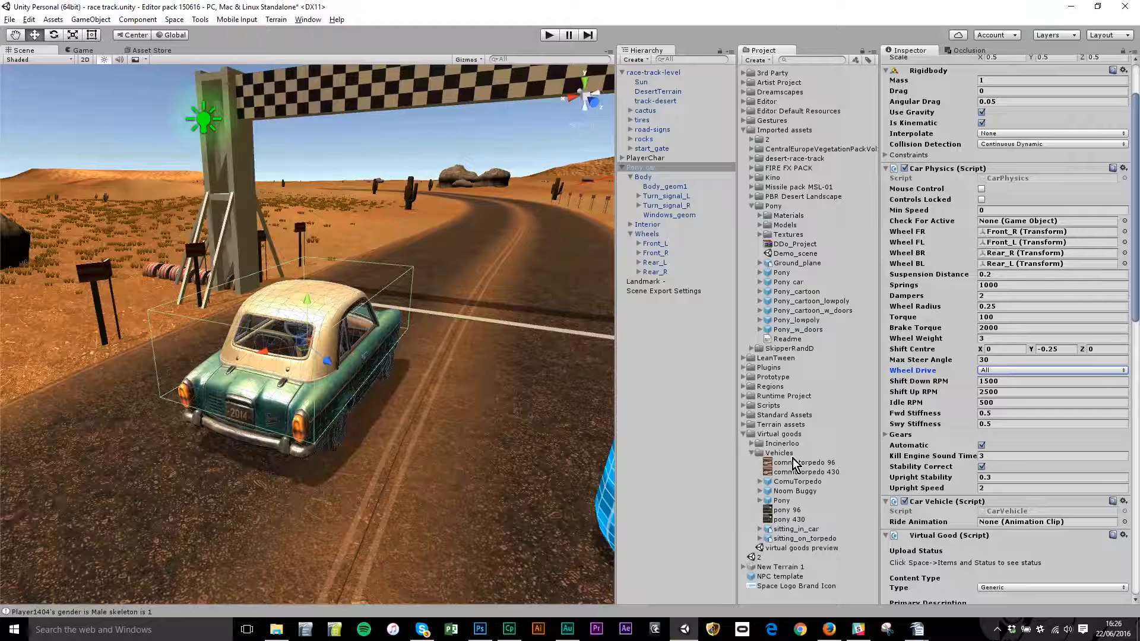
left_click(789, 532)
left_click(761, 529)
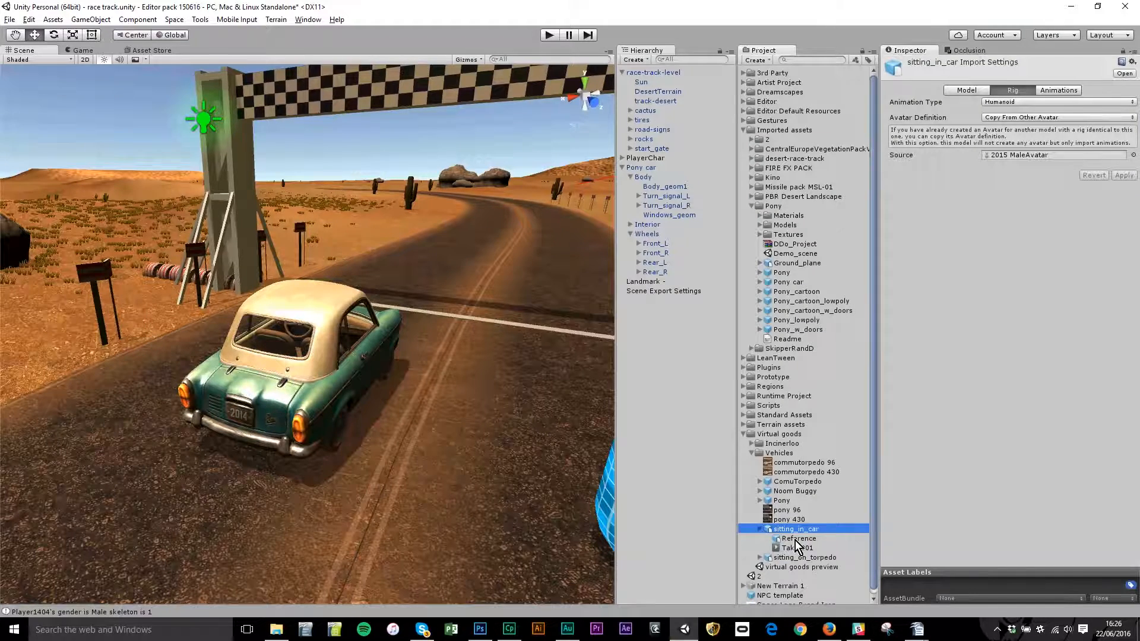
left_click(797, 548)
left_click_drag(938, 503, 957, 422)
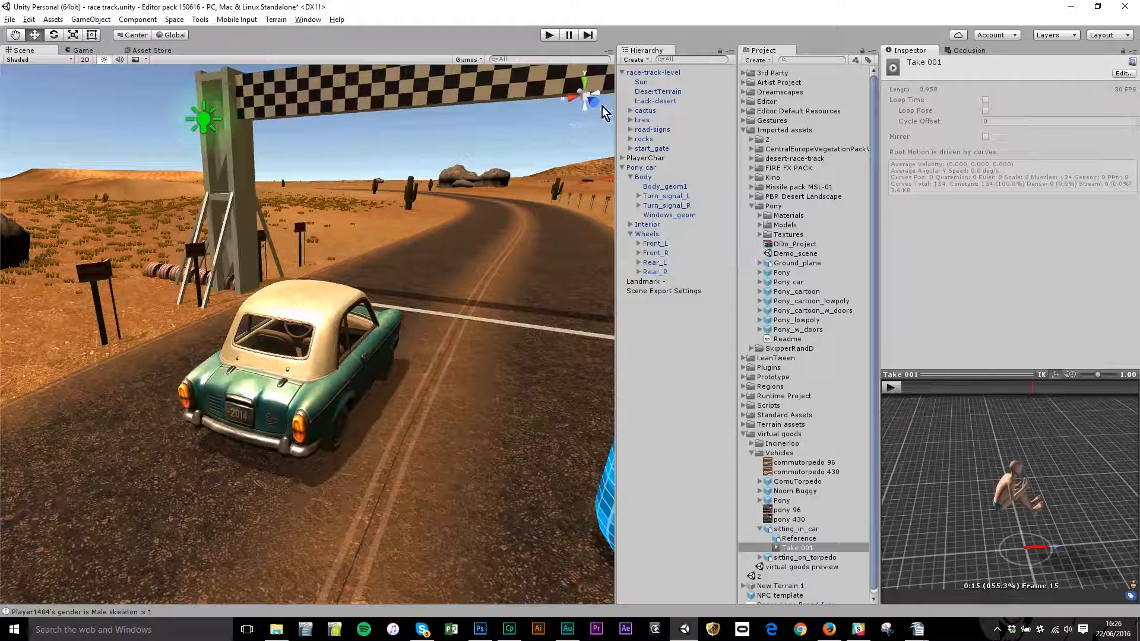
Assign the Take 001 clip from sitting_in_car as the Ride Animation of the Pony car's Car Vehicle component.
left_click(649, 169)
scroll(940, 484, "down", 10)
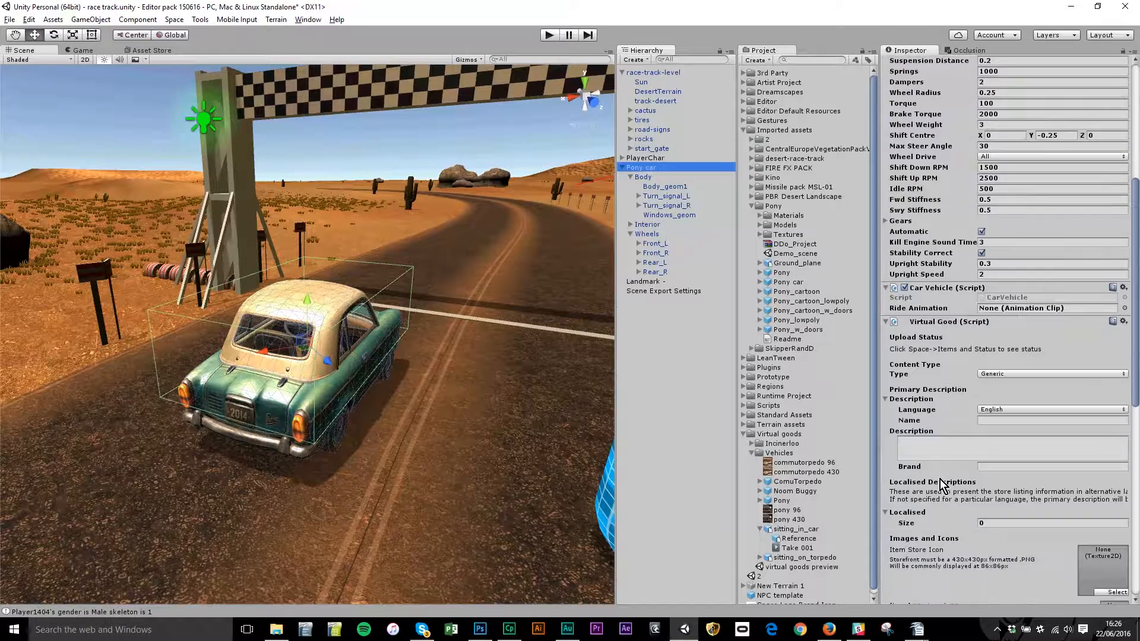
scroll(940, 484, "up", 4)
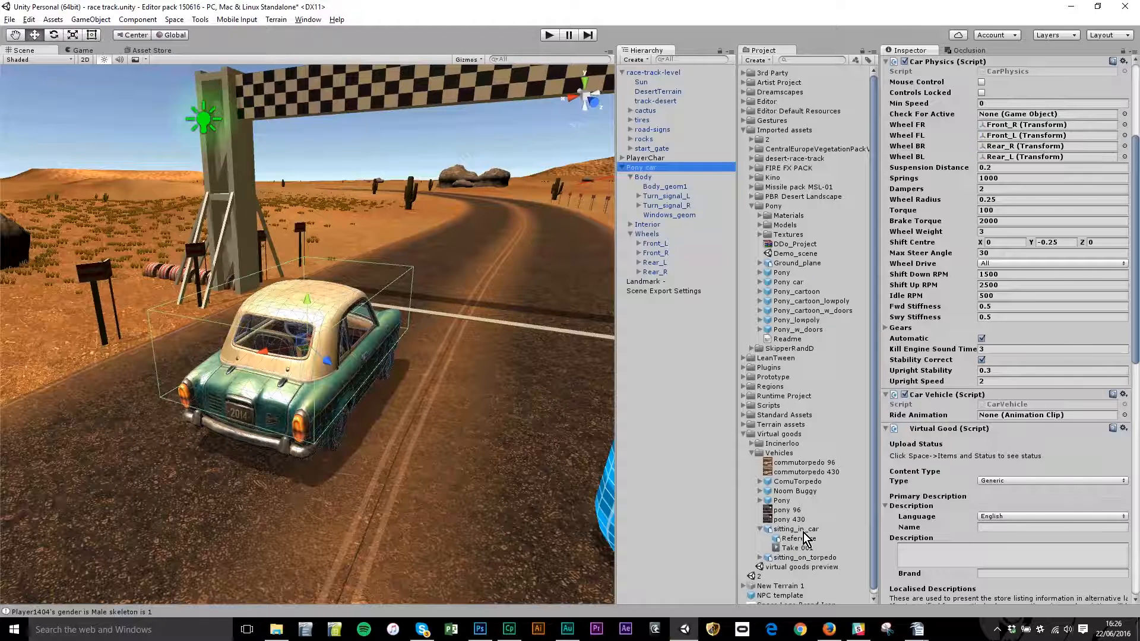
left_click_drag(797, 547, 1020, 422)
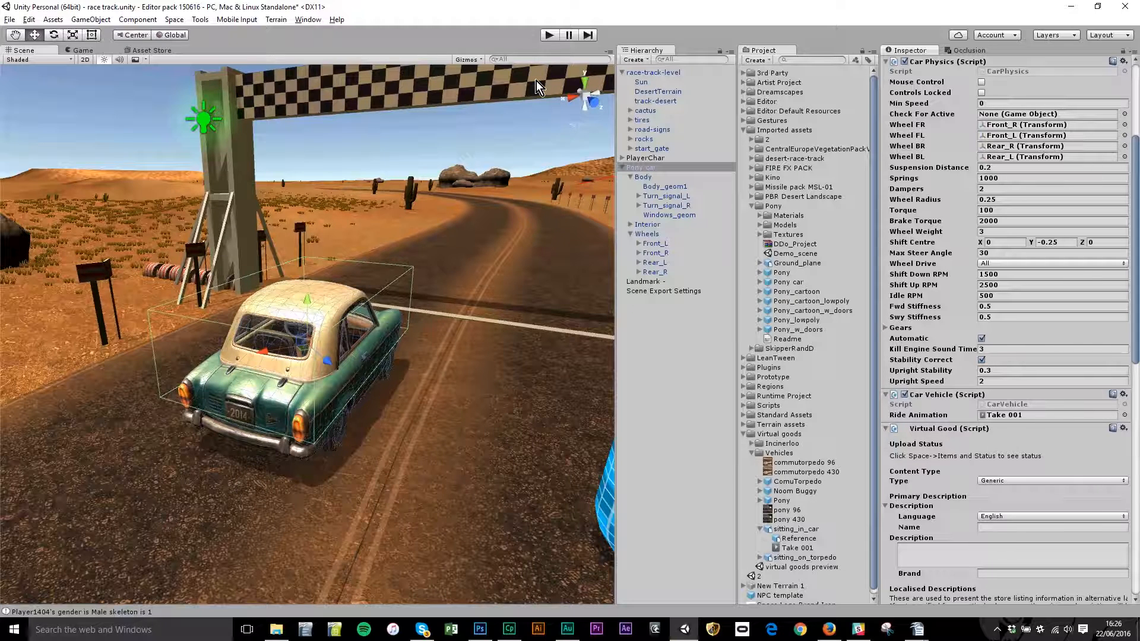
Run the scene, get into the Pony car, test its driving and steering on and off the track, and end play mode.
left_click(549, 36)
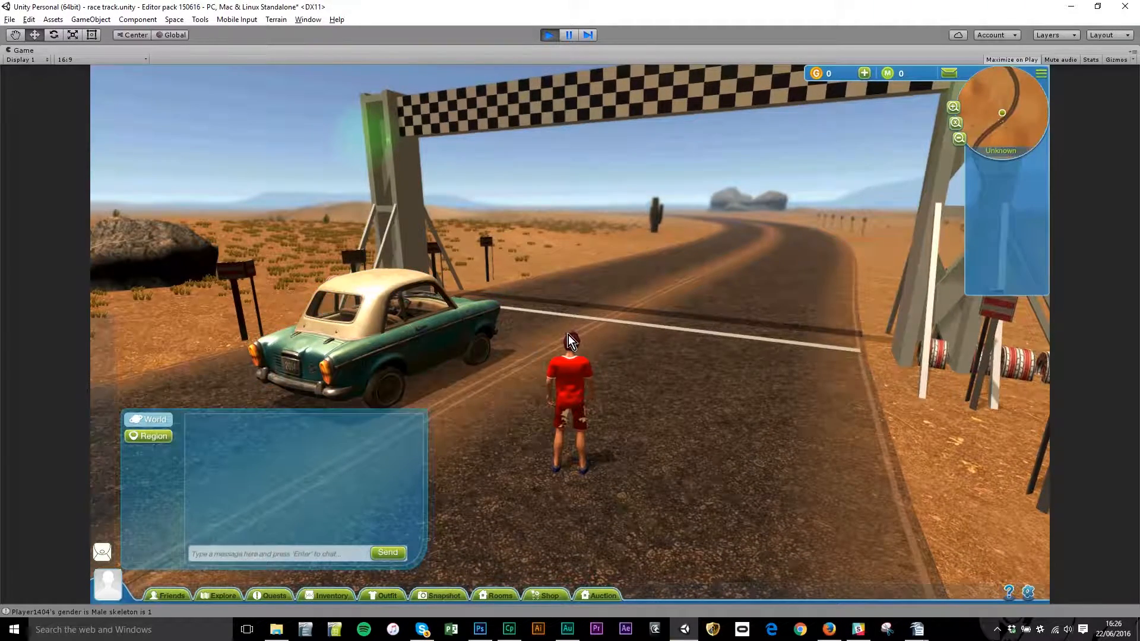
left_click(413, 341)
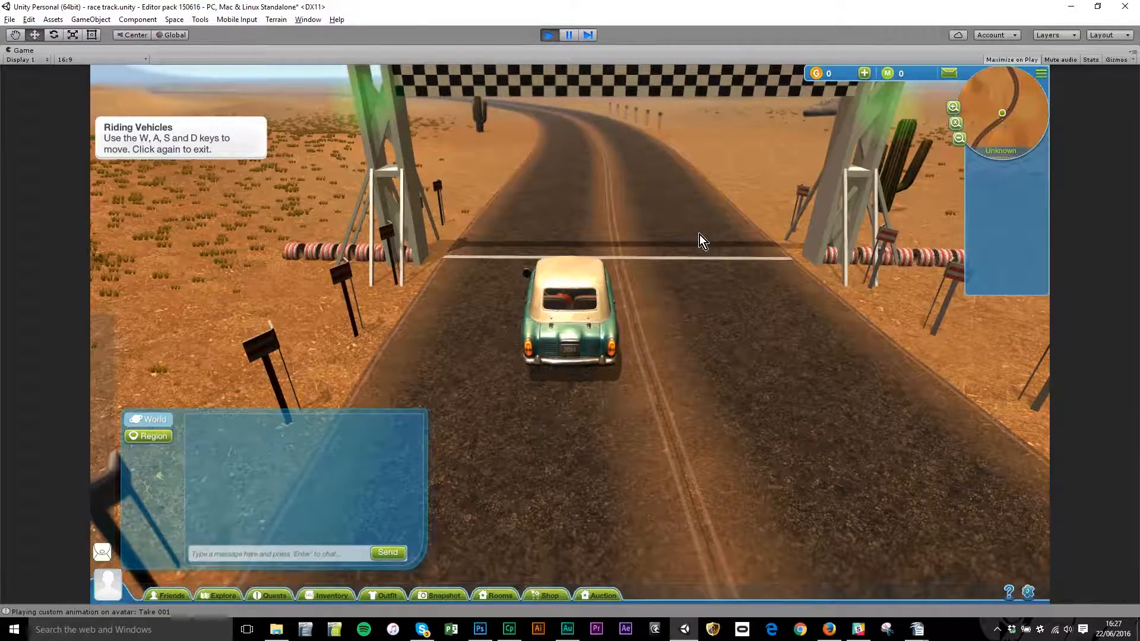
key("w")
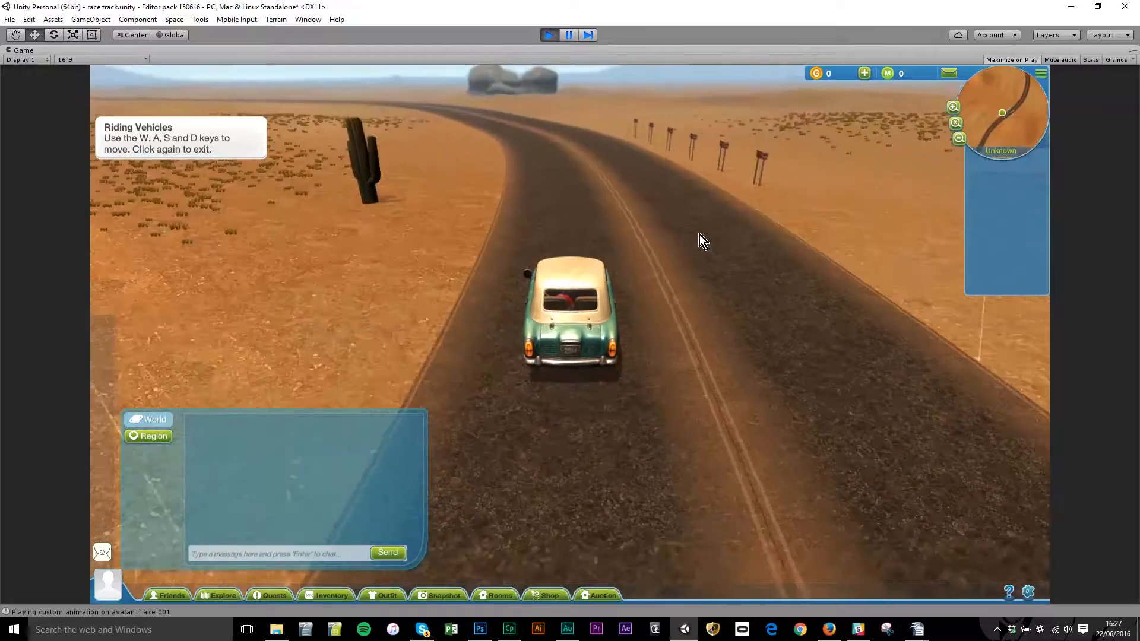
key("a")
key("a")
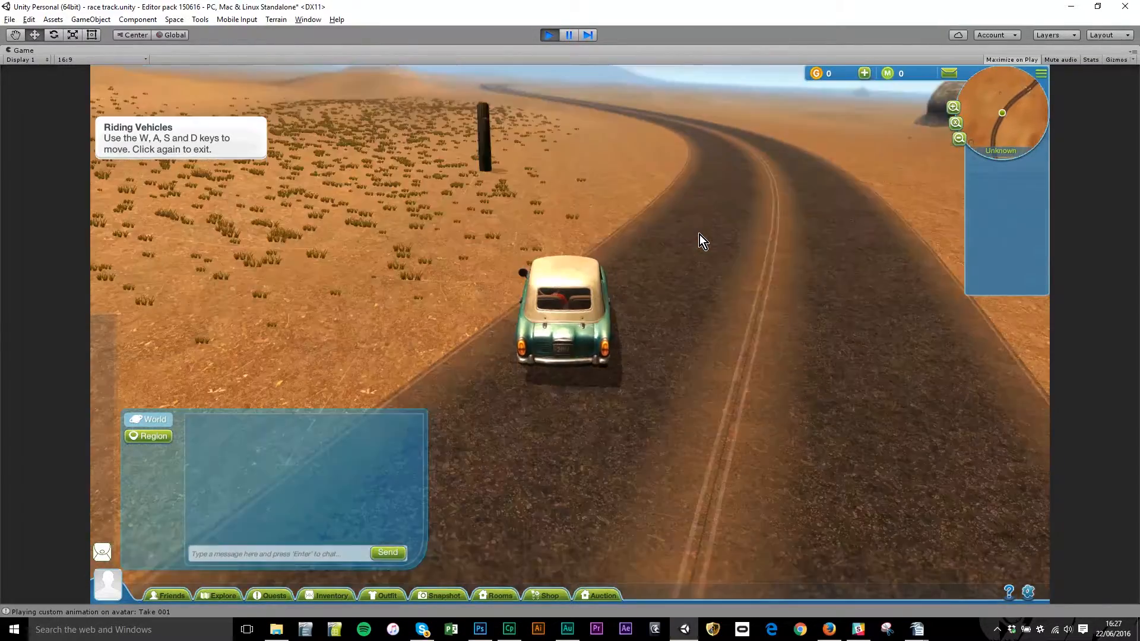
key("a")
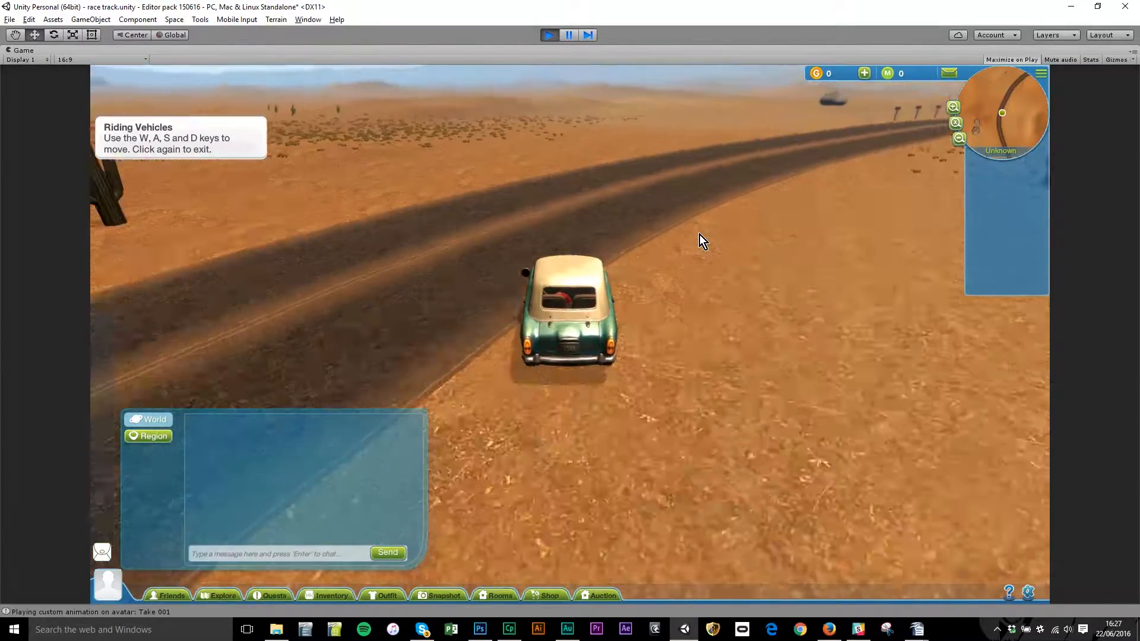
key("a")
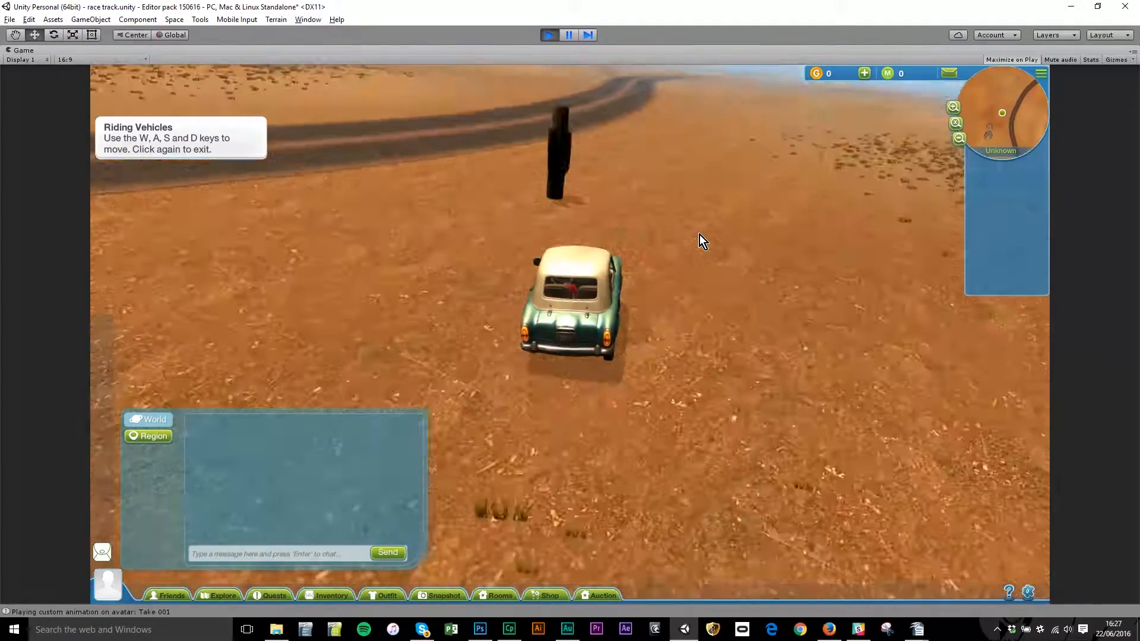
key("a")
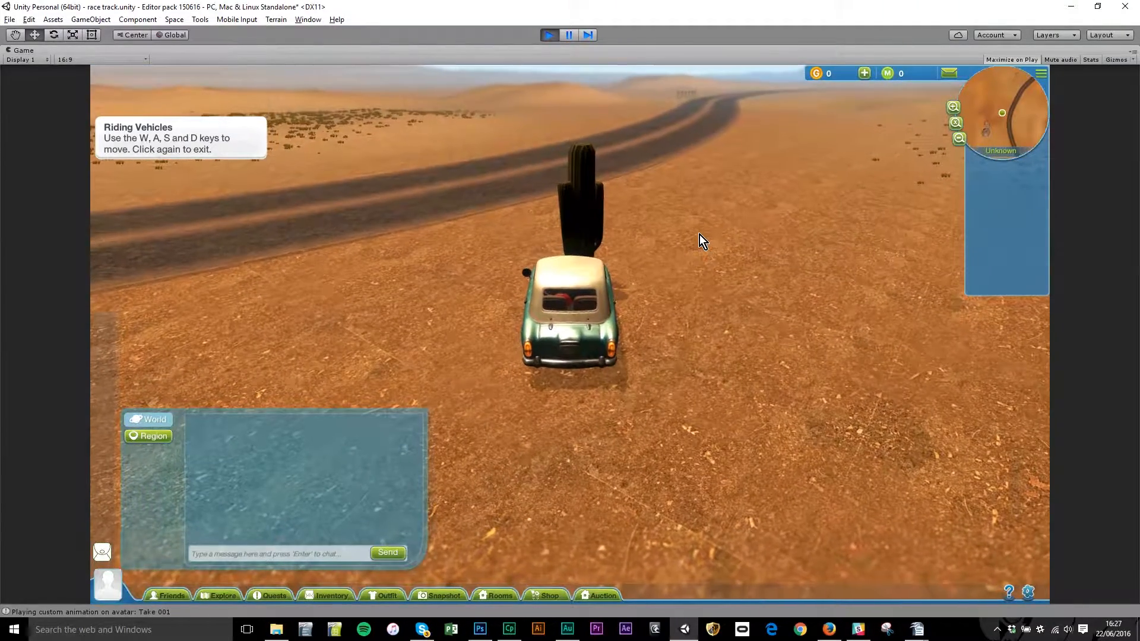
key("d")
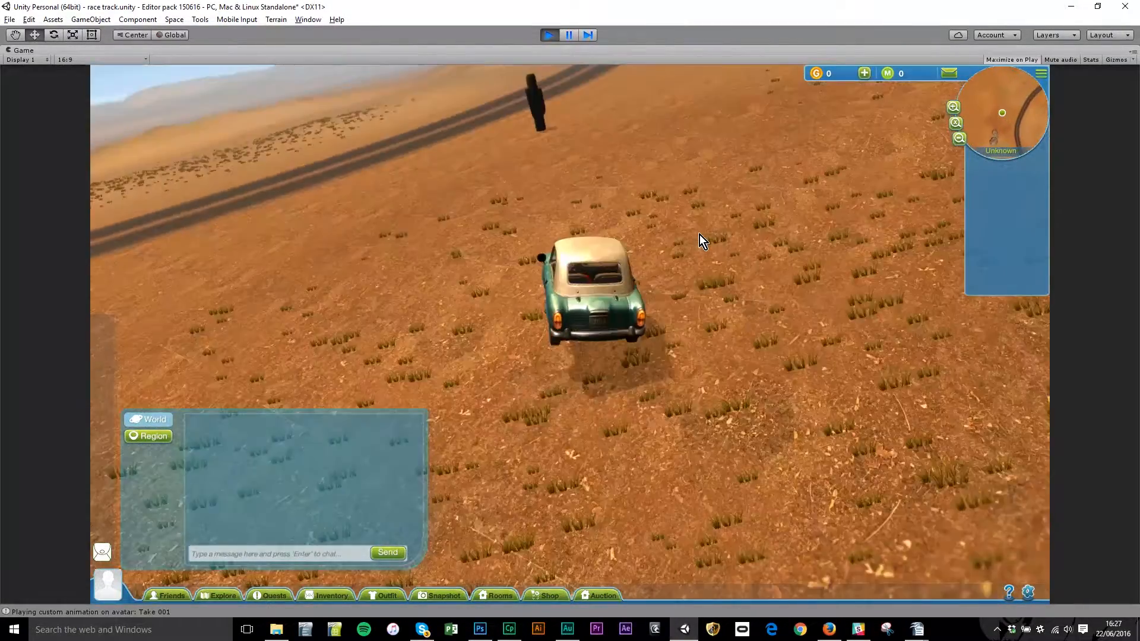
key("d")
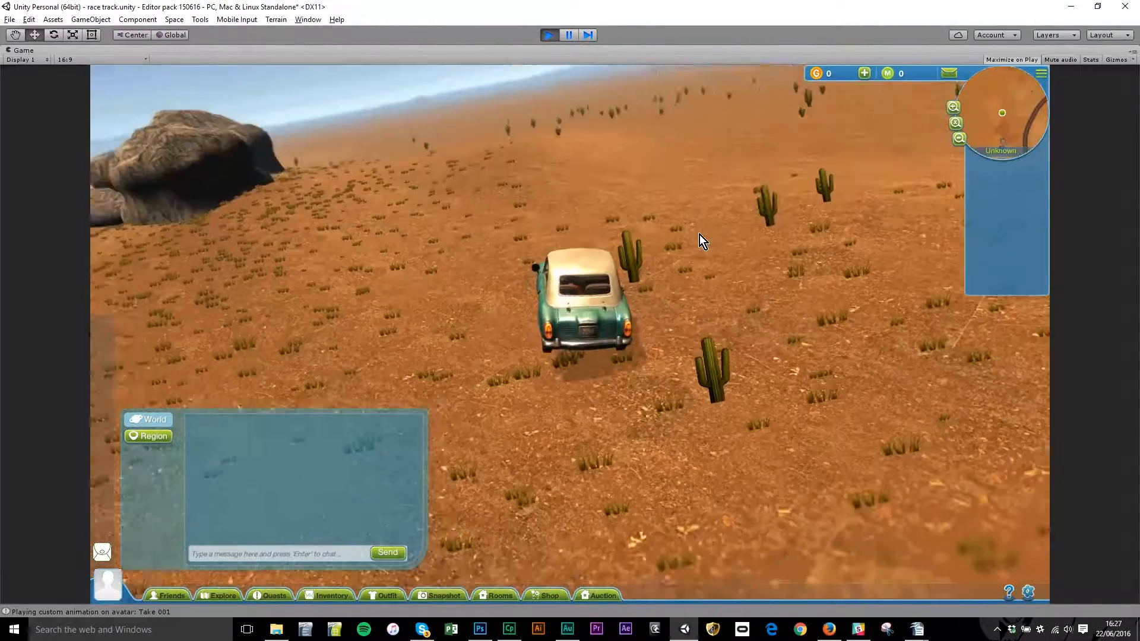
key("a")
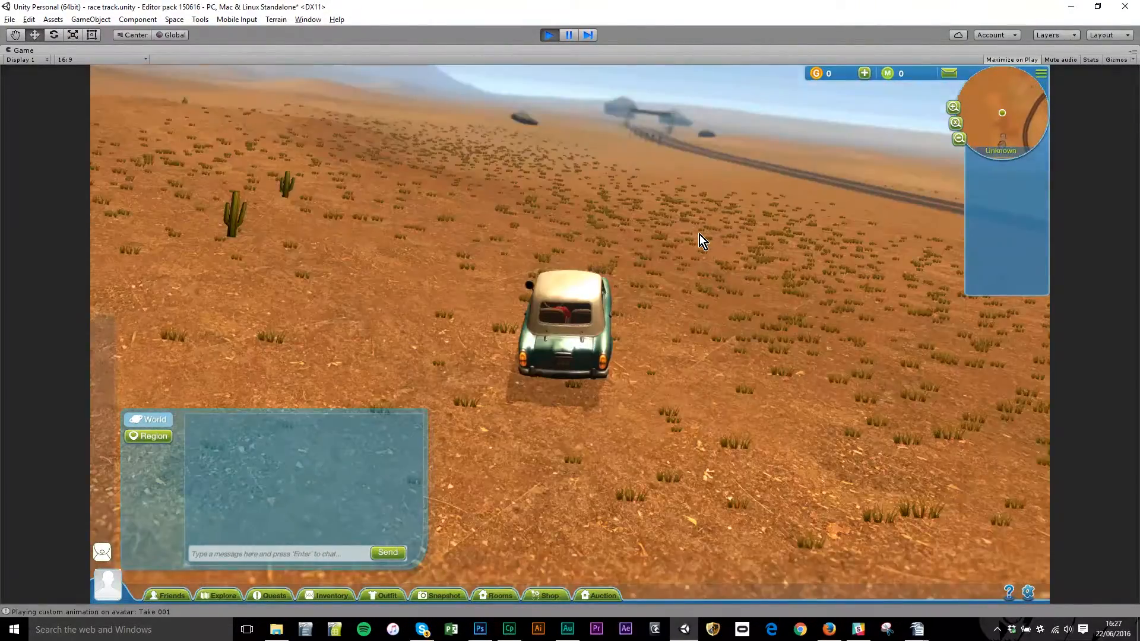
key("d")
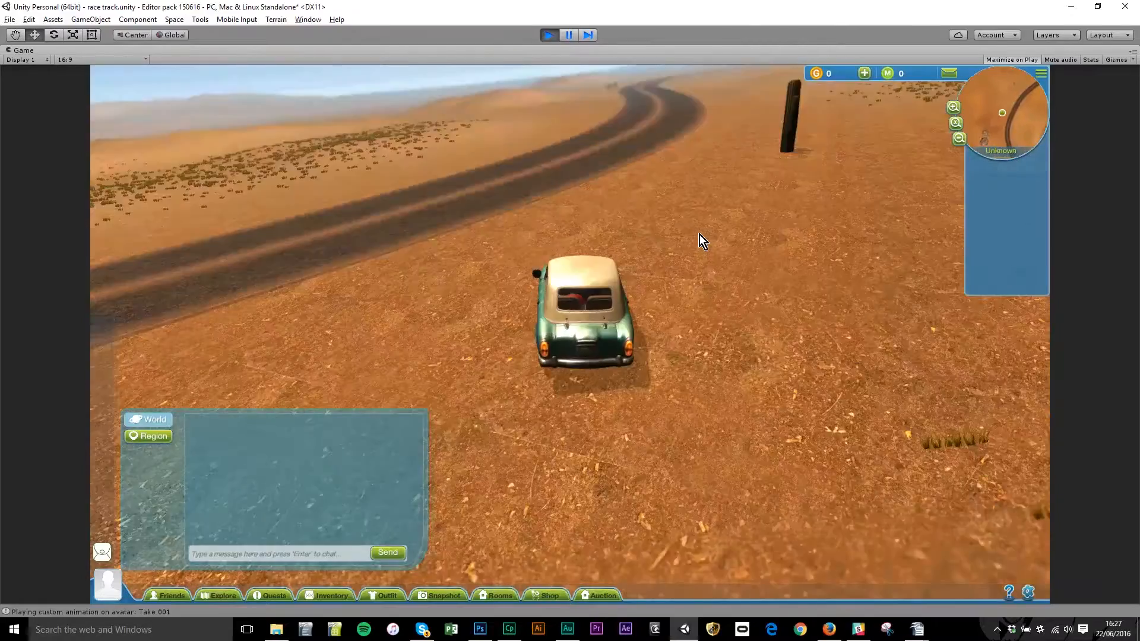
key("d")
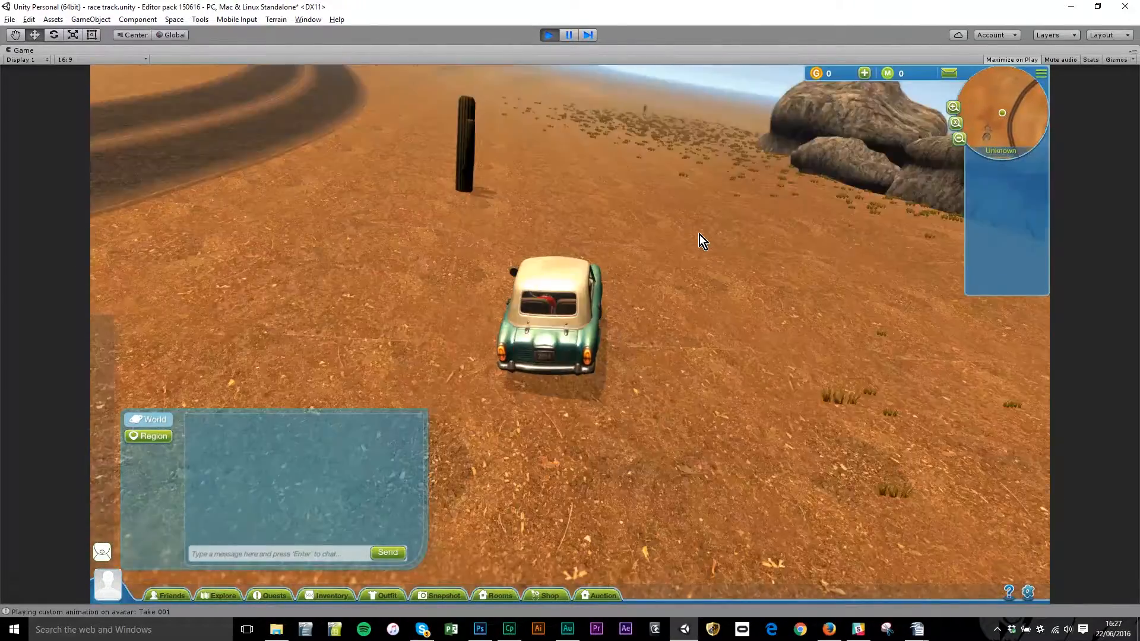
key("a")
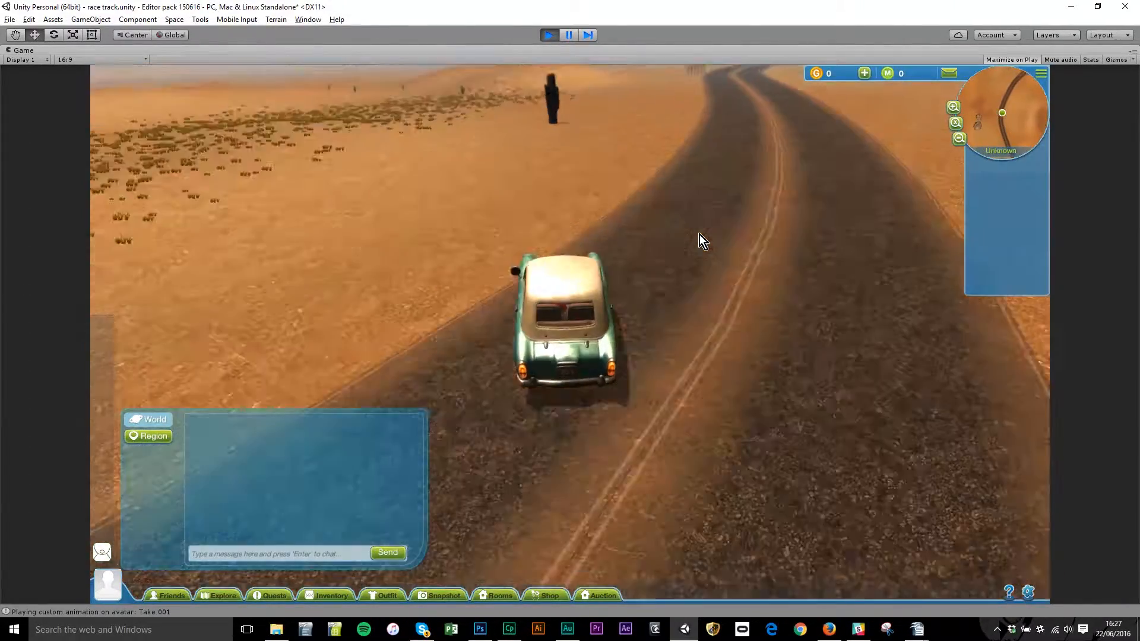
key("d")
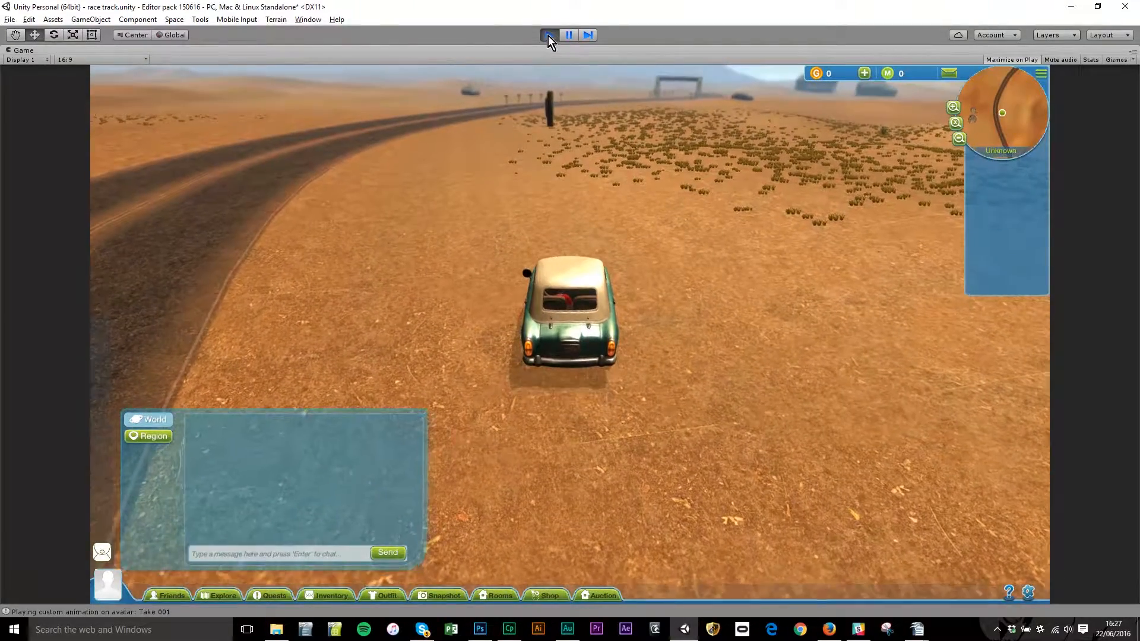
left_click(547, 36)
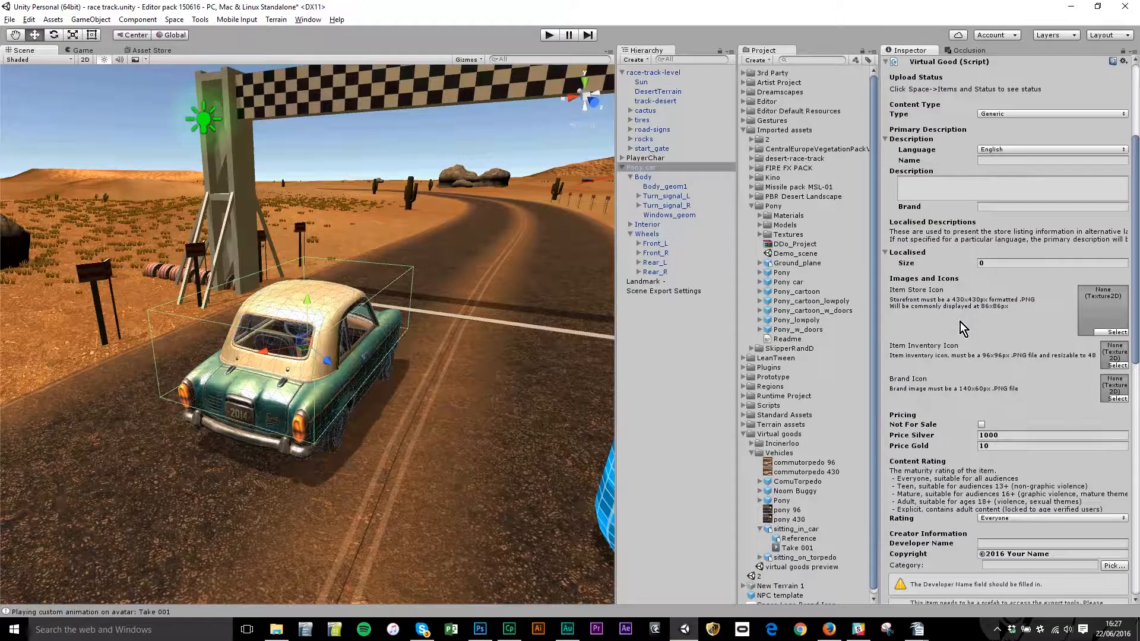
Set the Pony car's Torque to 10 in Car Physics.
scroll(960, 324, "up", 5)
scroll(960, 322, "down", 10)
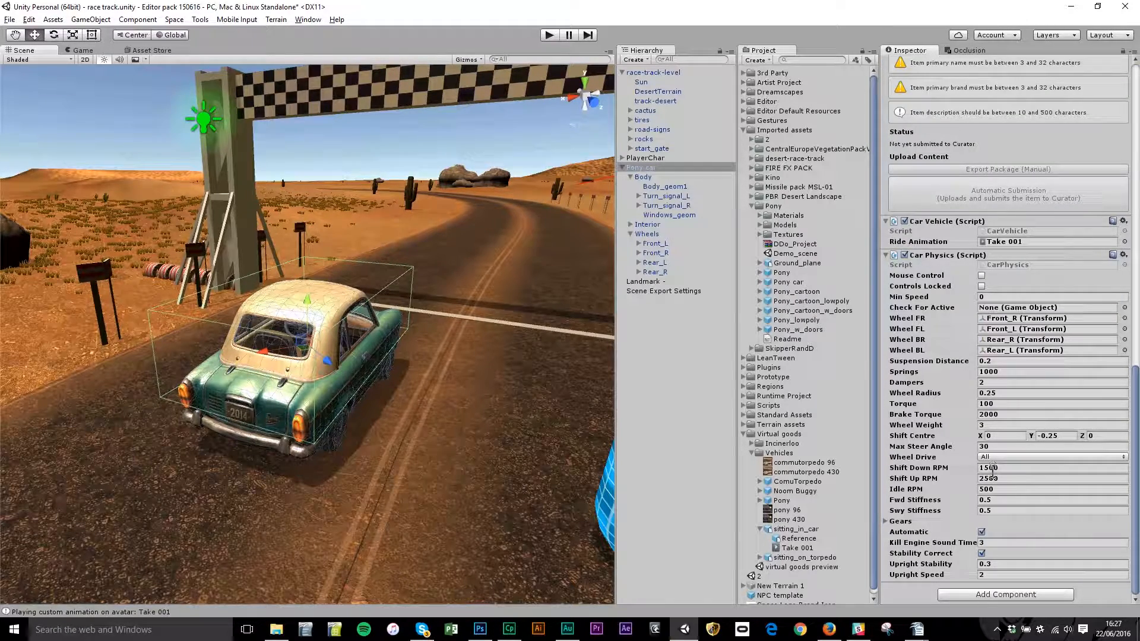
left_click(1001, 403)
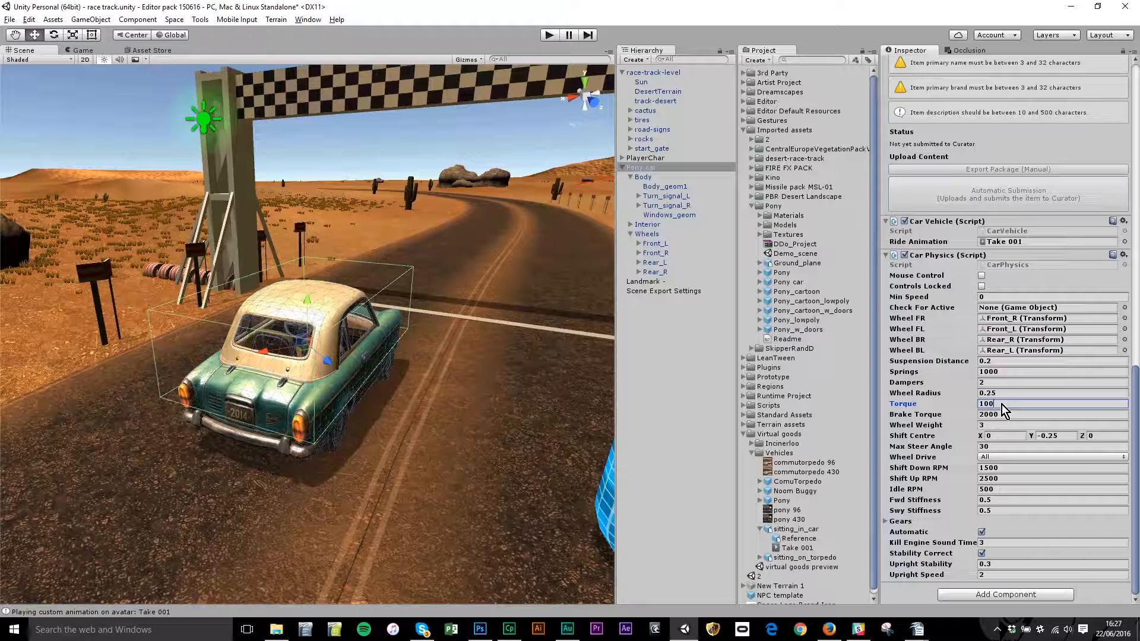
type("10")
Test-drive the Pony car along the winding desert road with its new Torque setting, steering through the bends, and end play mode.
key("ctrl+p")
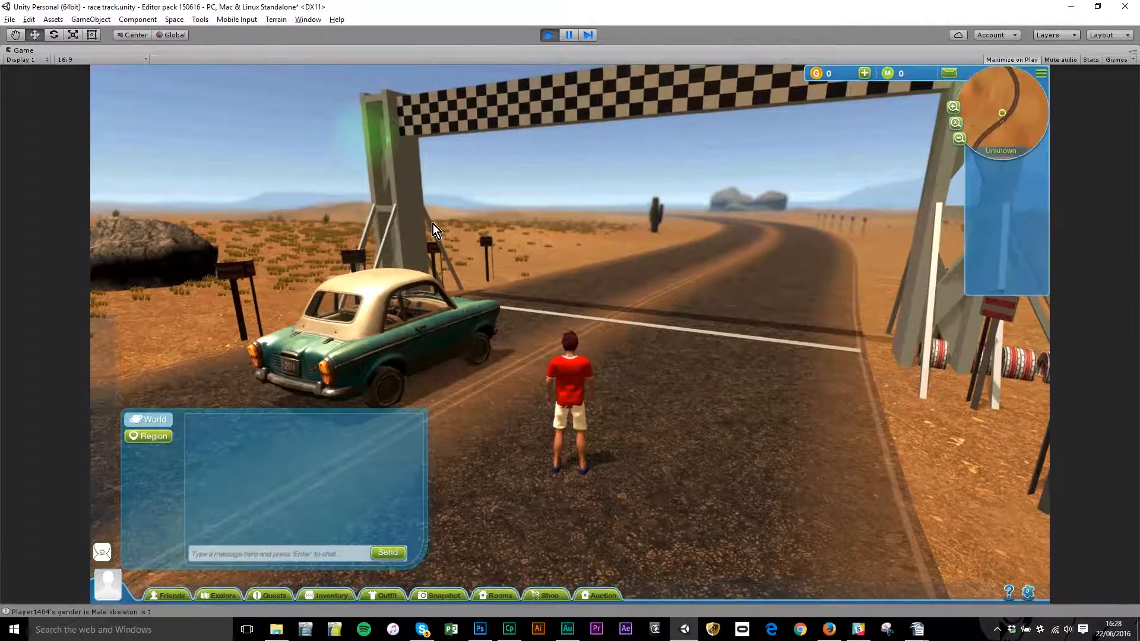
left_click(420, 318)
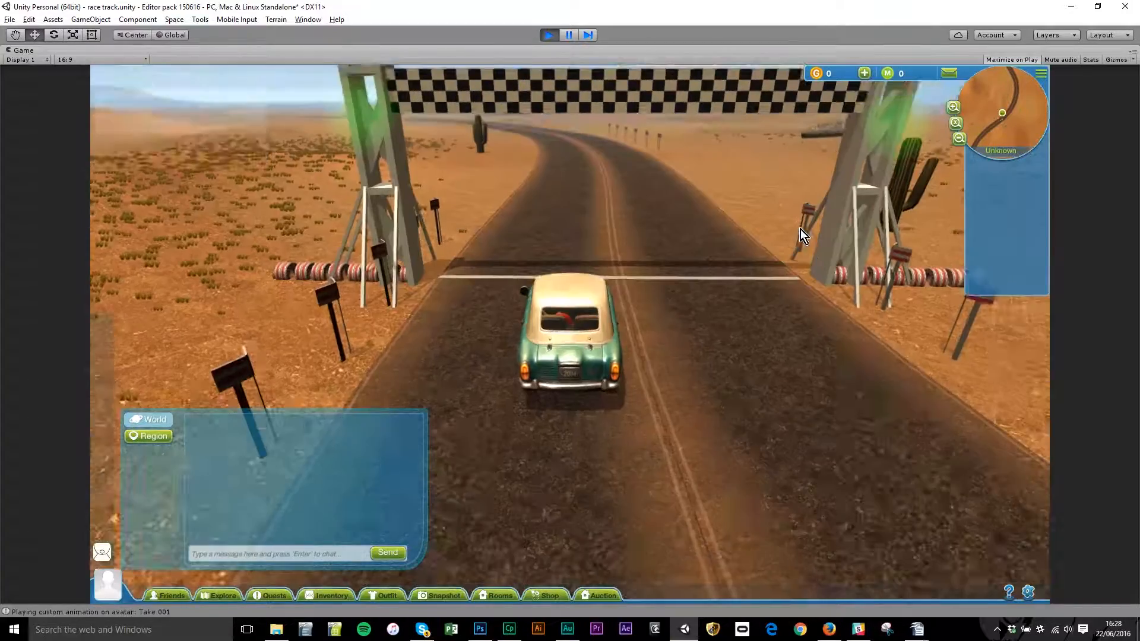
key("w")
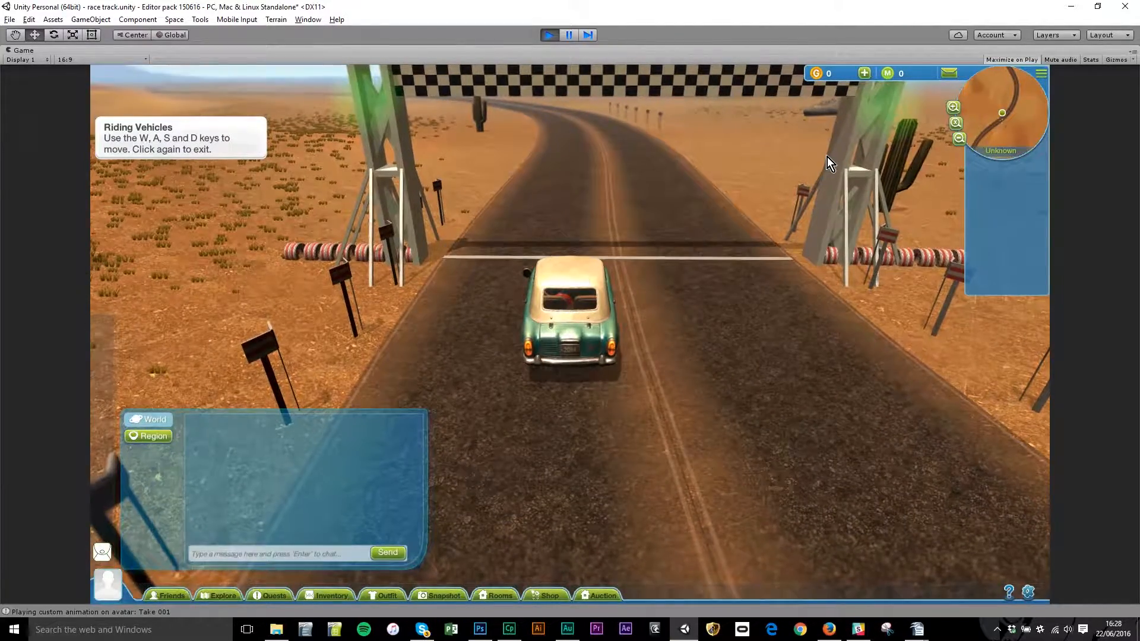
key("w")
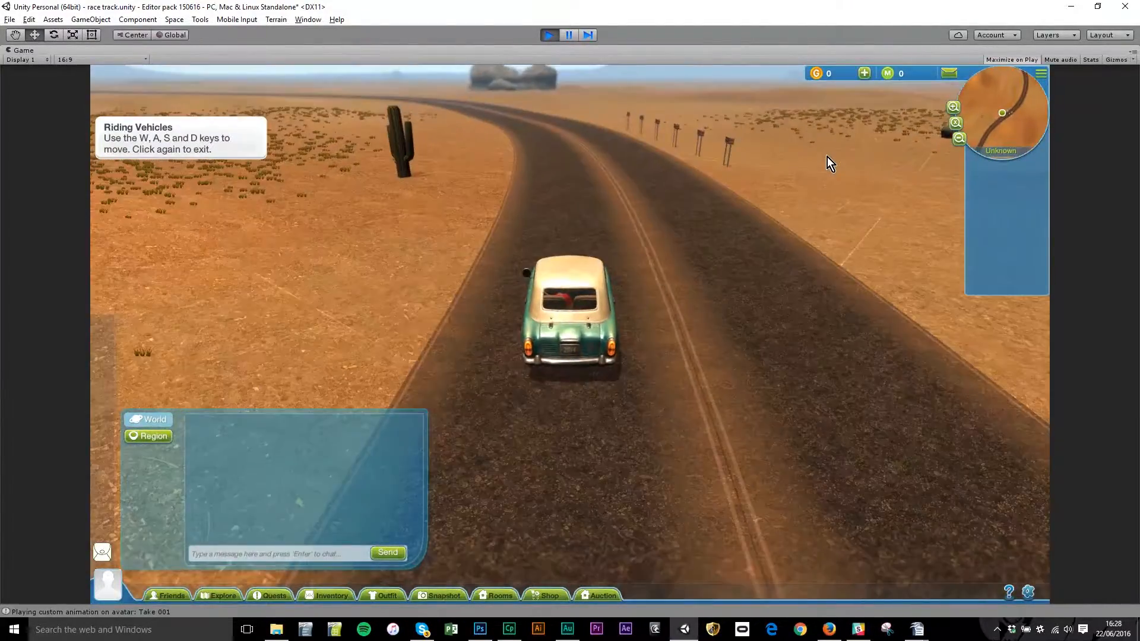
key("w")
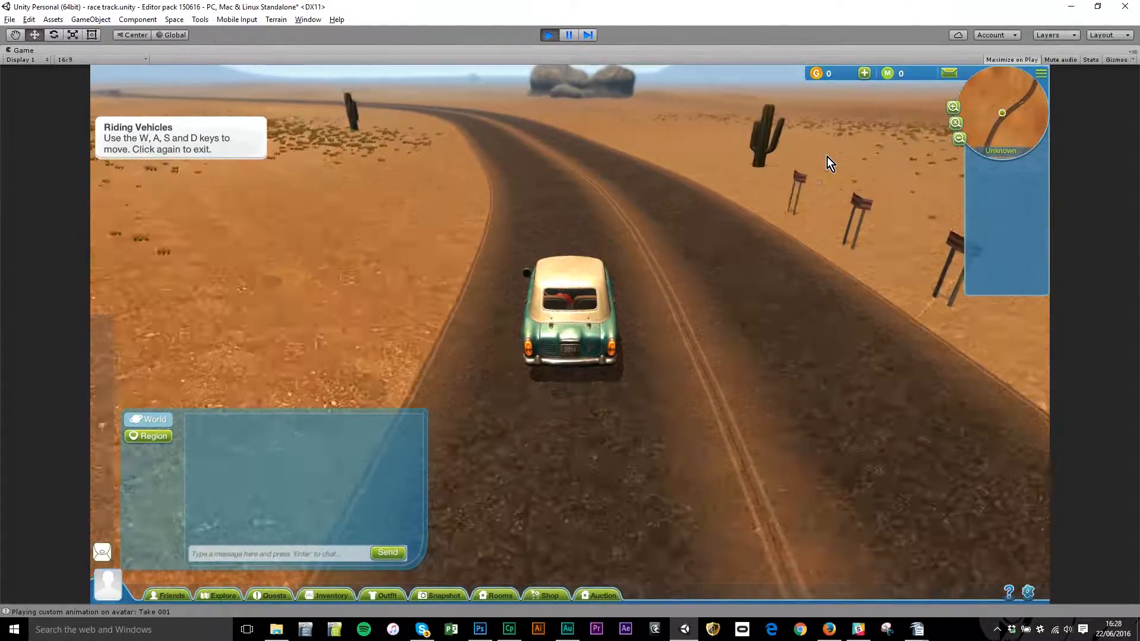
key("w")
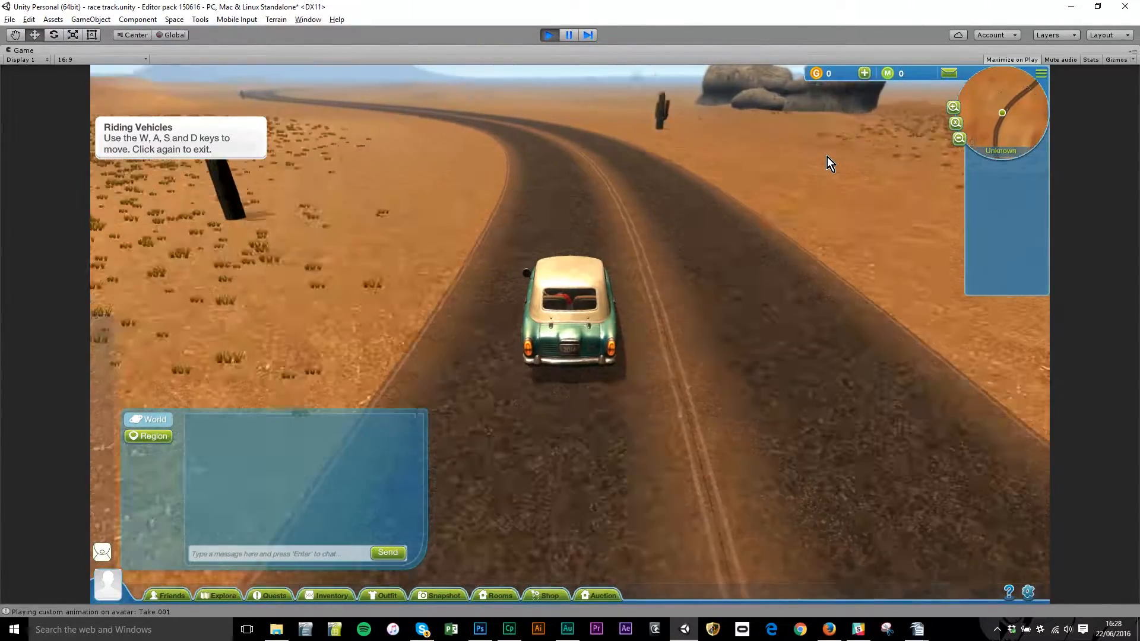
key("w")
key("w")
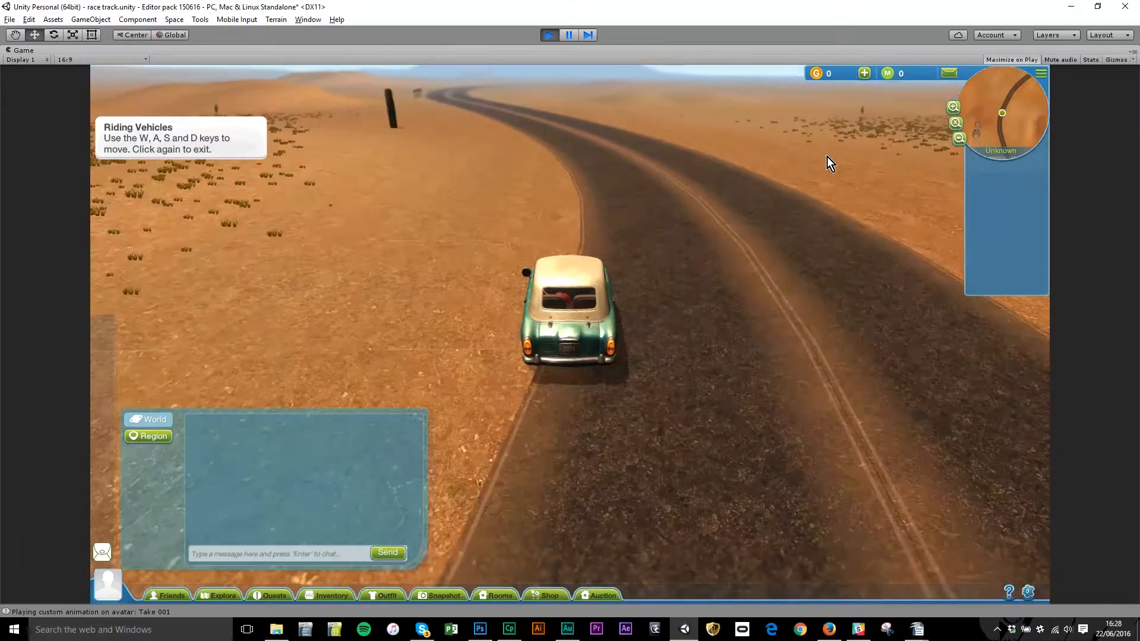
key("a")
key("w")
key("a")
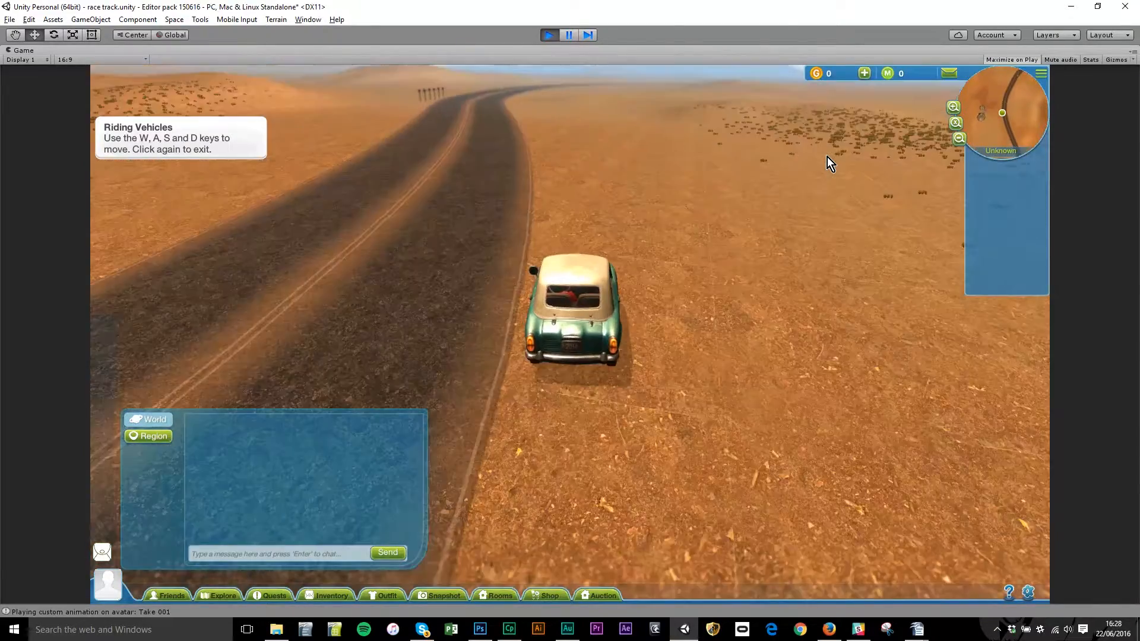
key("w")
key("a")
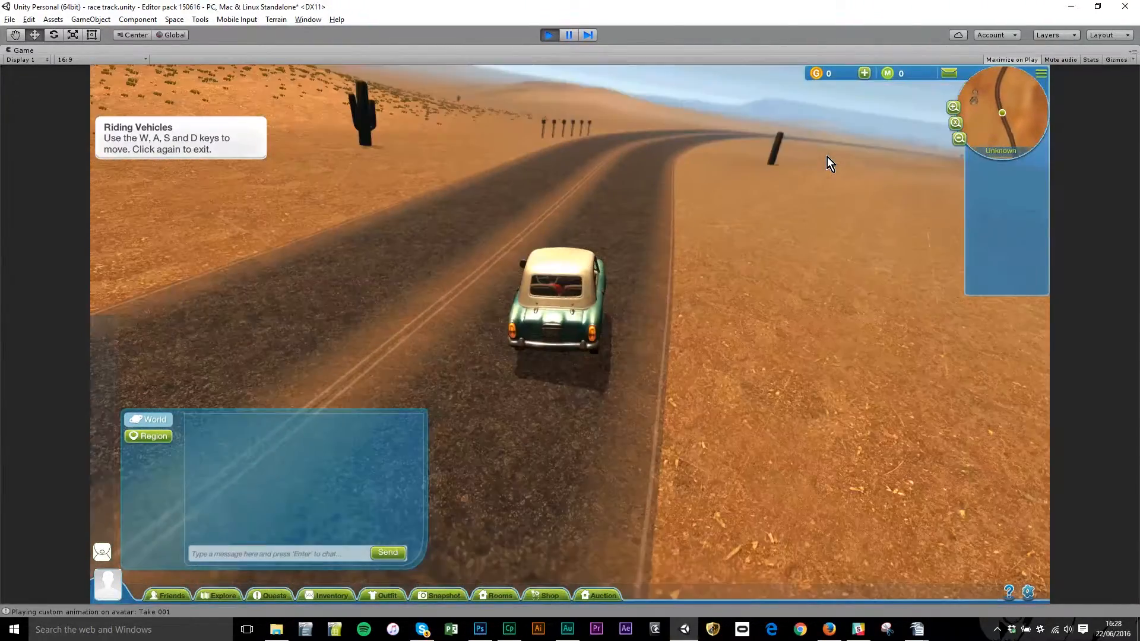
key("d")
key("w")
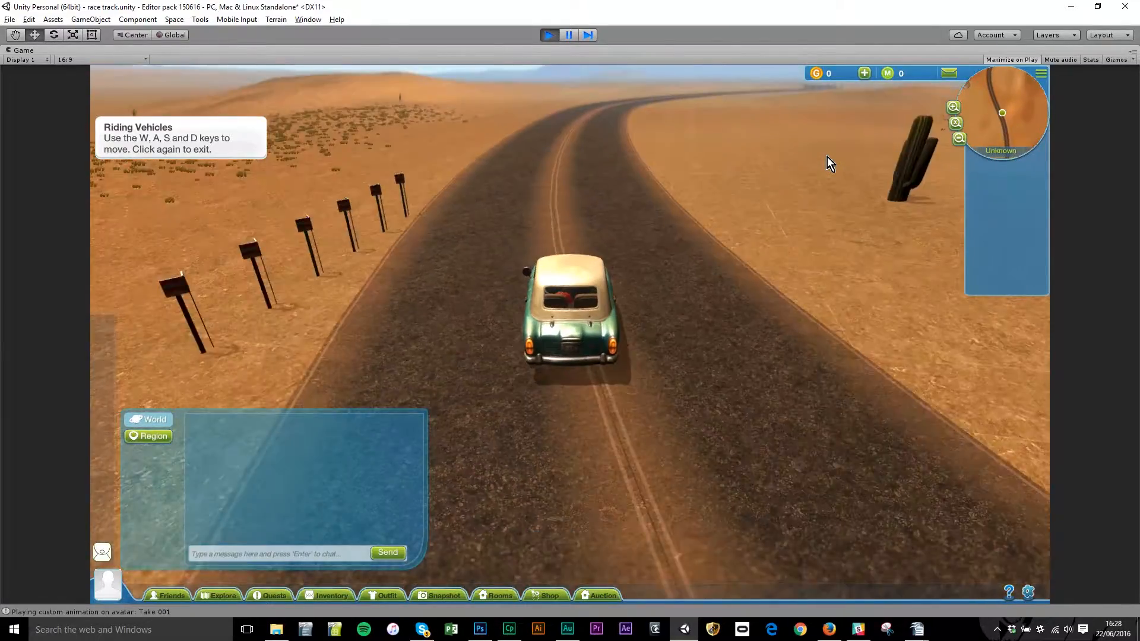
key("d")
key("w")
key("d")
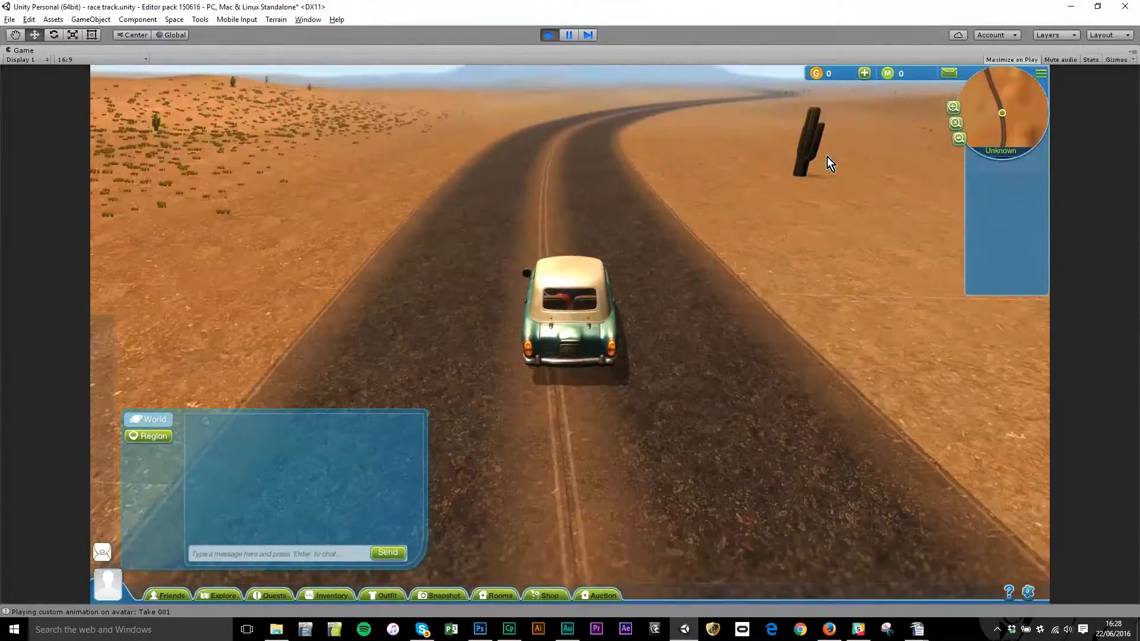
key("w")
key("d")
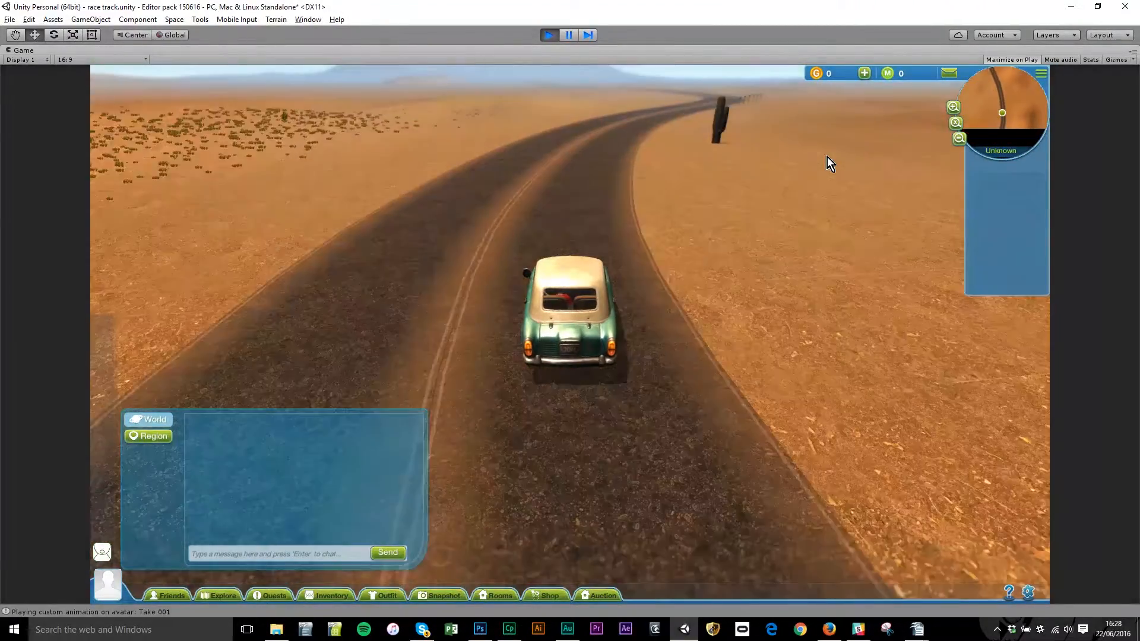
key("w")
key("d")
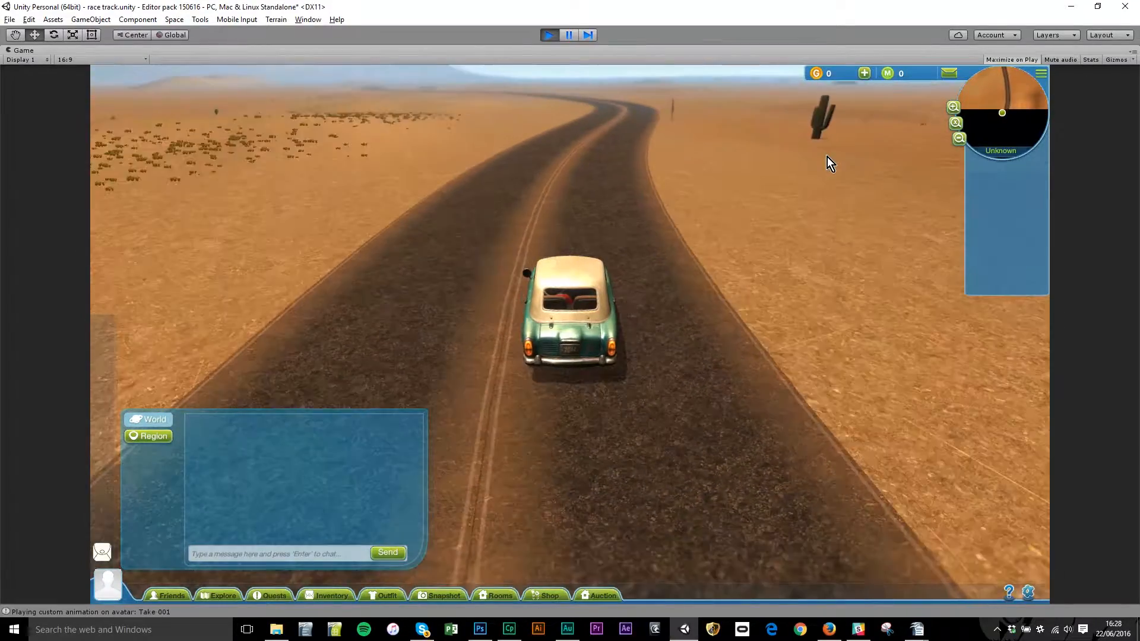
key("w")
key("d")
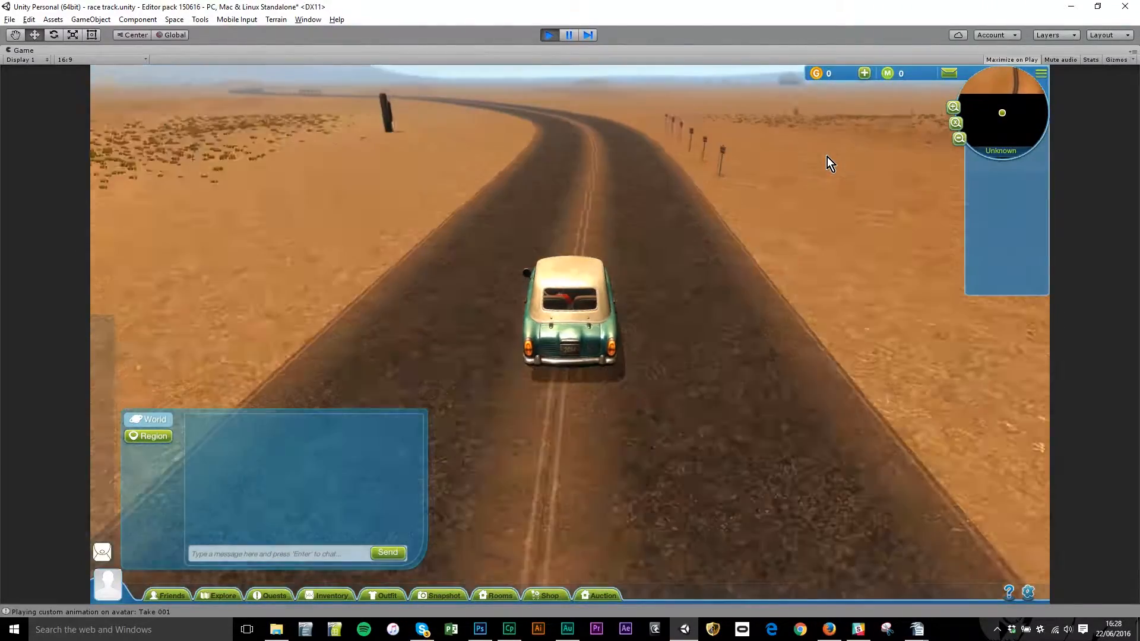
key("w")
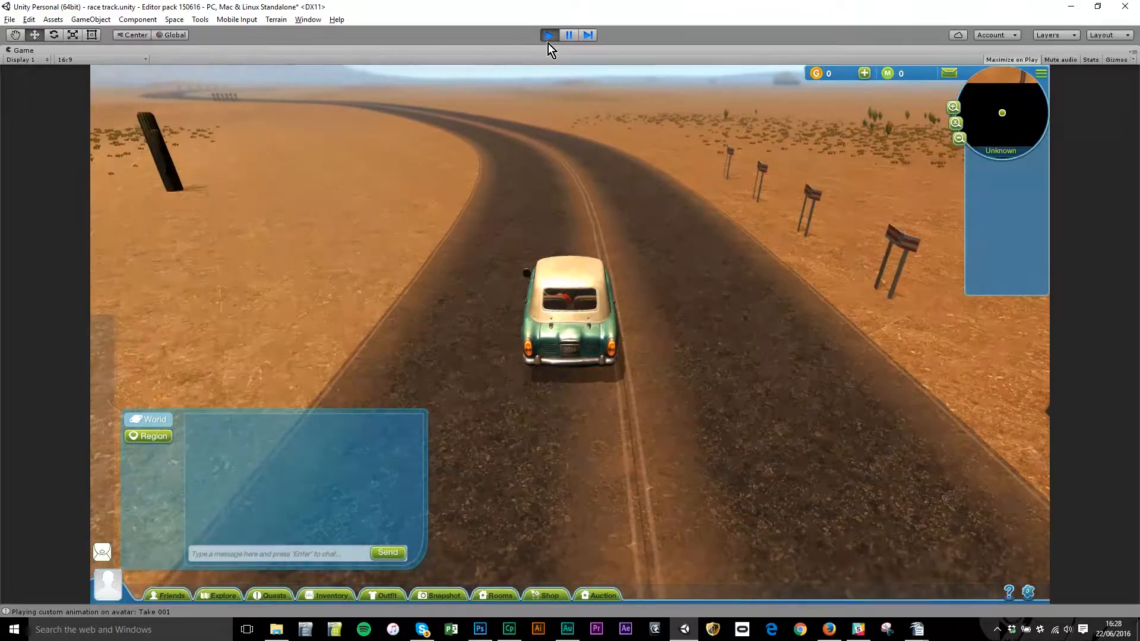
left_click(550, 37)
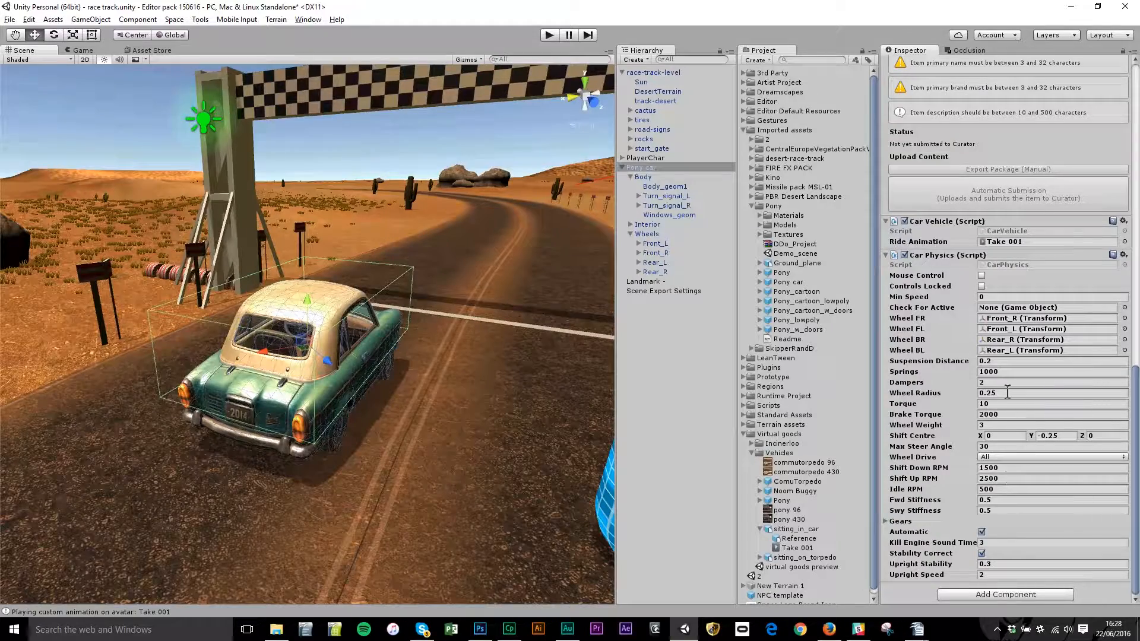
Set the Content Type of the Pony car's Virtual Good component to Vehicle.
scroll(1008, 393, "up", 10)
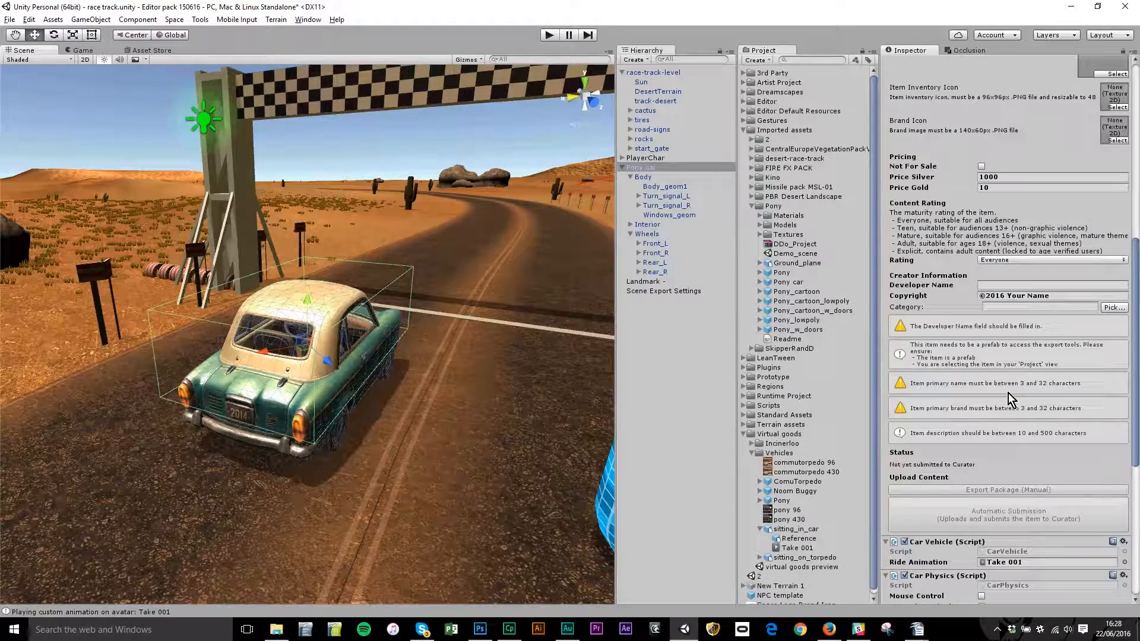
scroll(1008, 393, "up", 9)
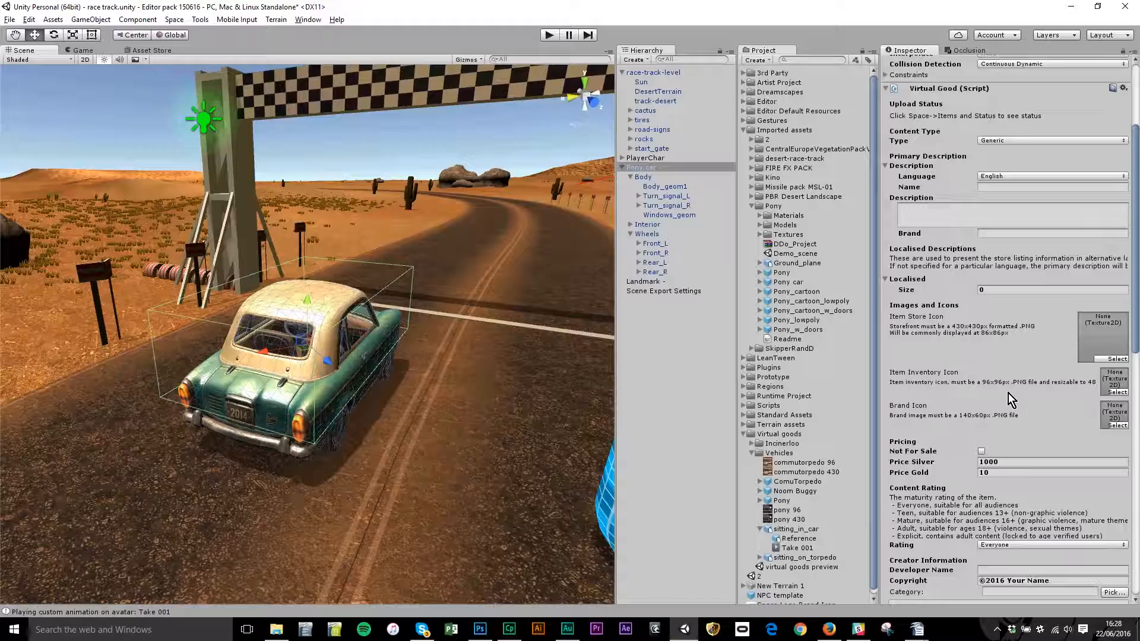
scroll(1008, 394, "down", 7)
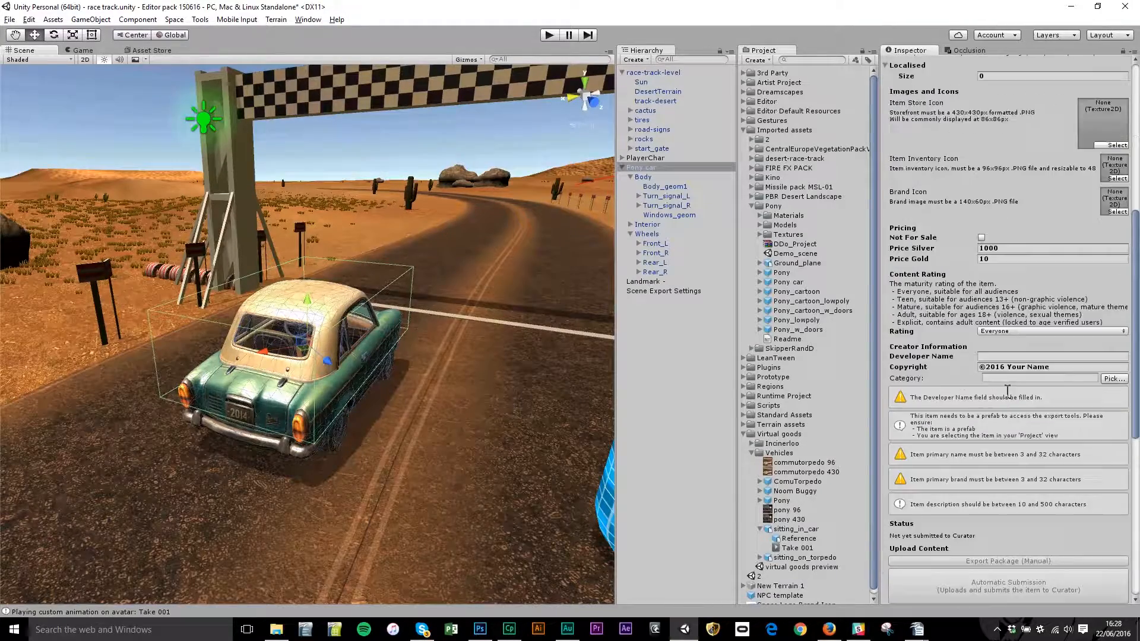
scroll(1008, 393, "up", 7)
scroll(1008, 393, "up", 3)
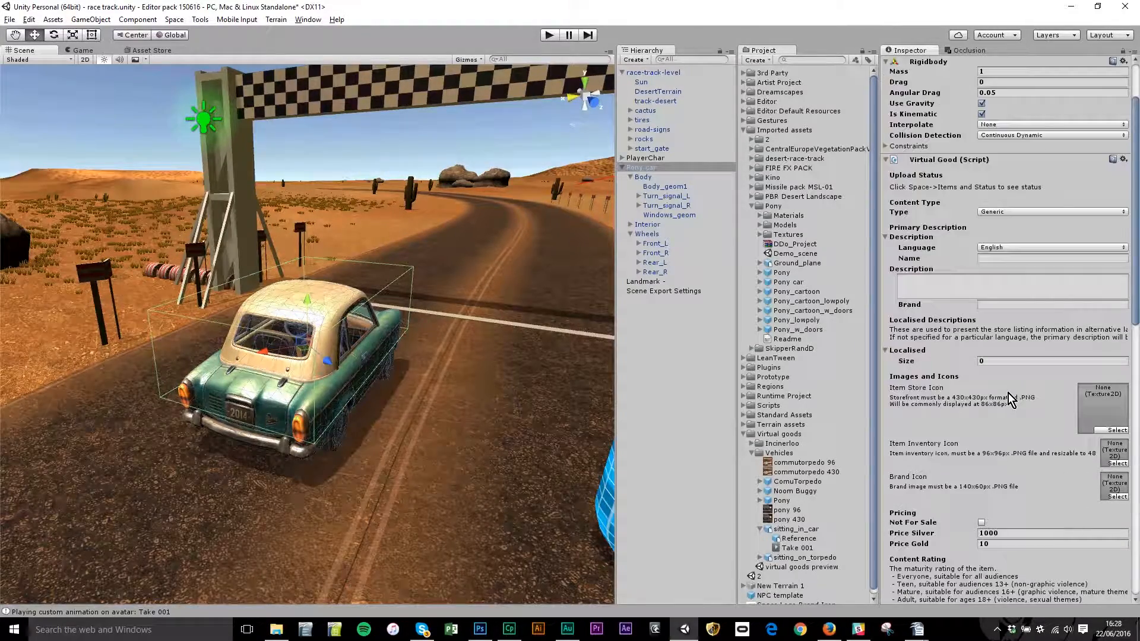
left_click(1011, 213)
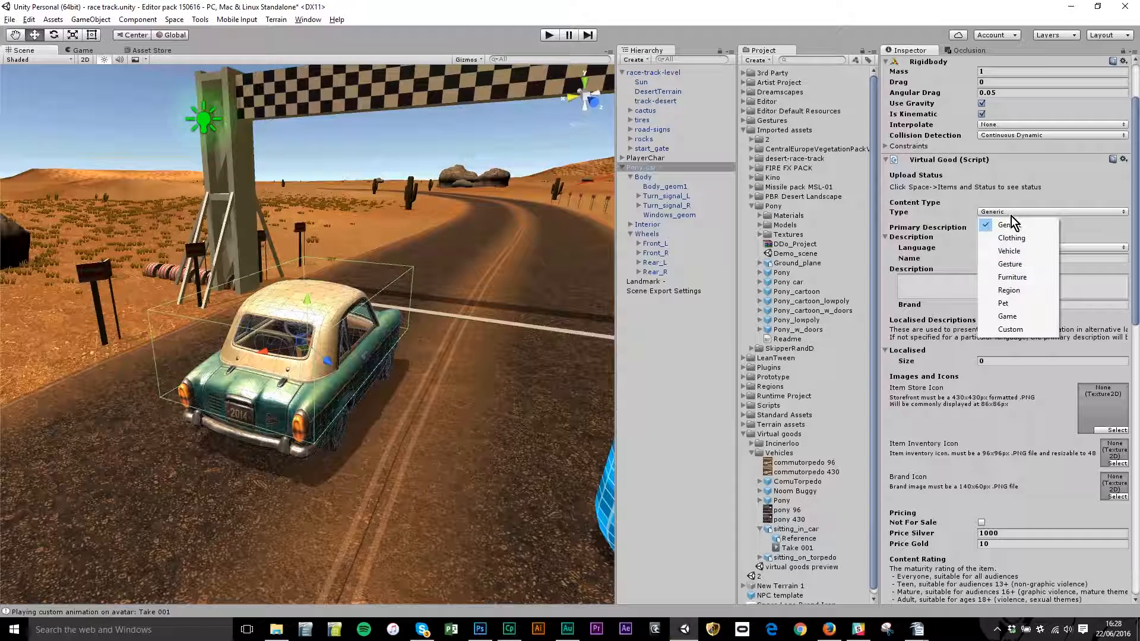
left_click(1009, 252)
Inspect the front of the car and enter "Pony car" as the virtual good's Name.
left_click(1013, 258)
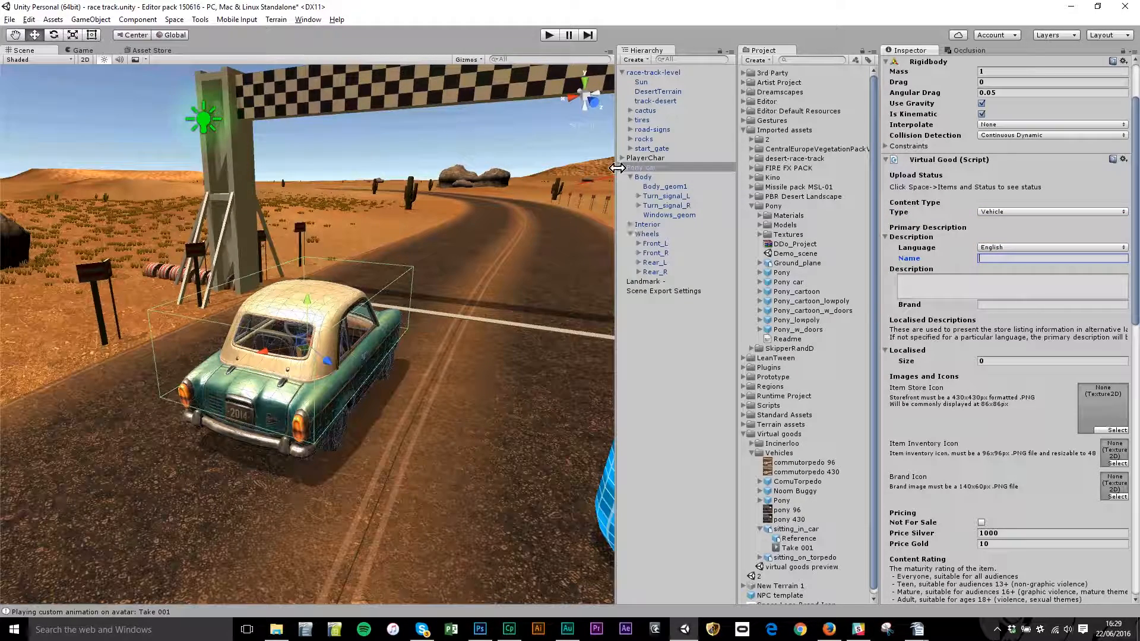
left_click_drag(352, 363, 121, 253, "alt")
scroll(401, 323, "up", 8)
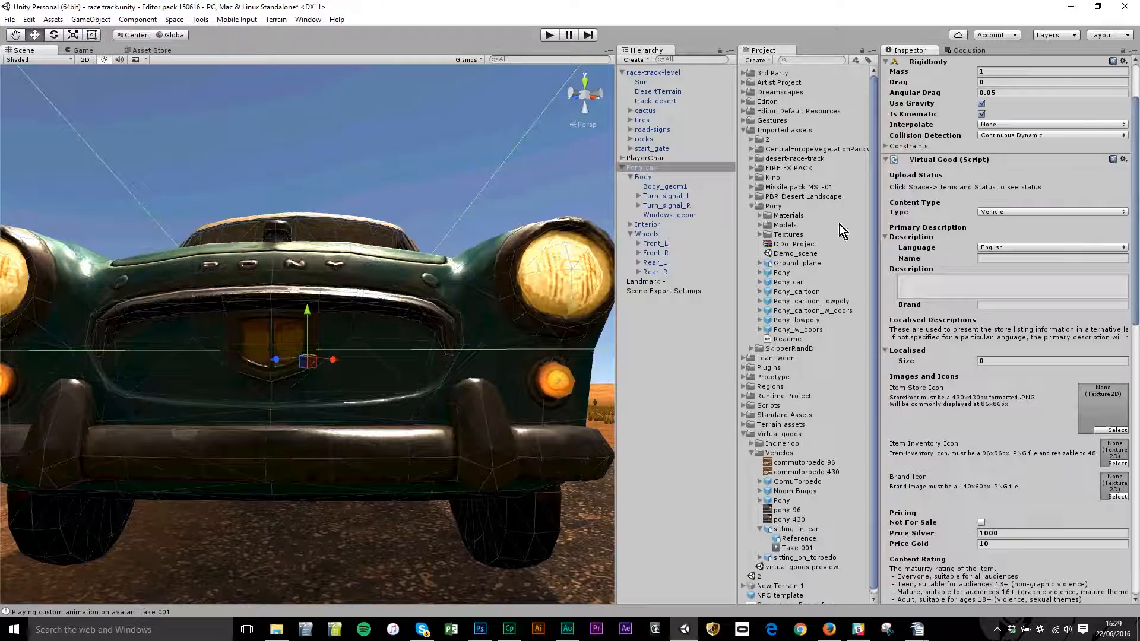
left_click(988, 259)
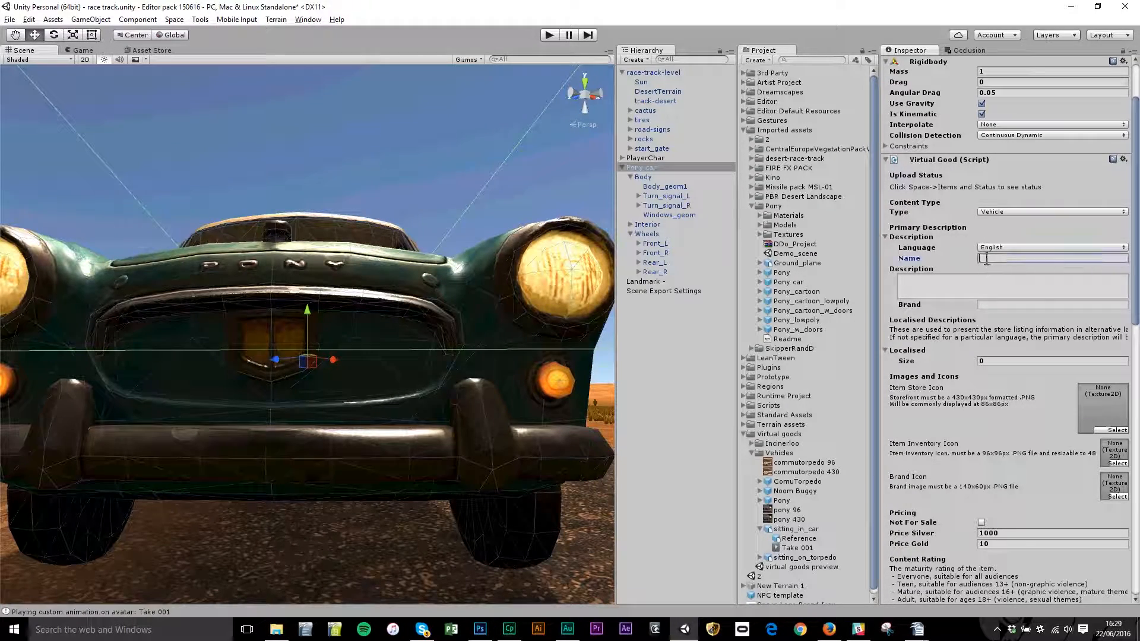
type("Pony car")
Enter "A small car" as the virtual good's Description and "SWE" as its Brand.
left_click(933, 289)
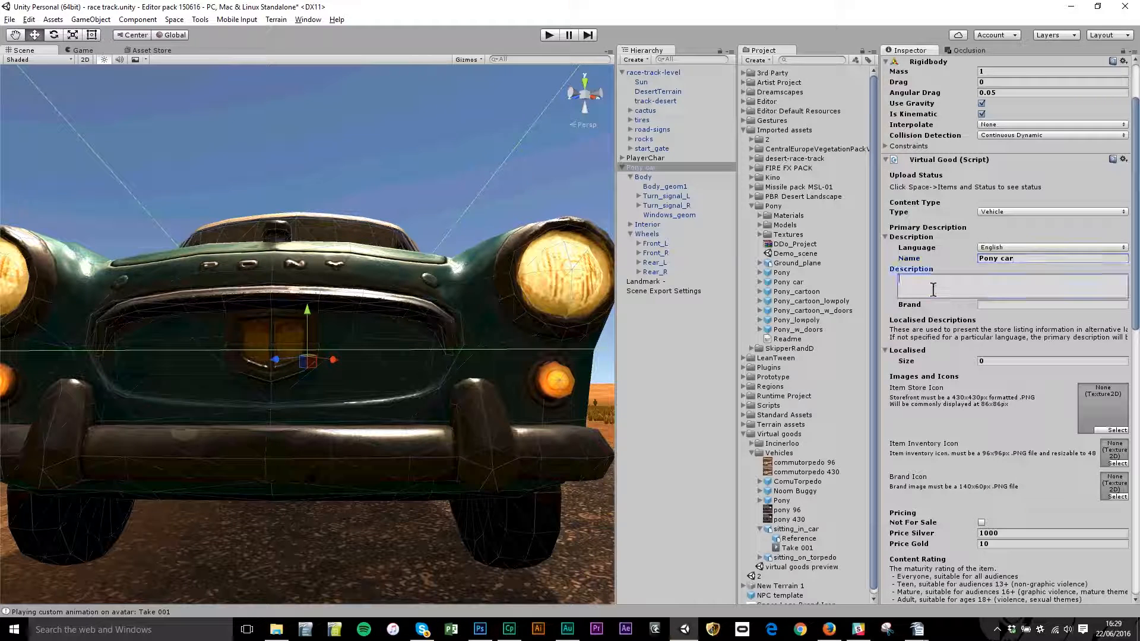
type("A small car")
left_click(1003, 305)
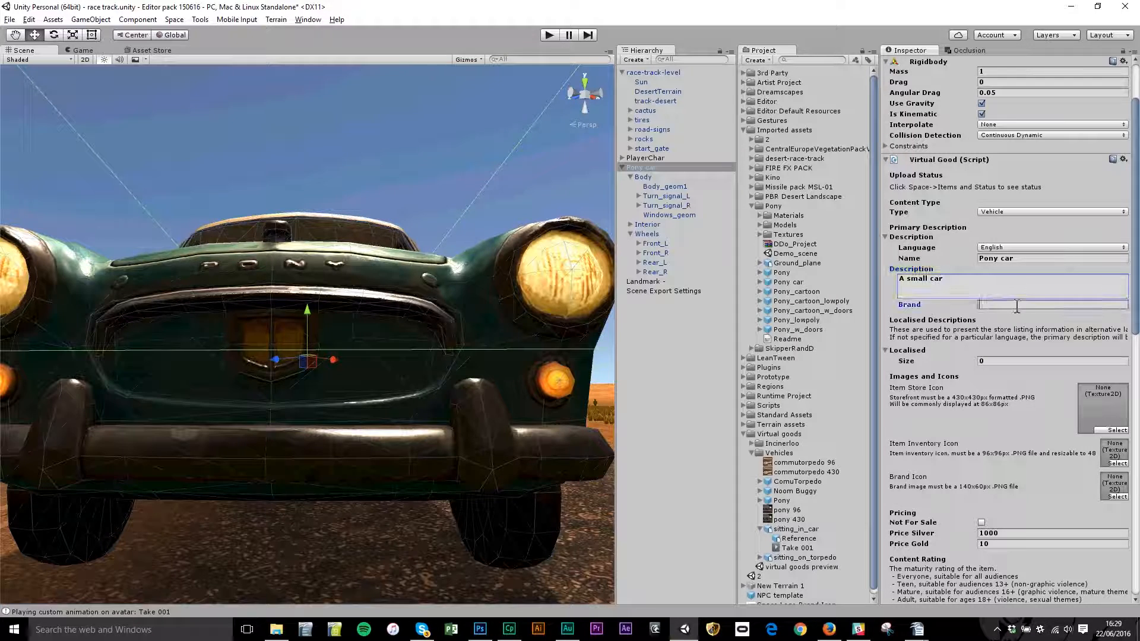
type("SWE")
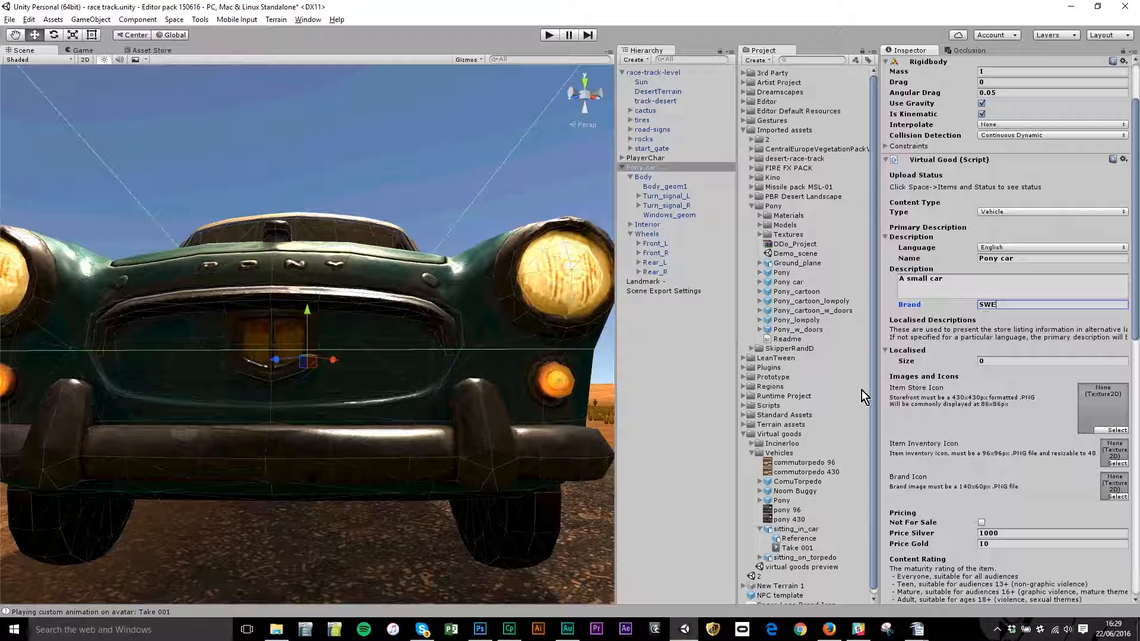
Assign pony 430 as the Item Store Icon, pony 96 as the Item Inventory Icon, and Space Logo Brand Icon as the Brand Icon.
scroll(796, 459, "down", 1)
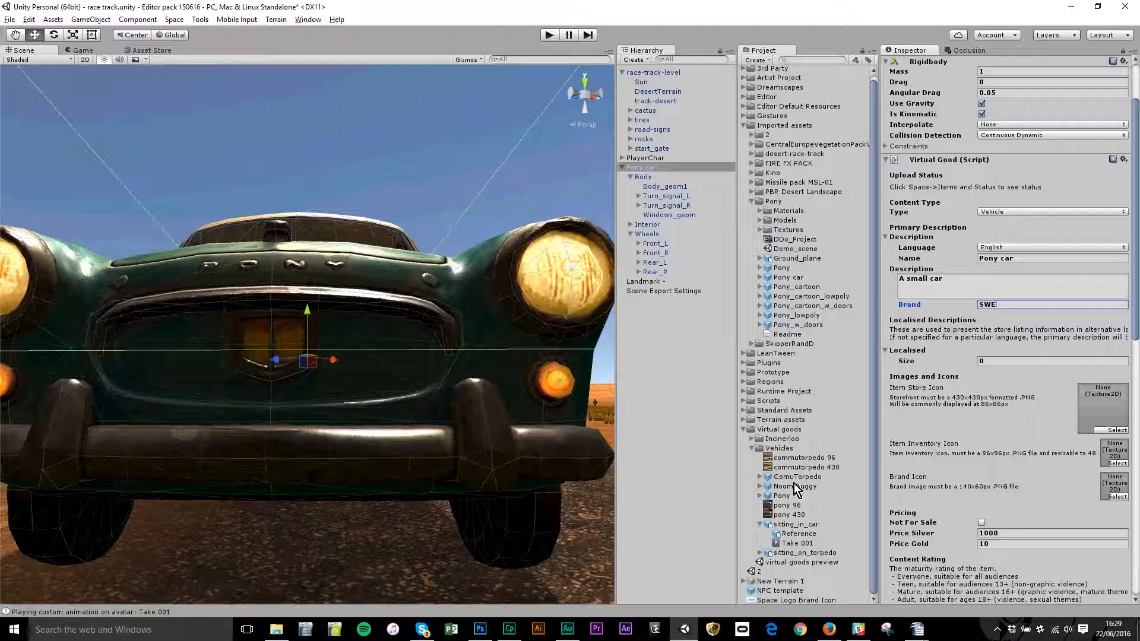
left_click_drag(798, 515, 1101, 416)
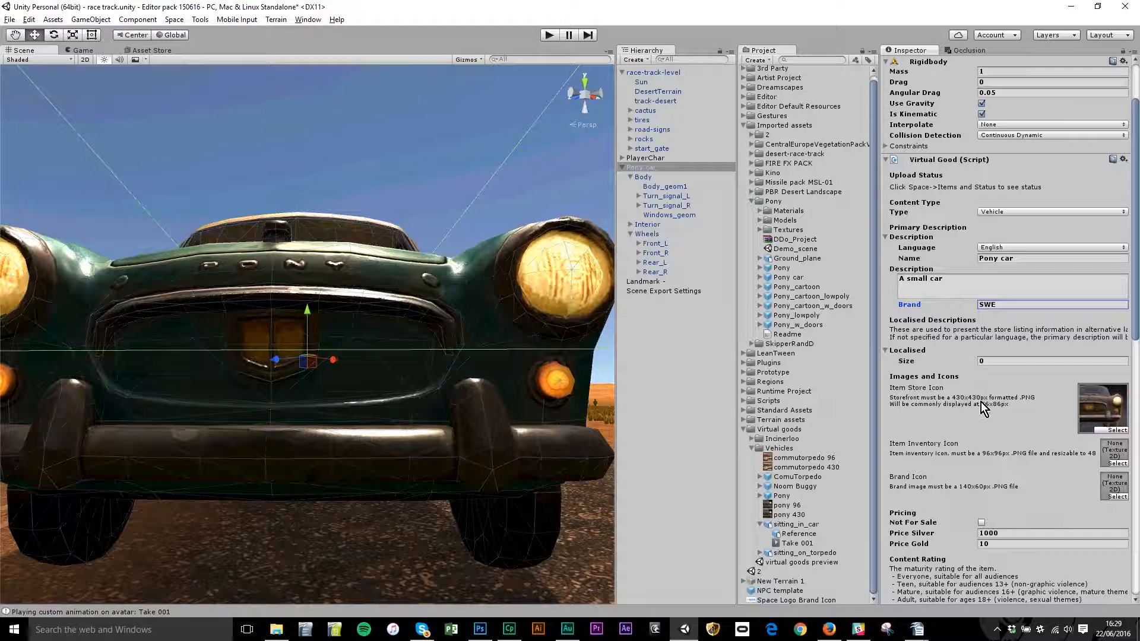
left_click_drag(787, 506, 1114, 452)
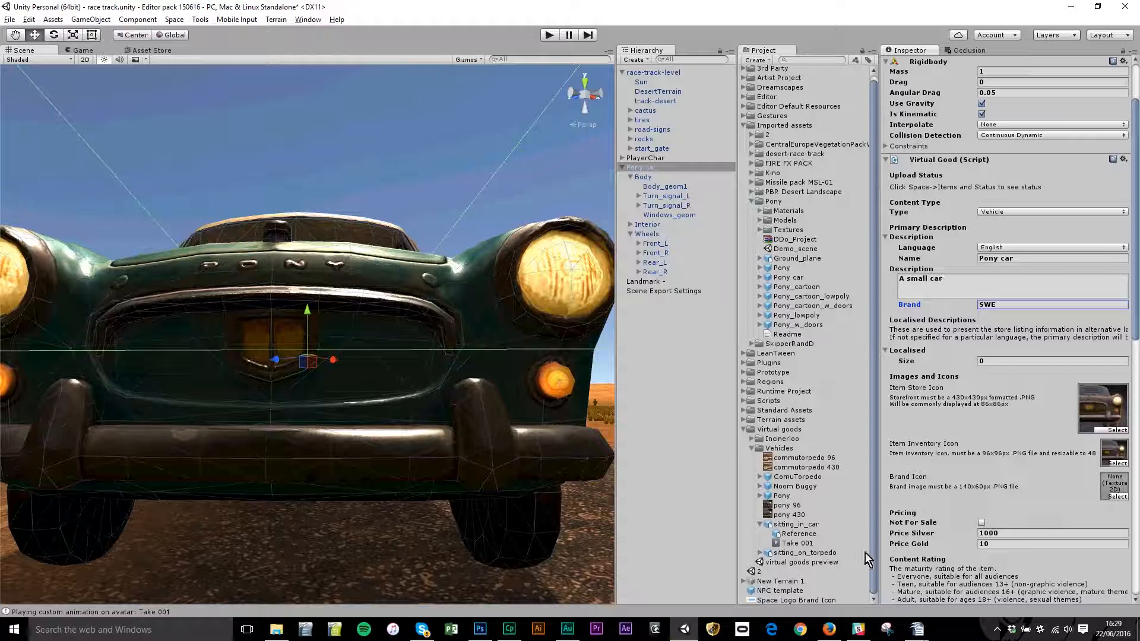
left_click_drag(809, 603, 1114, 486)
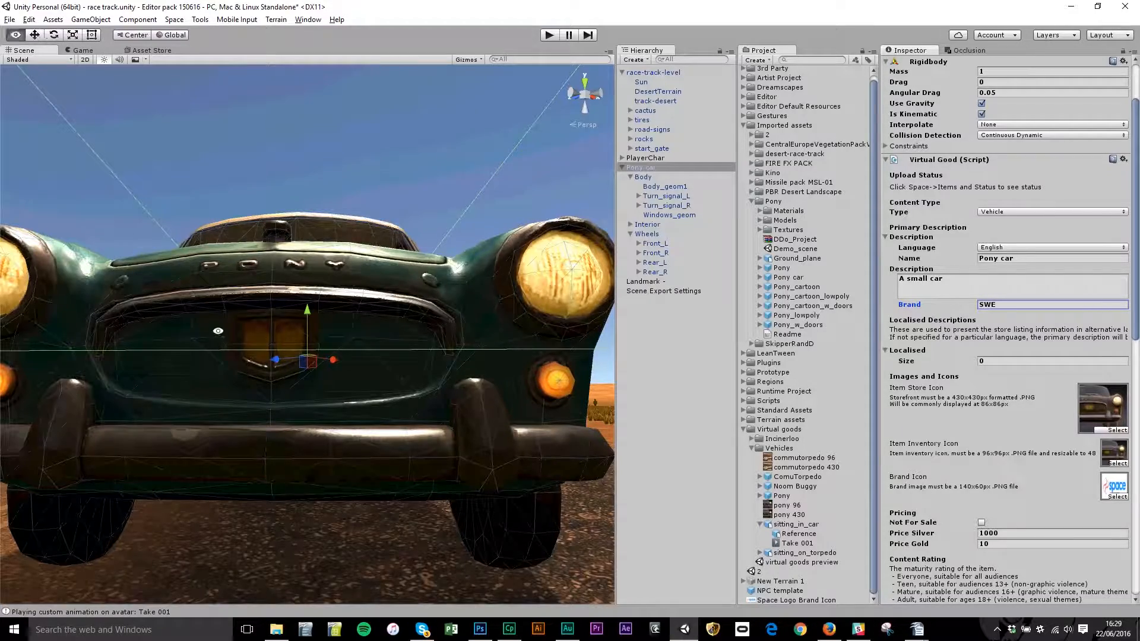
Mark the Pony car virtual good as Not For Sale in its pricing settings.
left_click_drag(215, 294, 456, 377, "alt")
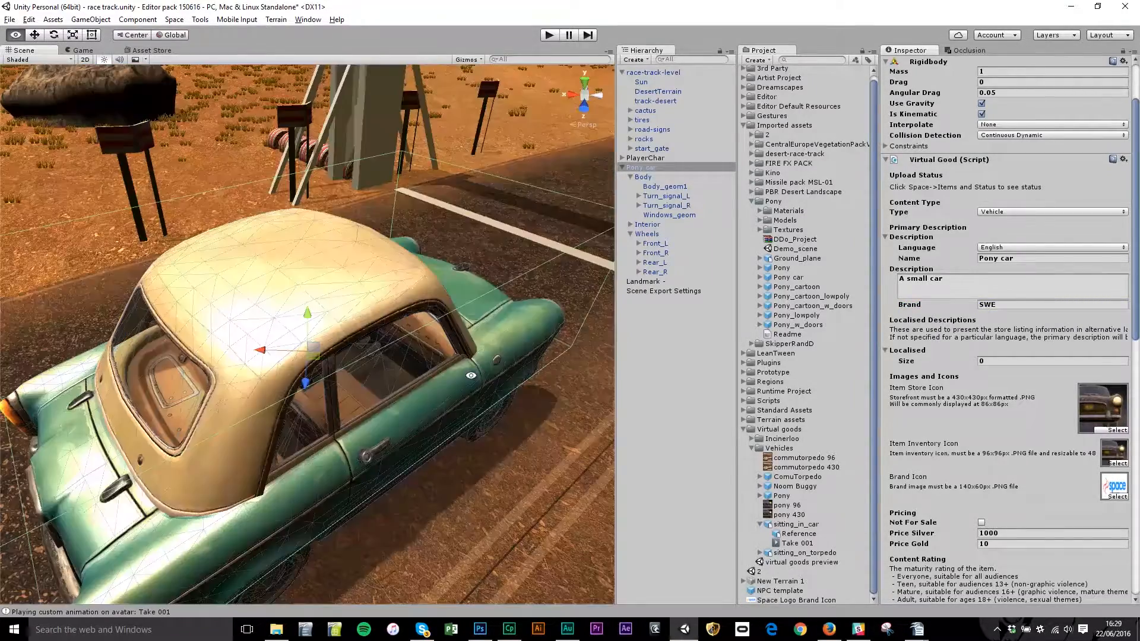
scroll(457, 377, "down", 5)
left_click_drag(333, 374, 511, 306, "alt")
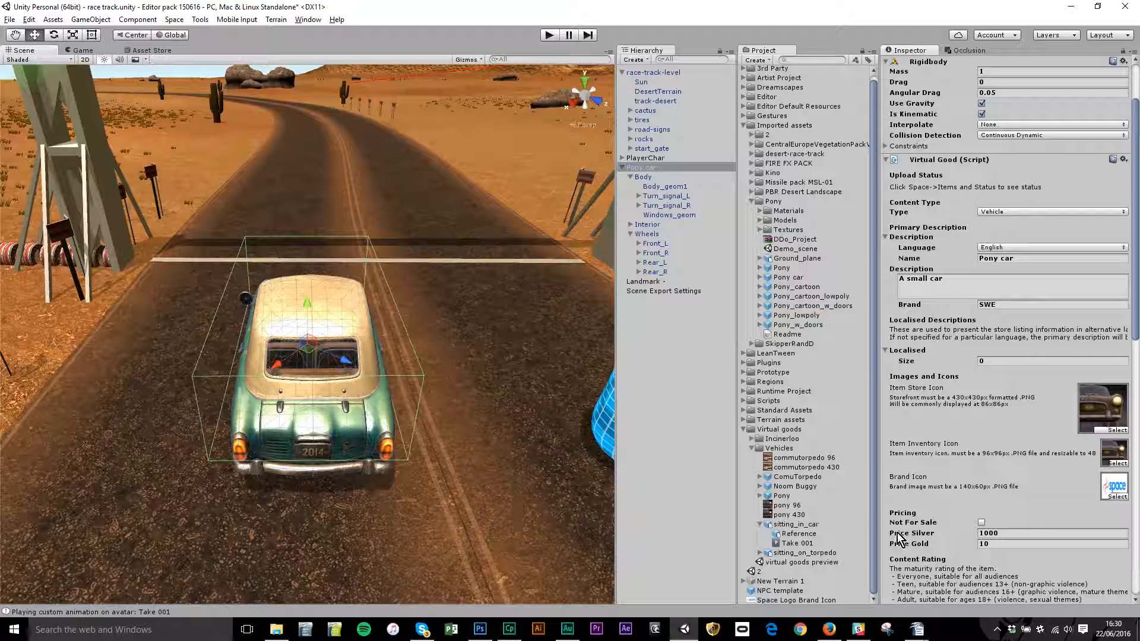
left_click(982, 523)
Check the available content Rating options for the virtual good and keep Everyone.
scroll(1024, 494, "down", 5)
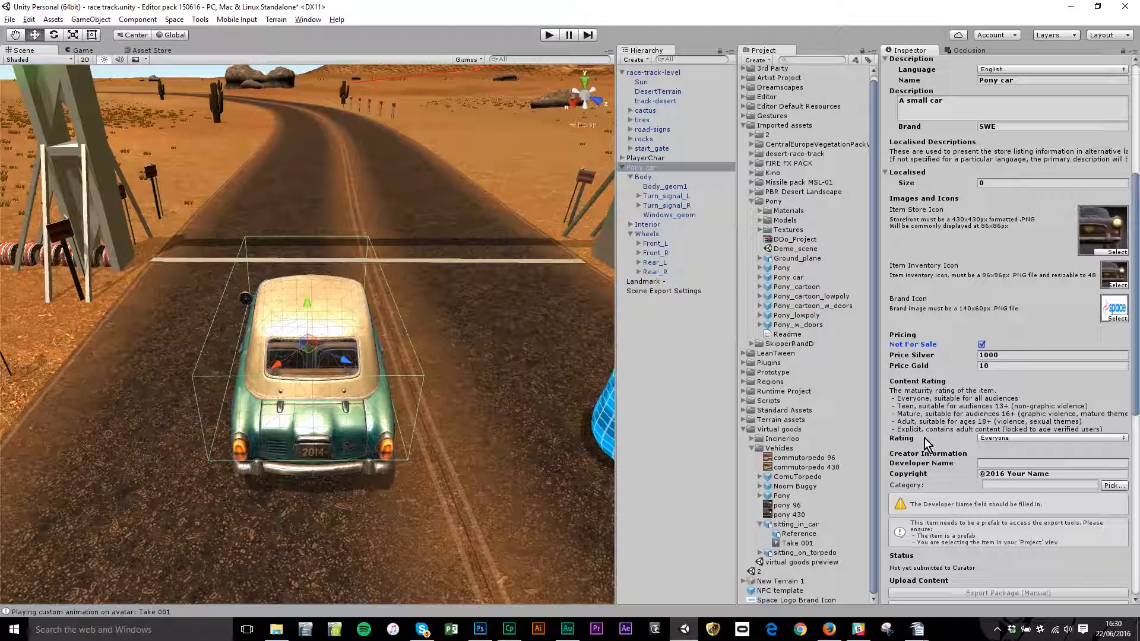
left_click(1033, 439)
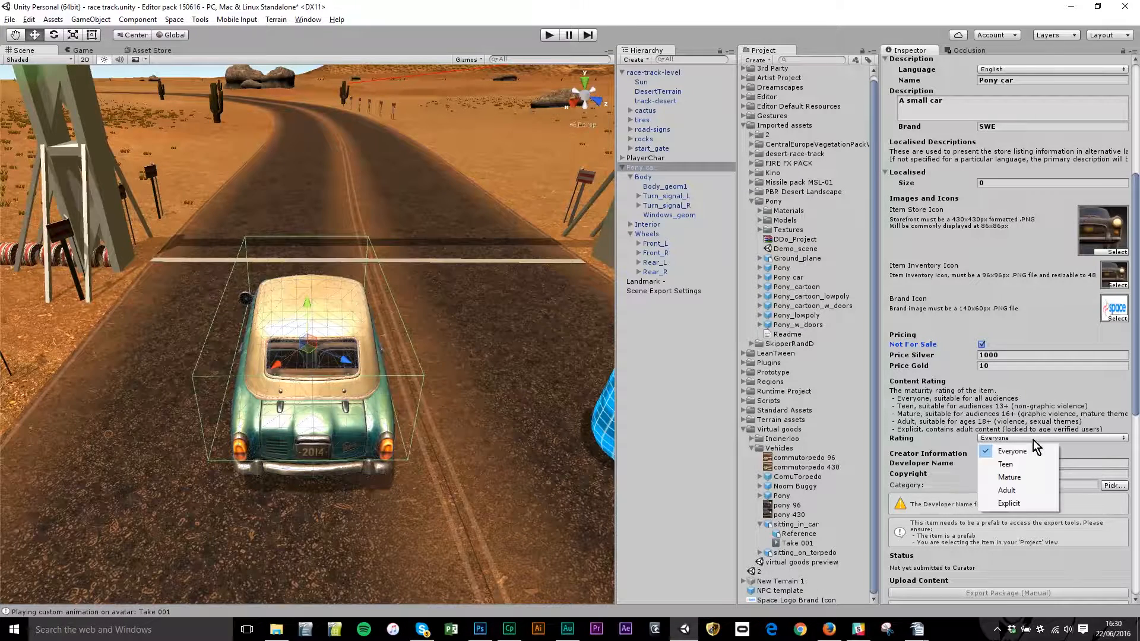
left_click(965, 443)
Enter "Sine Wave" as the Developer Name and set the Copyright to "©2016 Sine Wave".
left_click(1008, 462)
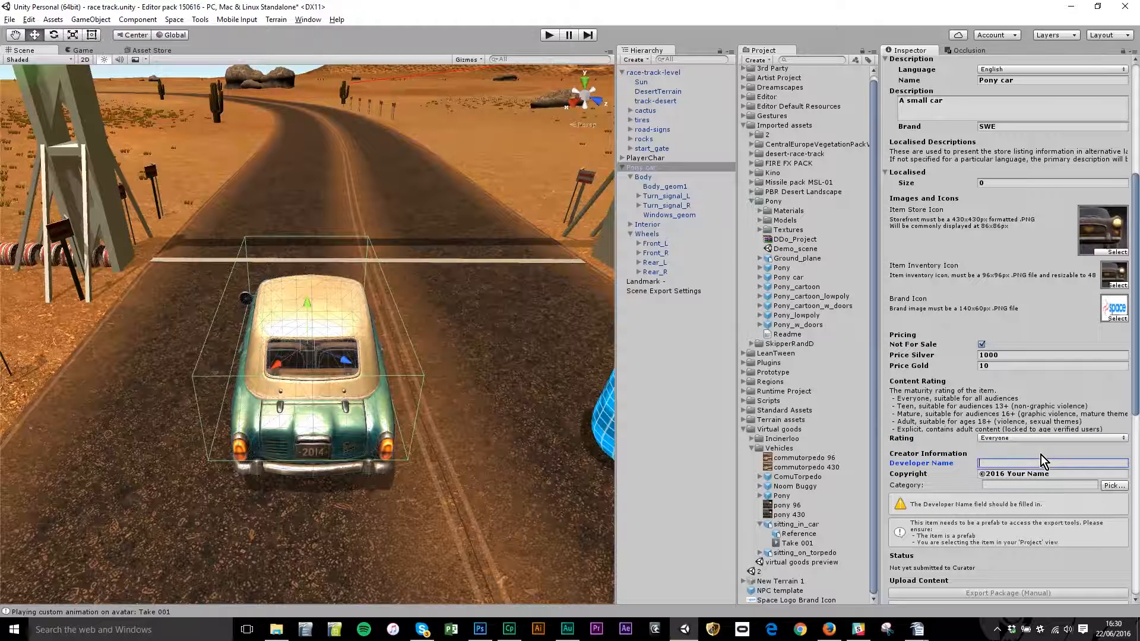
type("Sine Wave")
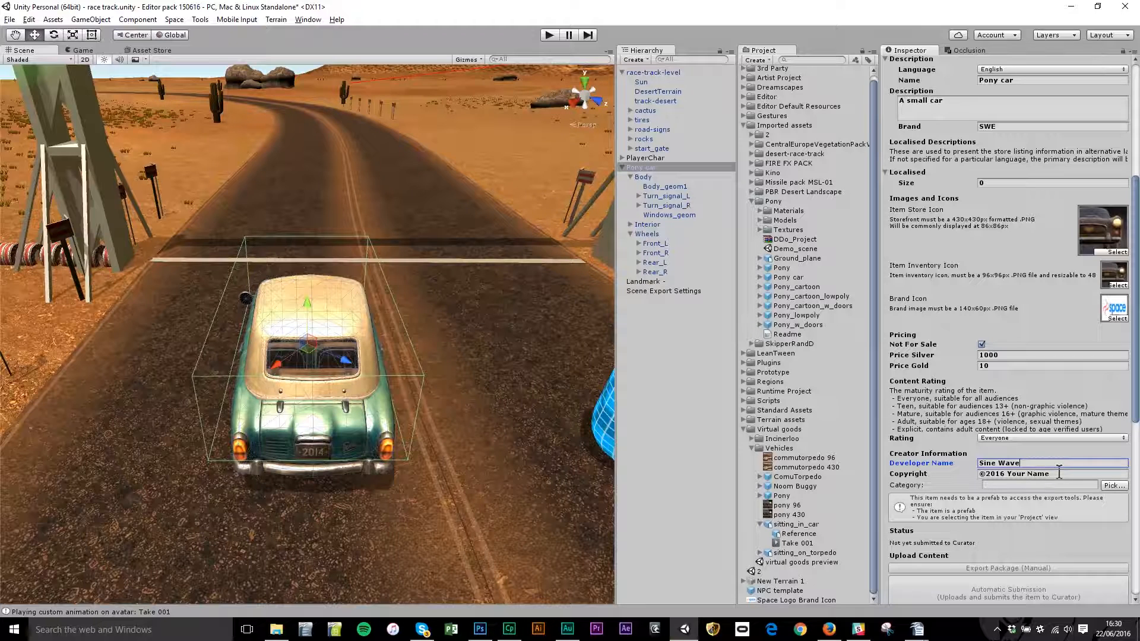
left_click_drag(1051, 474, 1013, 472)
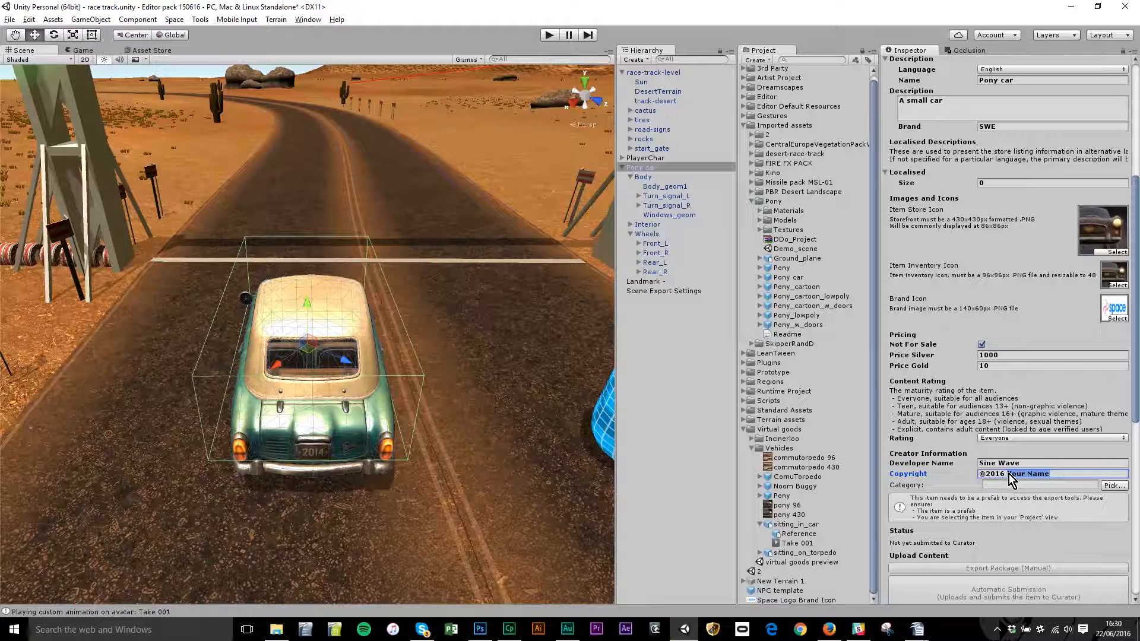
type("Sine Wav")
Set the virtual good's Category to Vehicle/Land/Car.
left_click(1114, 485)
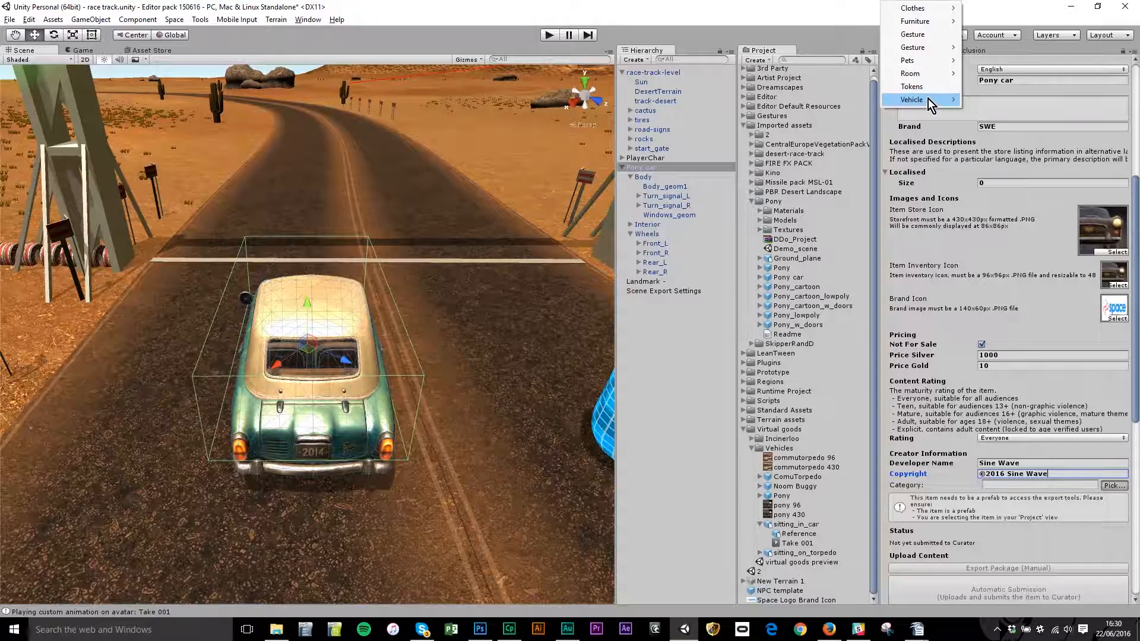
mouse_move(946, 100)
mouse_move(986, 117)
left_click(1063, 113)
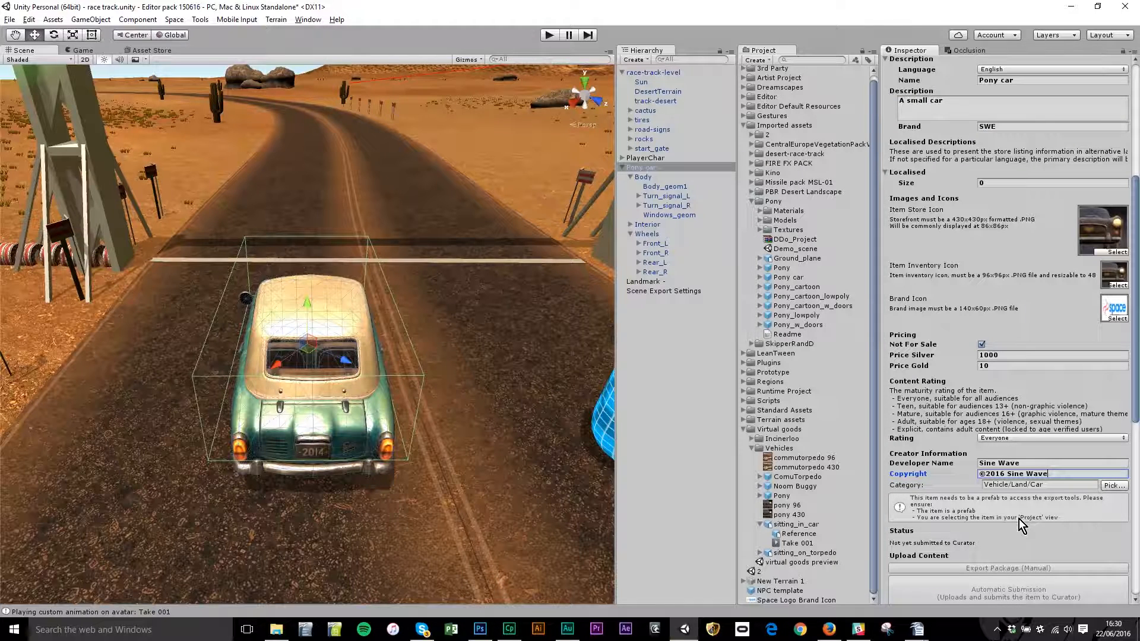
Collapse the Pony car object in the scene hierarchy and apply its changes to the prefab.
scroll(927, 489, "down", 2)
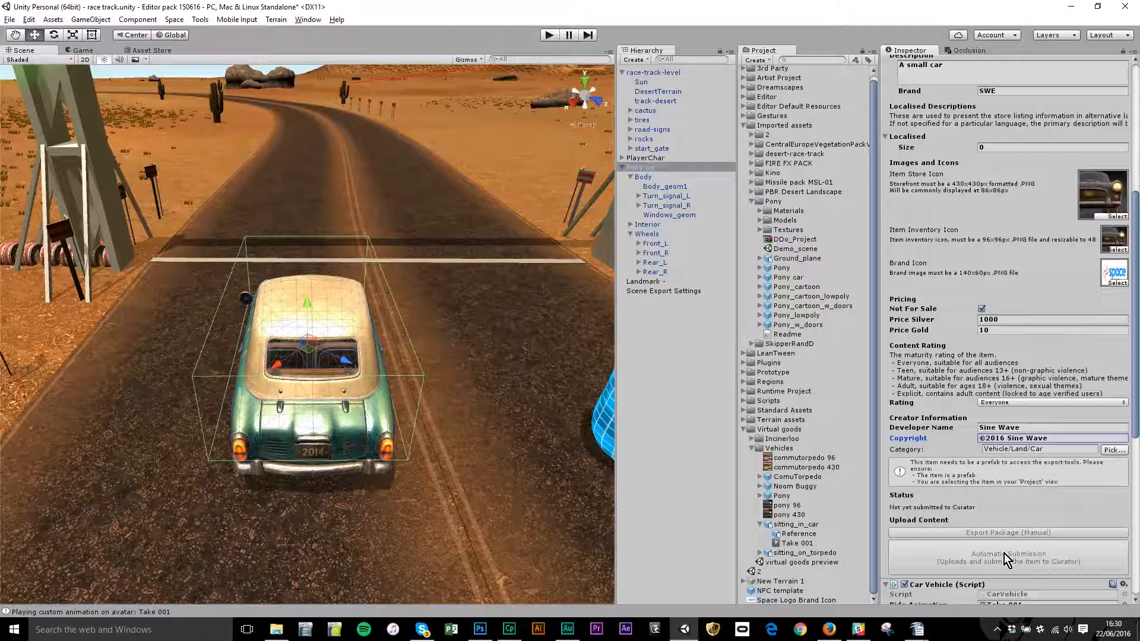
scroll(1000, 511, "down", 6)
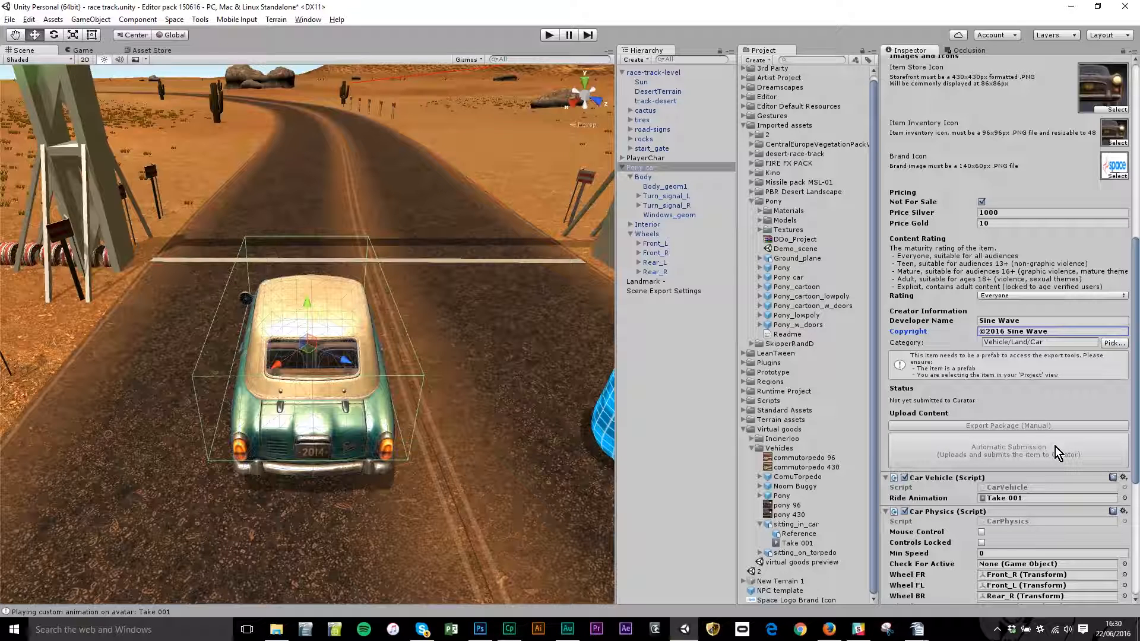
left_click(623, 169)
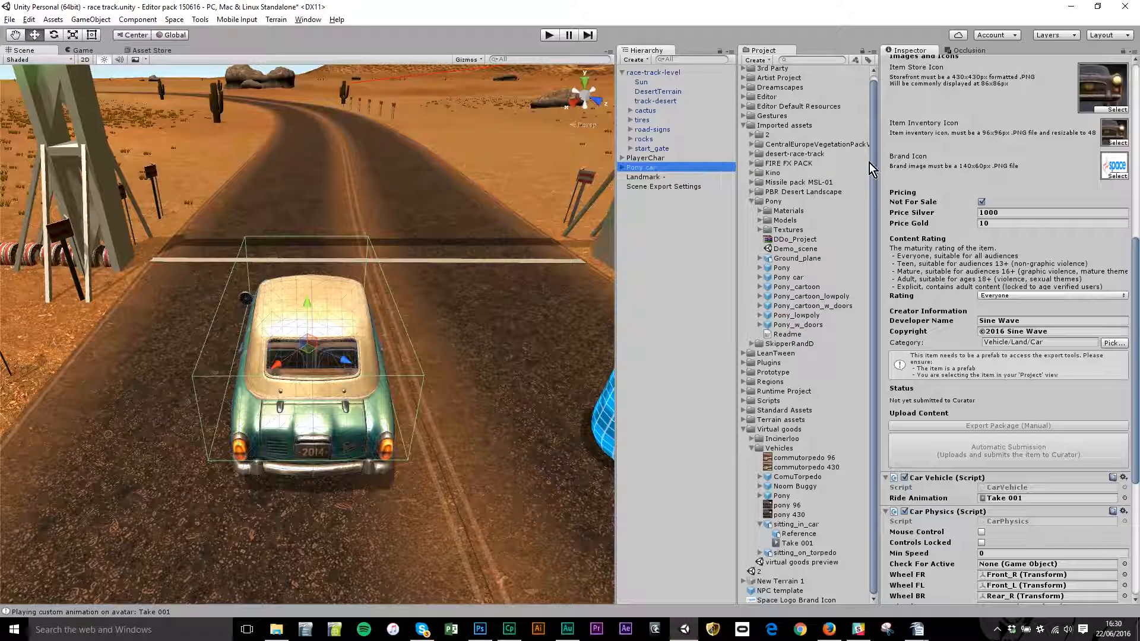
left_click_drag(1135, 291, 1138, 113)
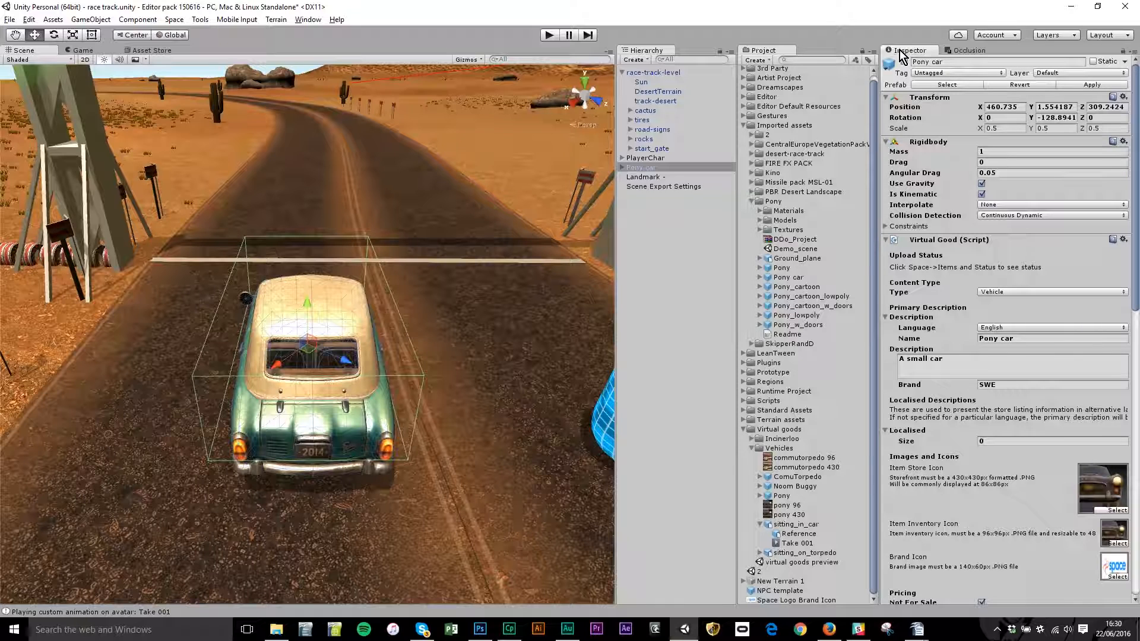
left_click(1093, 85)
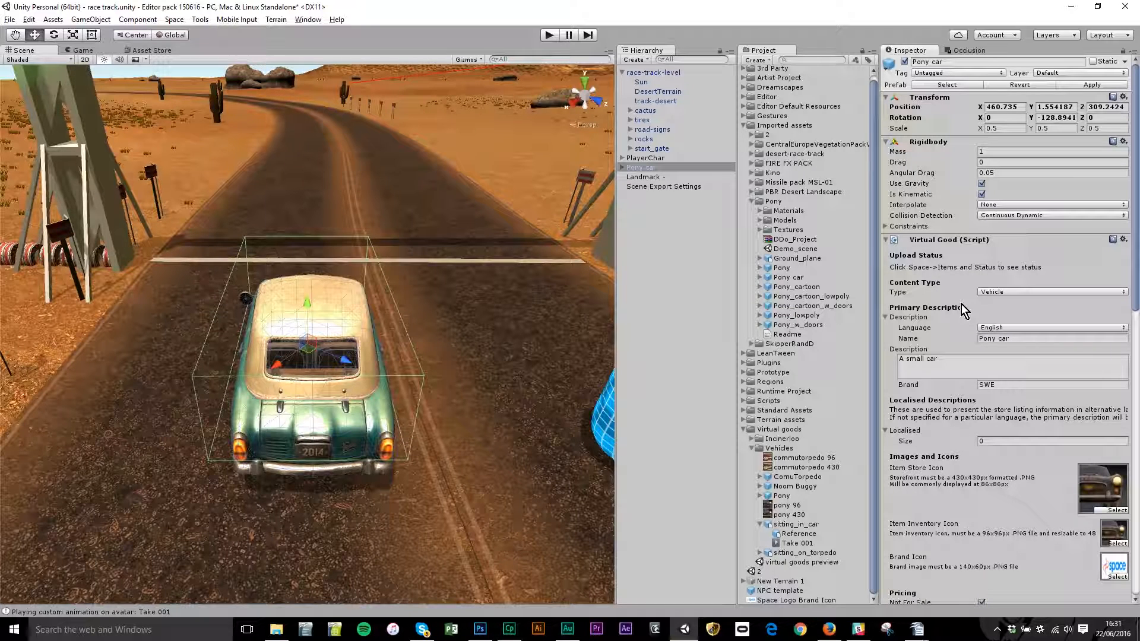
Select the Pony car prefab in the project's Pony folder, review its settings and send it to Curator with Automatic Submission.
left_click(790, 278)
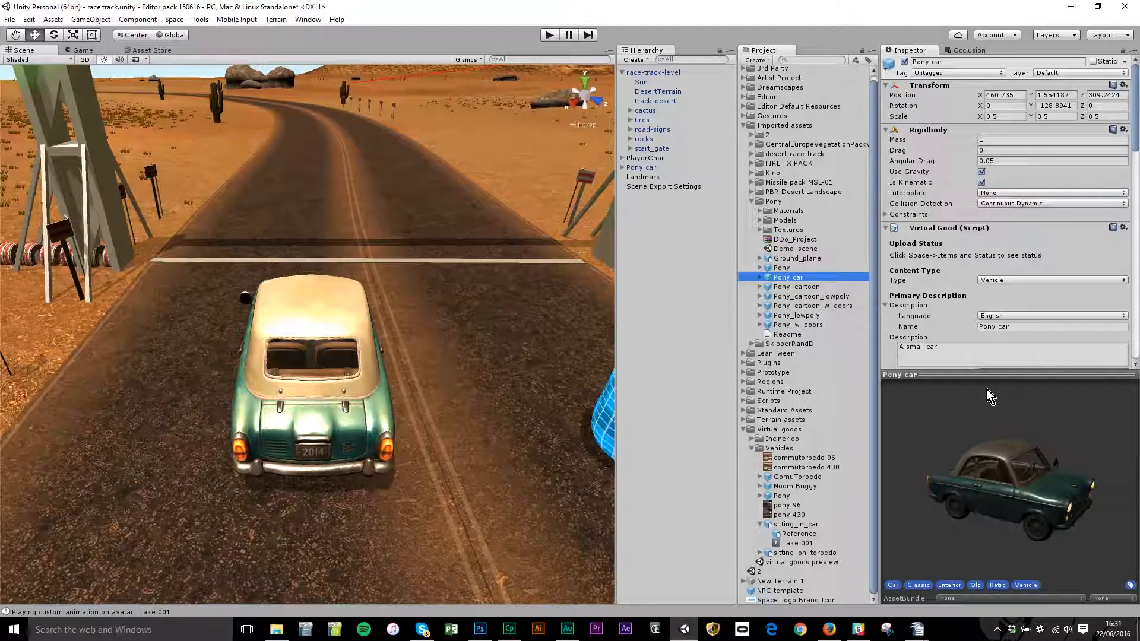
left_click(988, 375)
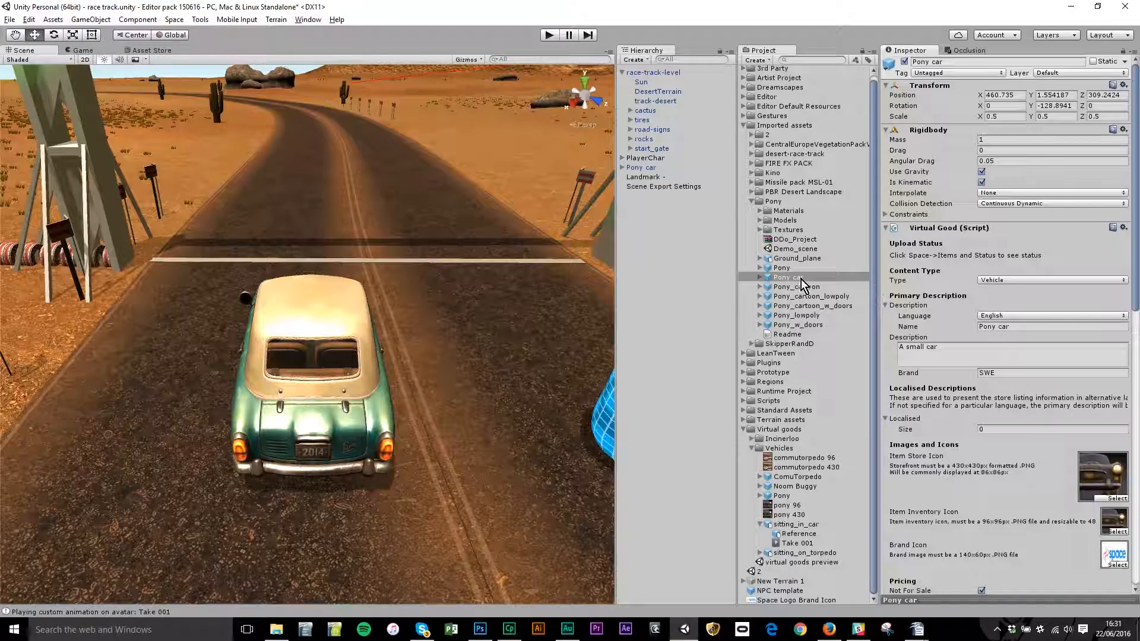
scroll(958, 351, "down", 7)
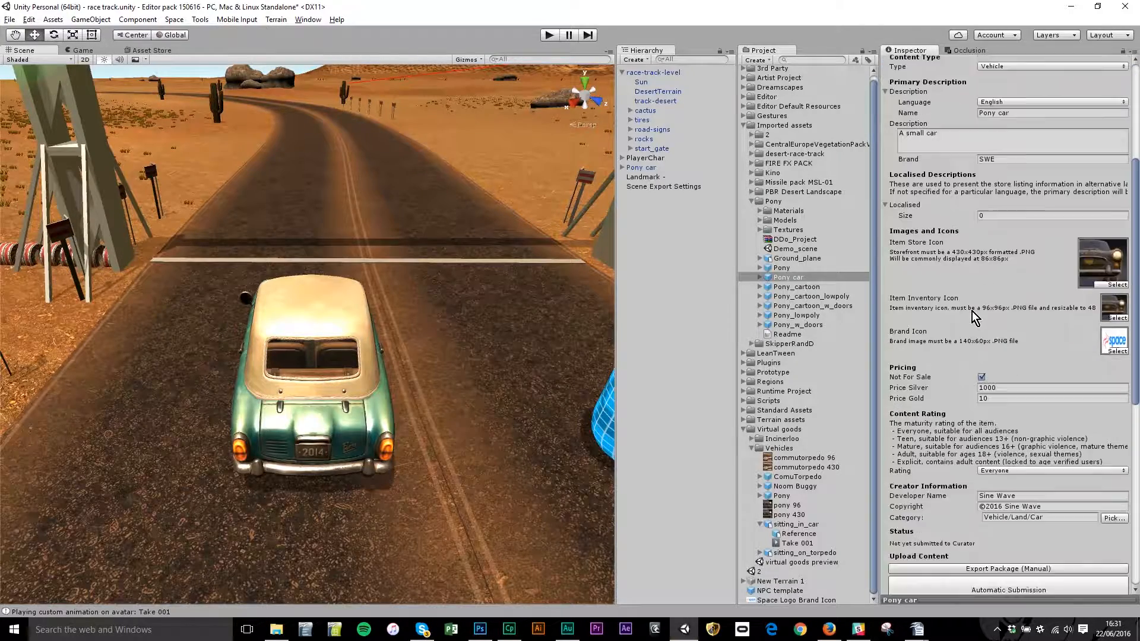
scroll(970, 380, "down", 10)
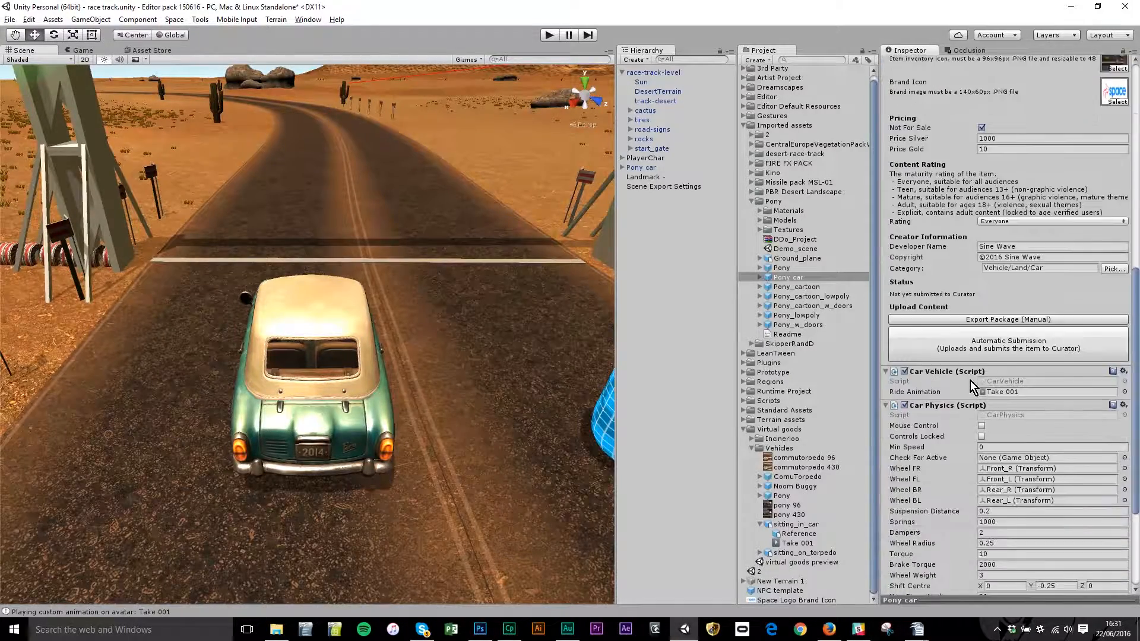
scroll(988, 511, "down", 1)
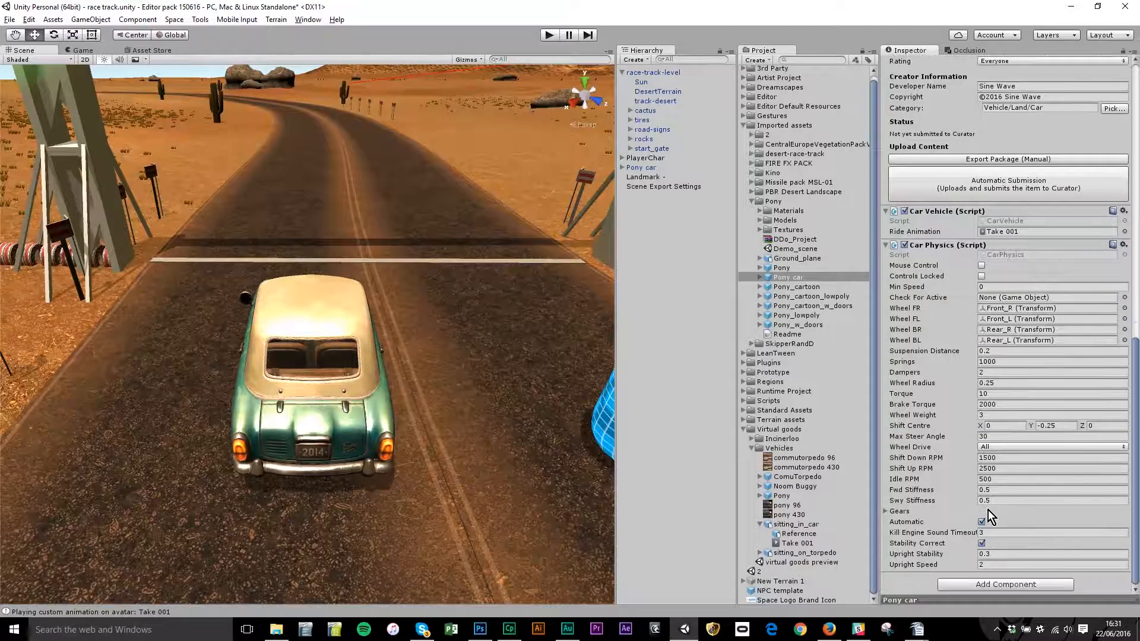
scroll(988, 510, "up", 6)
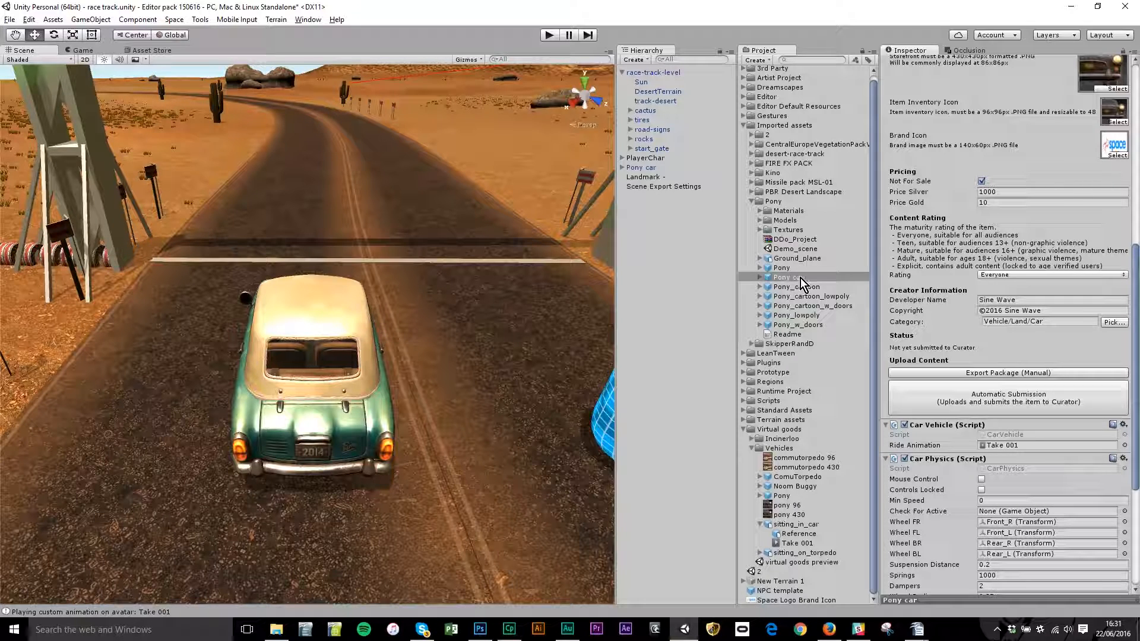
left_click(1018, 399)
left_click(619, 340)
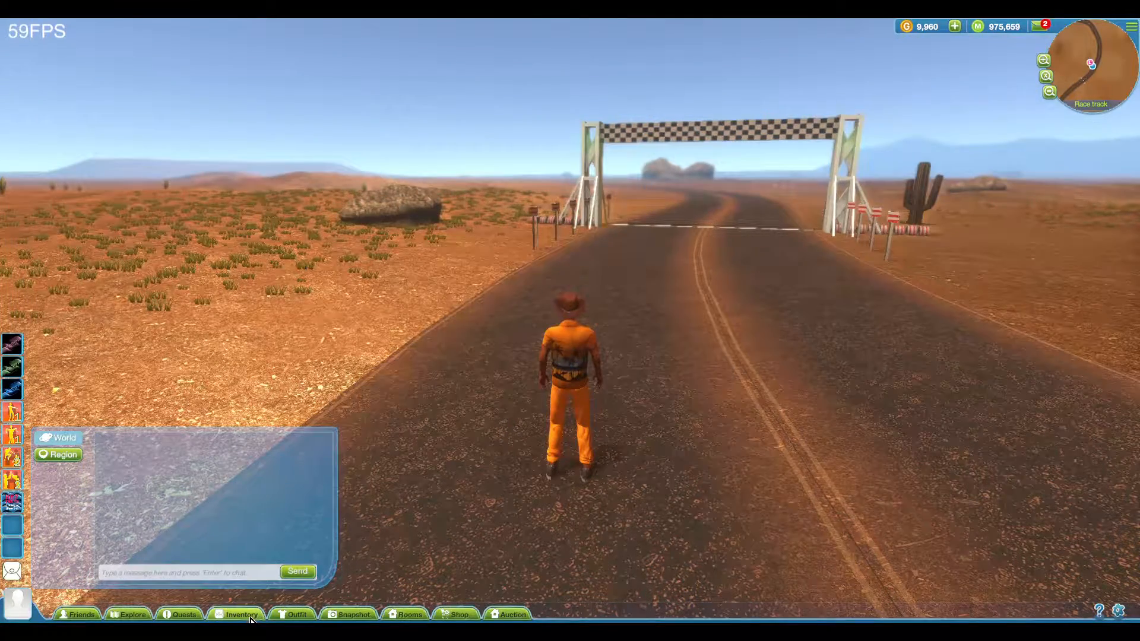
Switch to the game client, show the Vehicle items in the inventory and drive the third vehicle, a car.
left_click(241, 615)
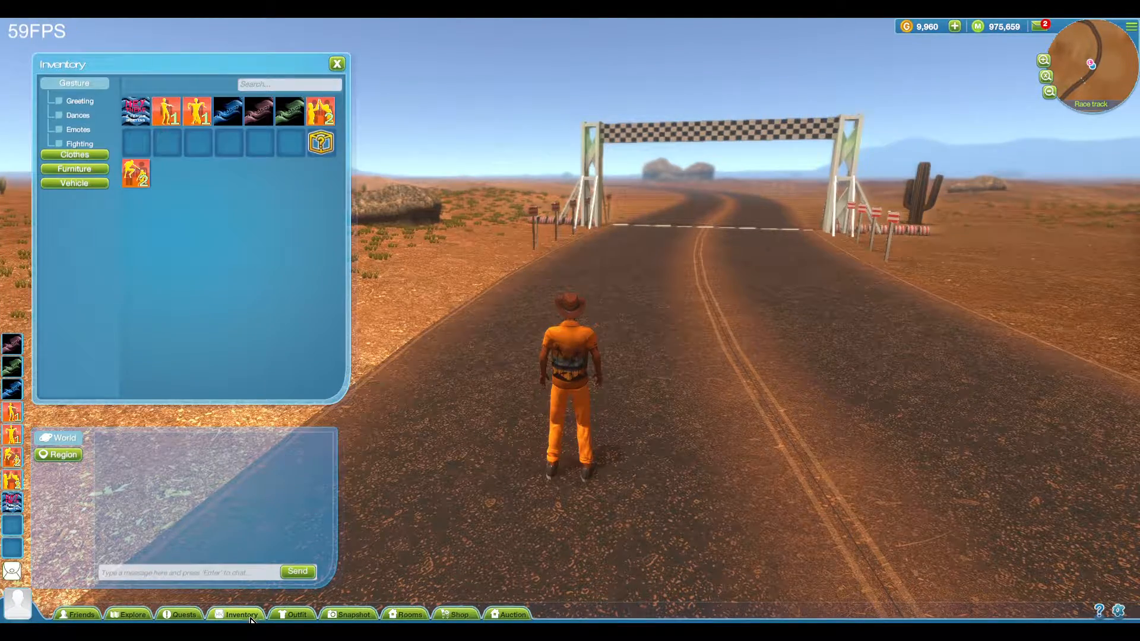
left_click(99, 184)
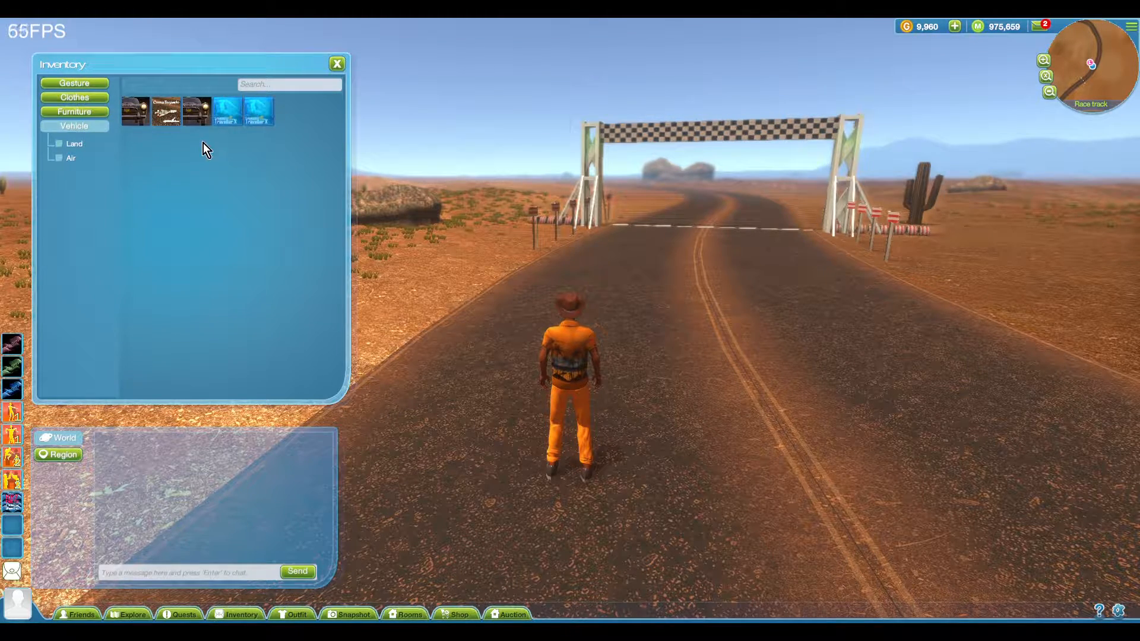
mouse_move(198, 119)
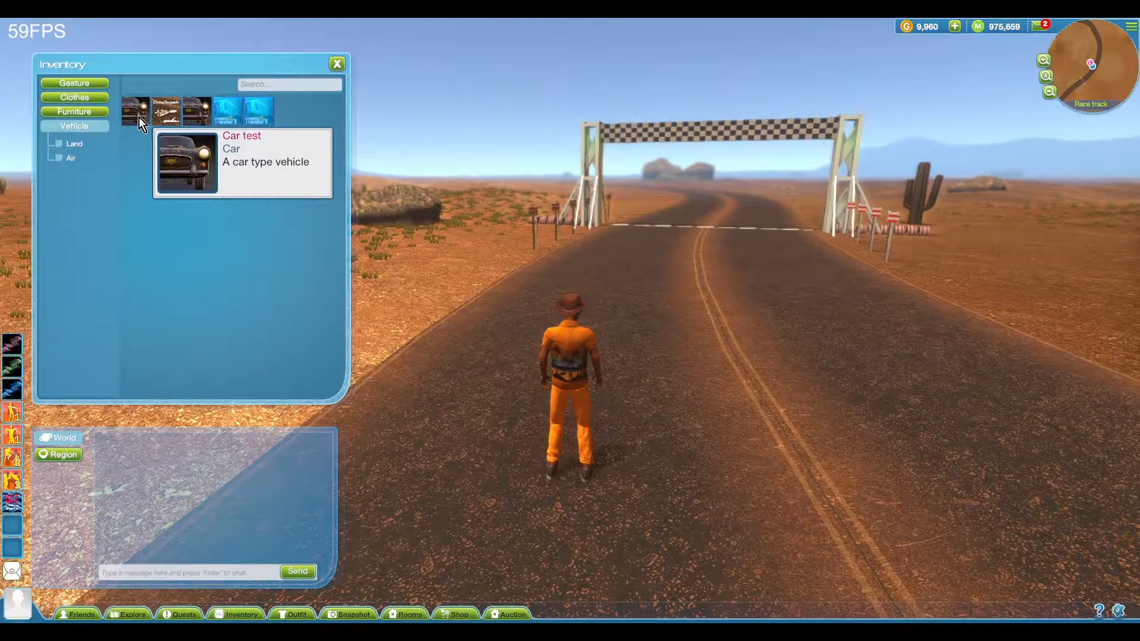
left_click(195, 115)
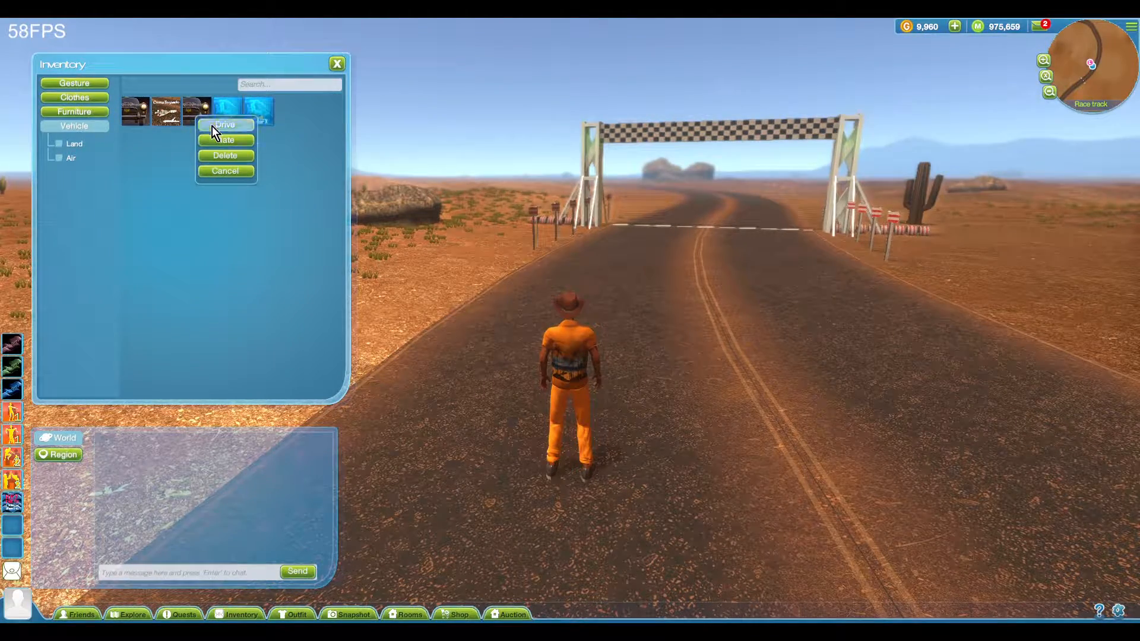
left_click(212, 126)
left_click(589, 168)
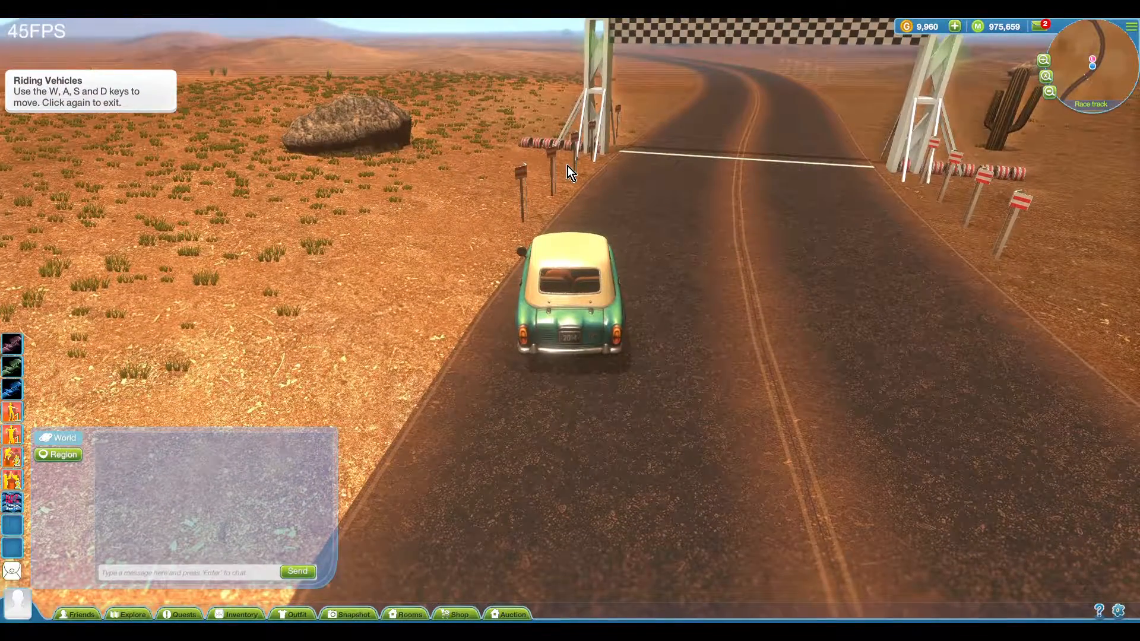
Test-drive the green car through the start gate and along the bends of the desert race track.
key("w")
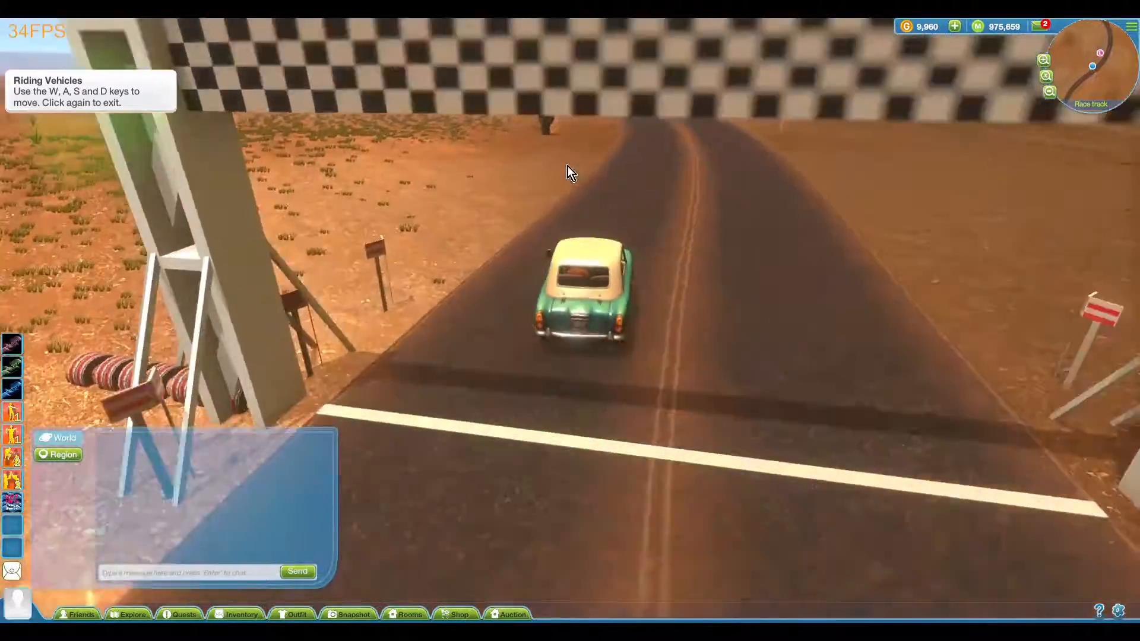
key("w")
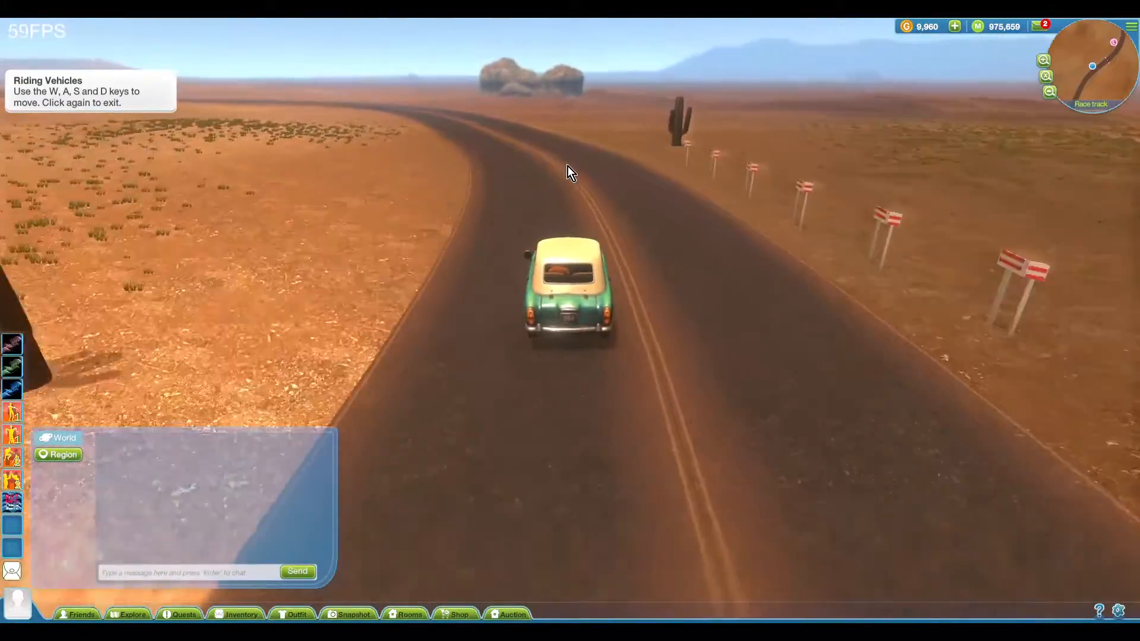
key("w")
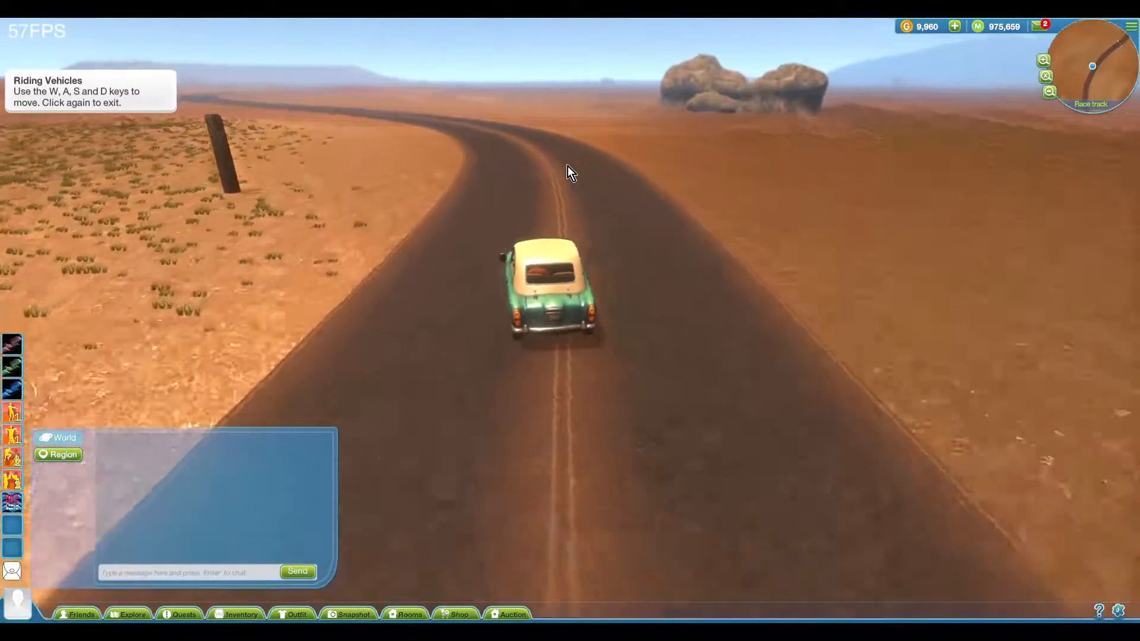
key("w")
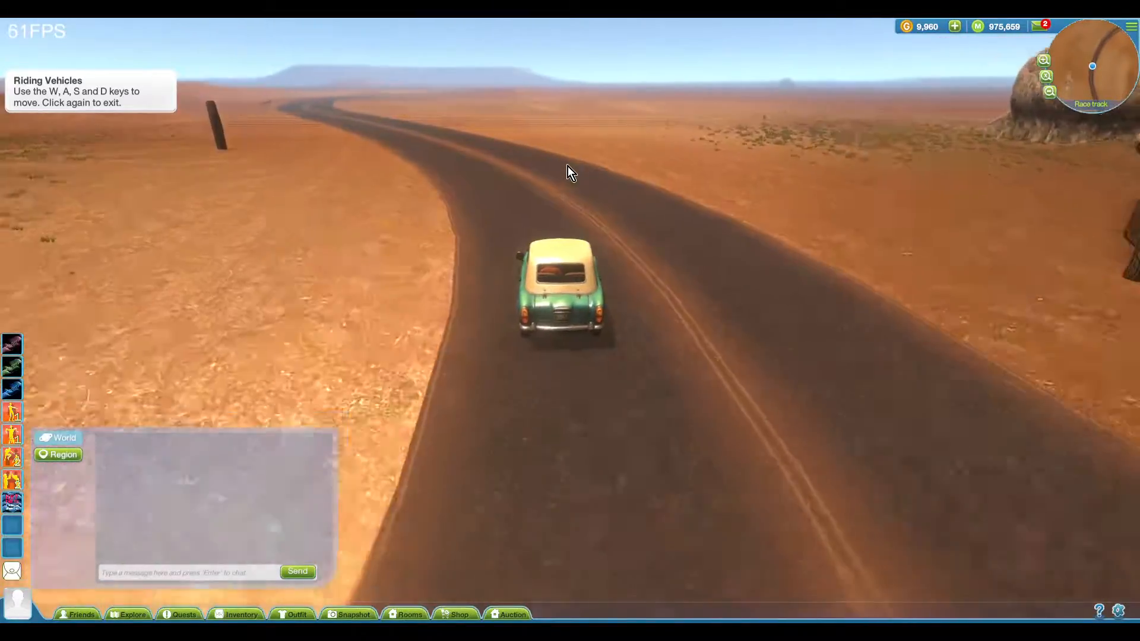
key("w")
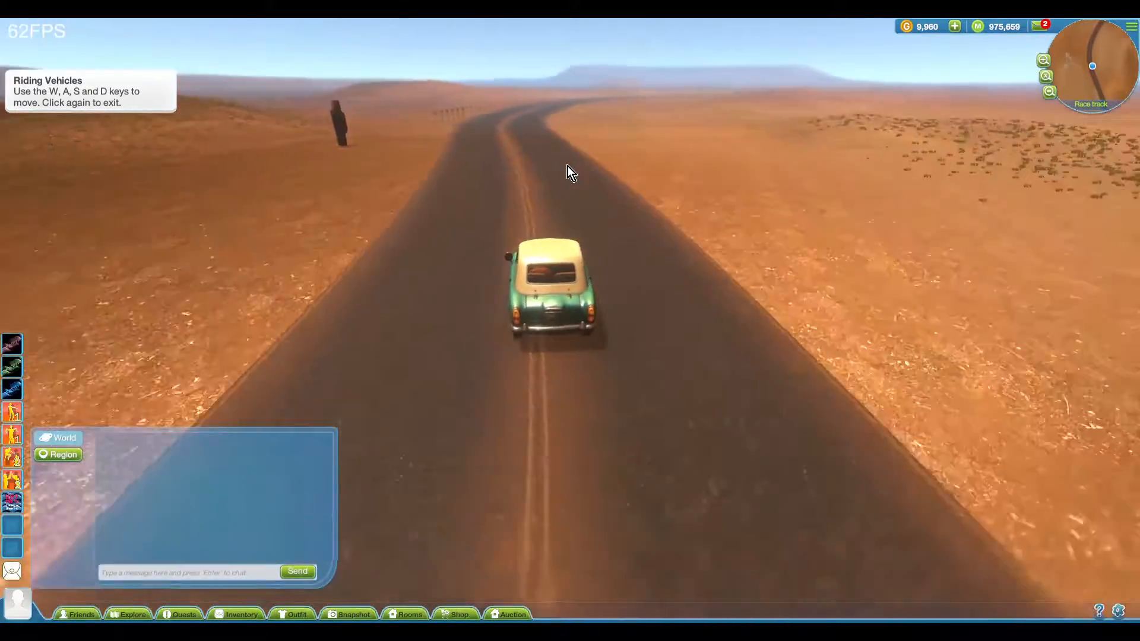
key("w")
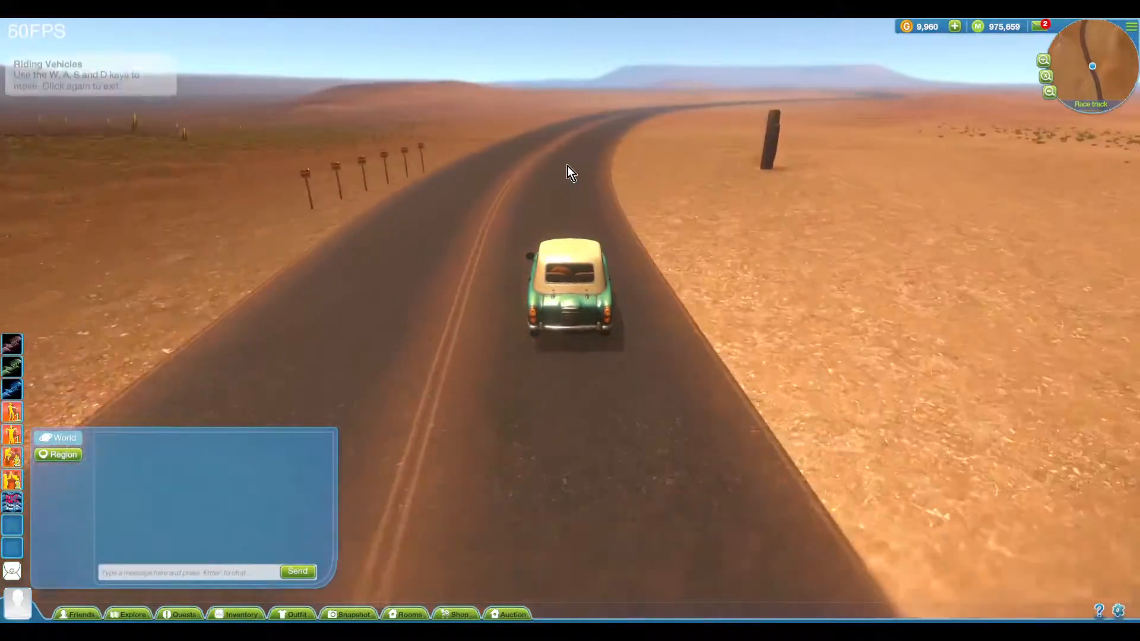
key("w")
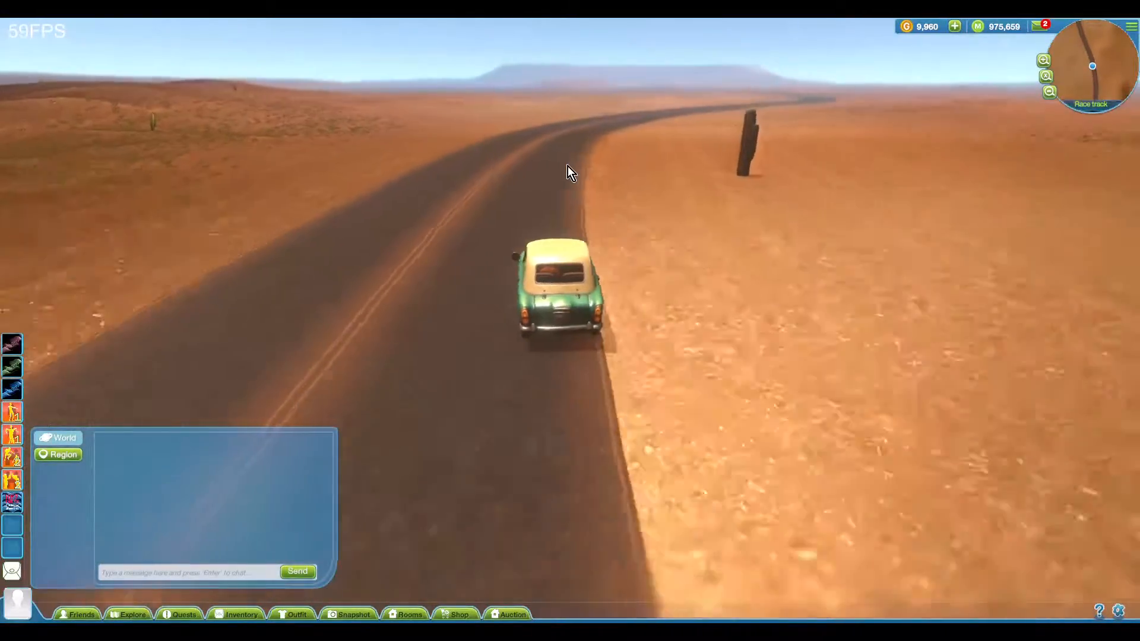
key("w")
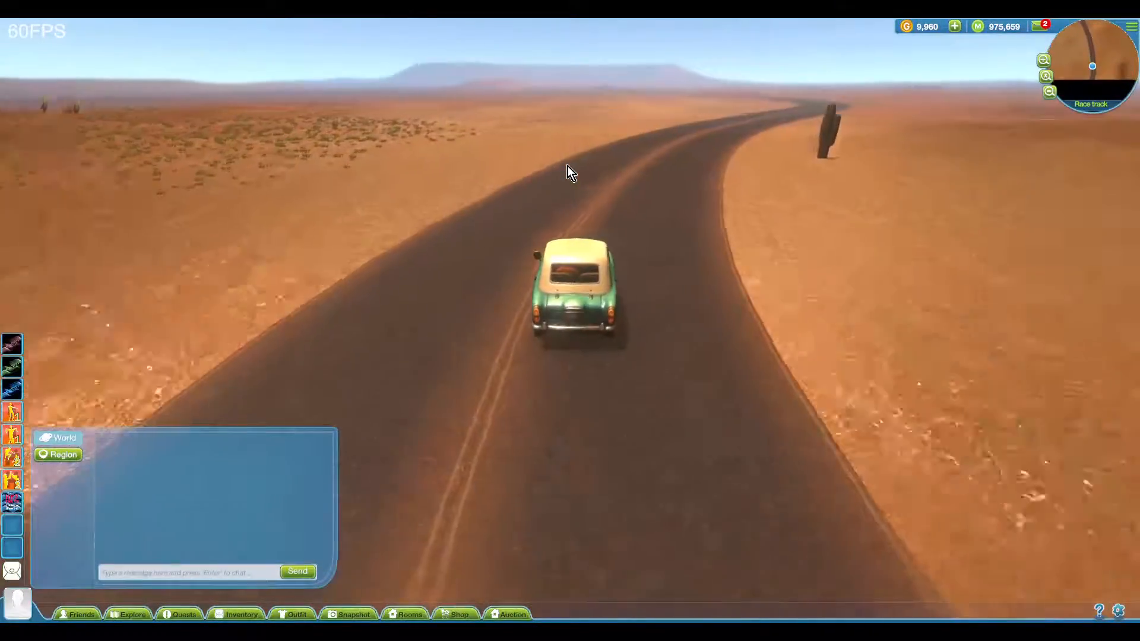
key("w")
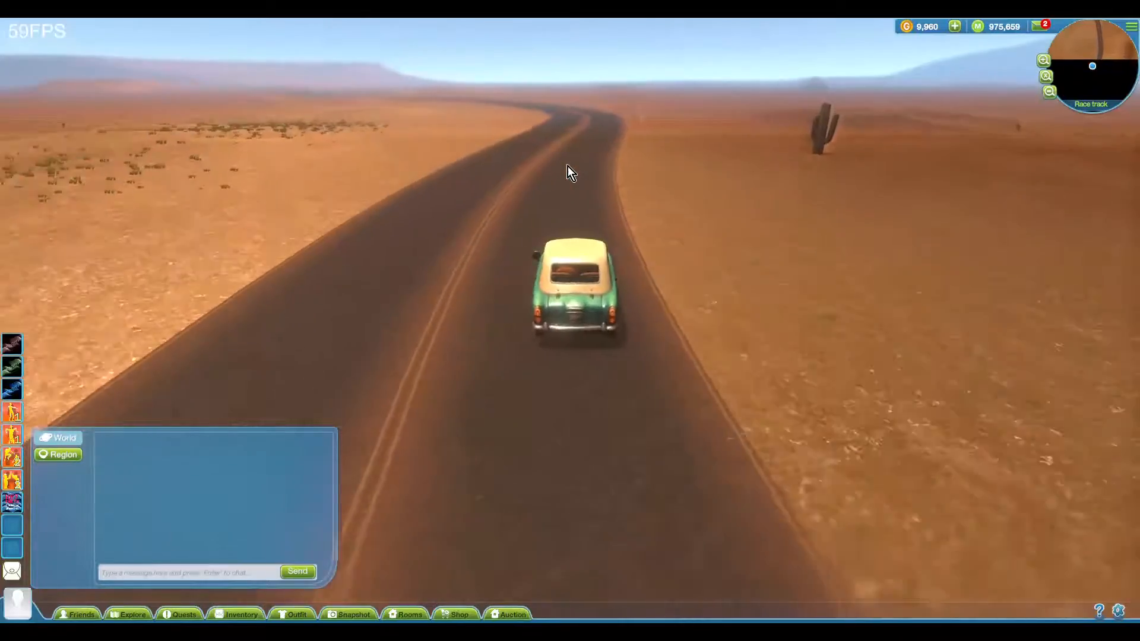
key("w")
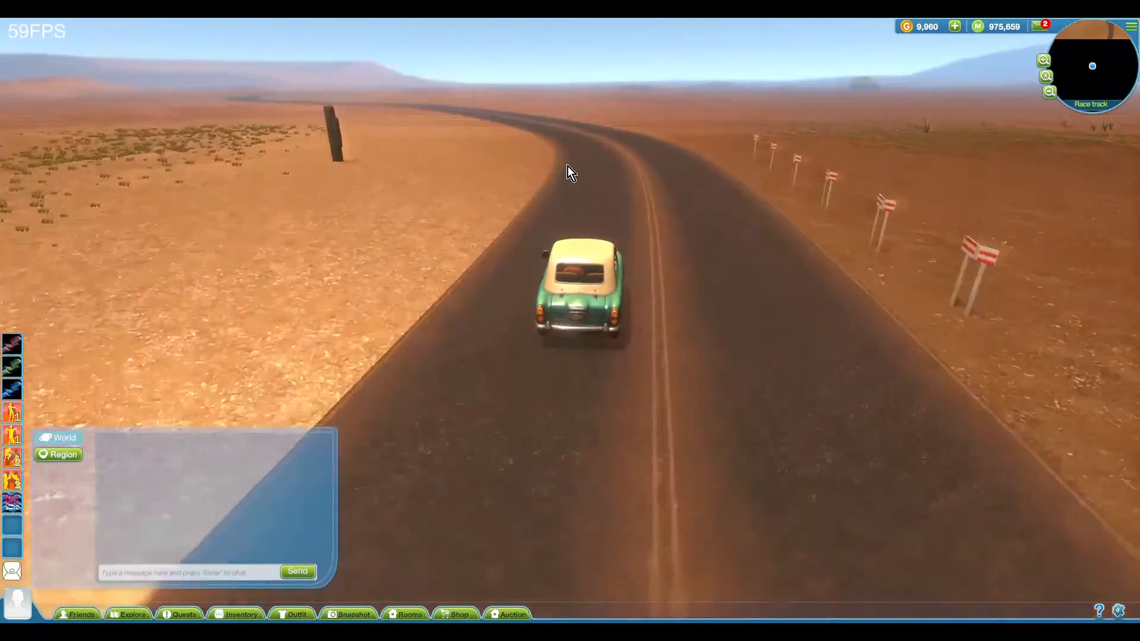
key("w")
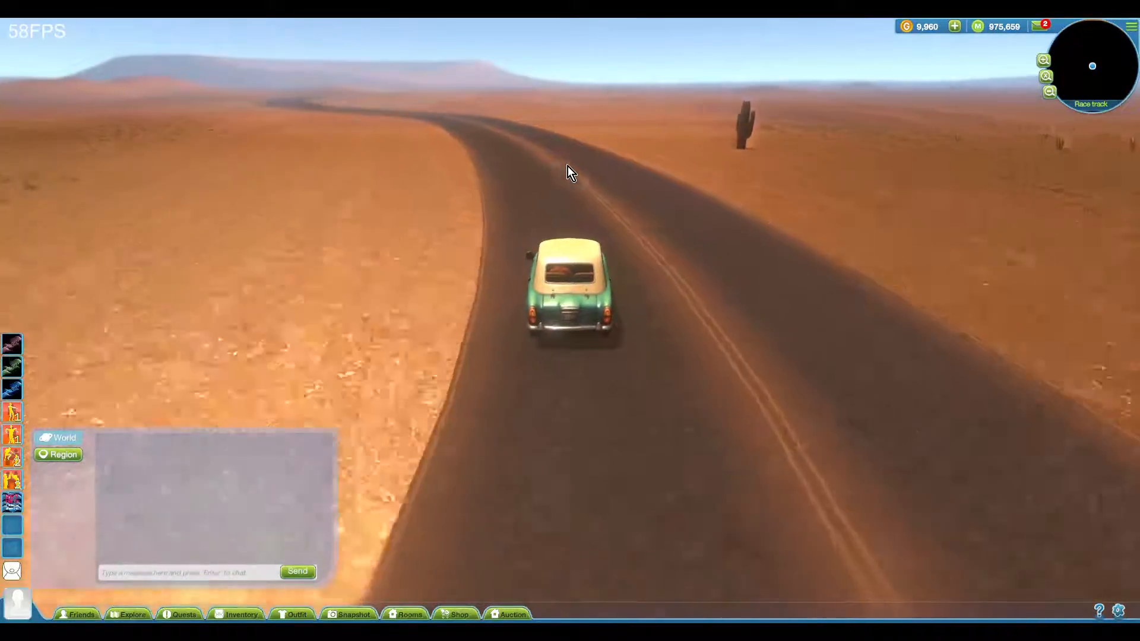
Keep driving the green car forward along the desert race track, following the winding road past the rows of roadside signs.
key("w")
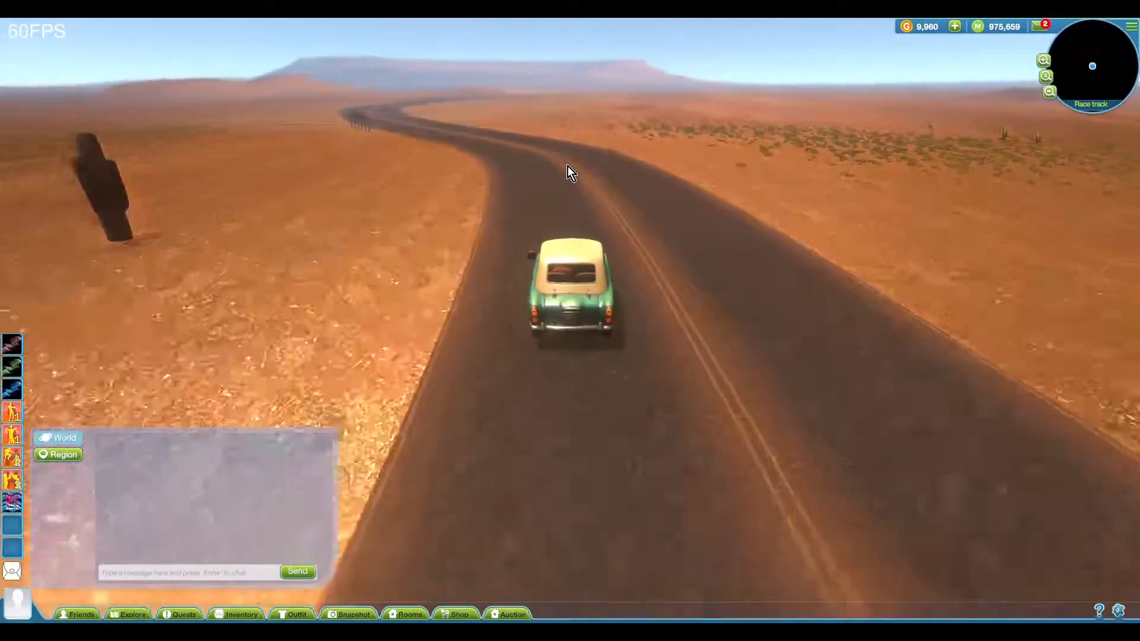
key("w")
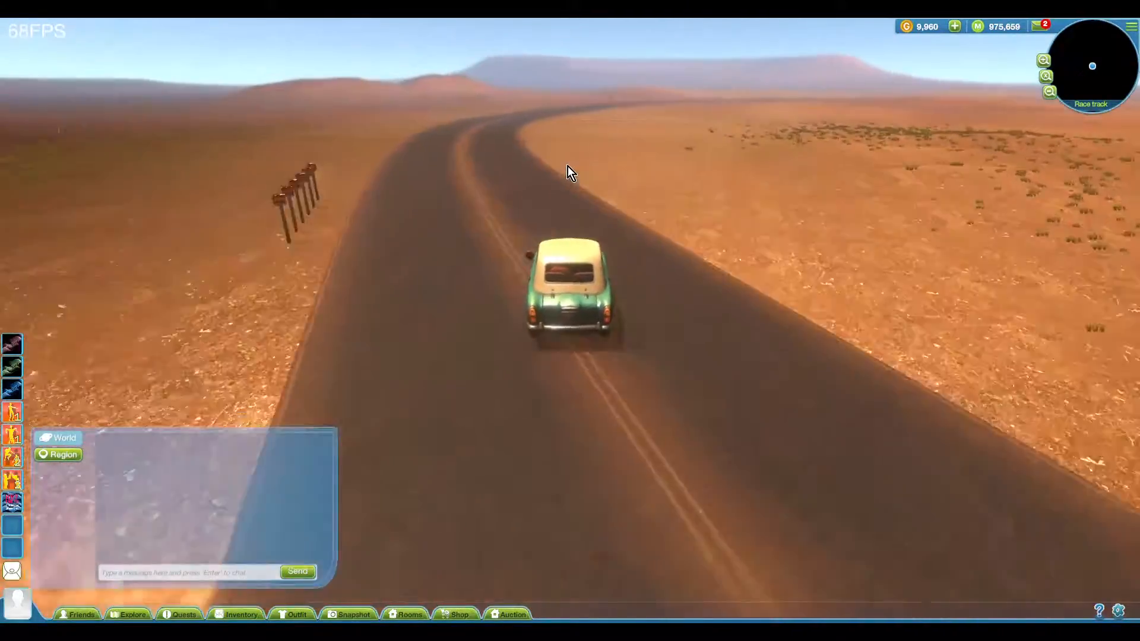
key("w")
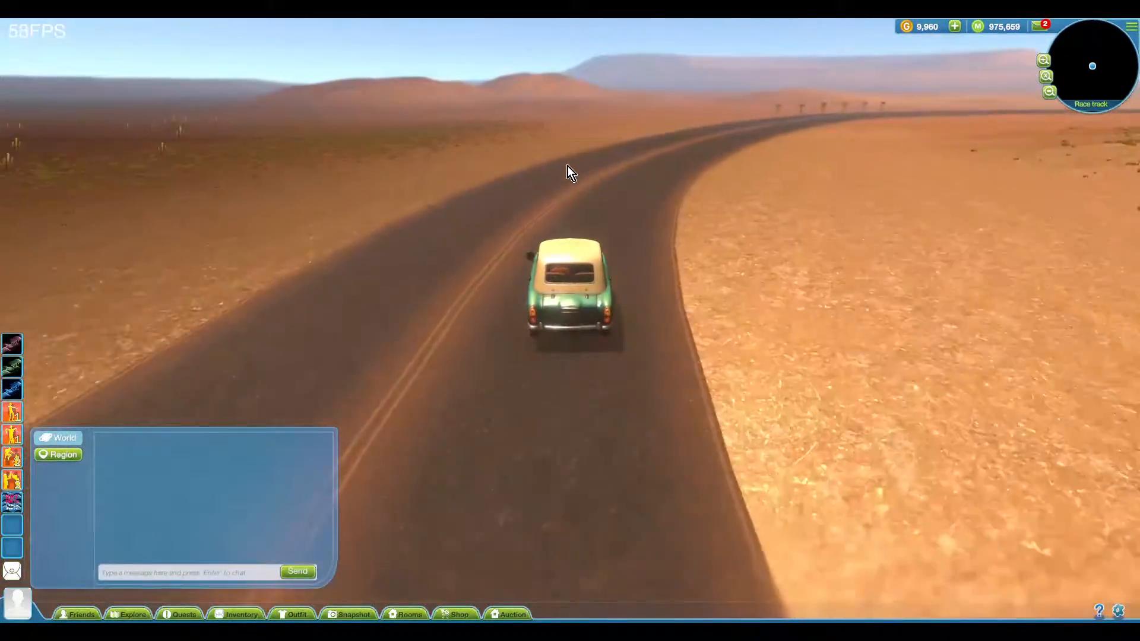
key("w")
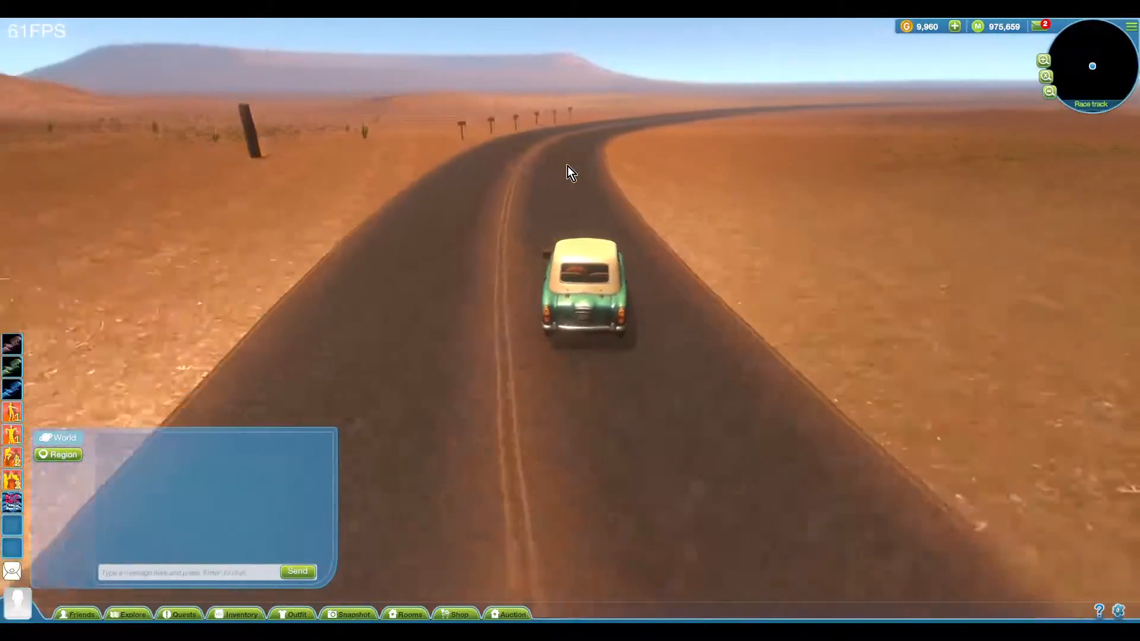
key("w")
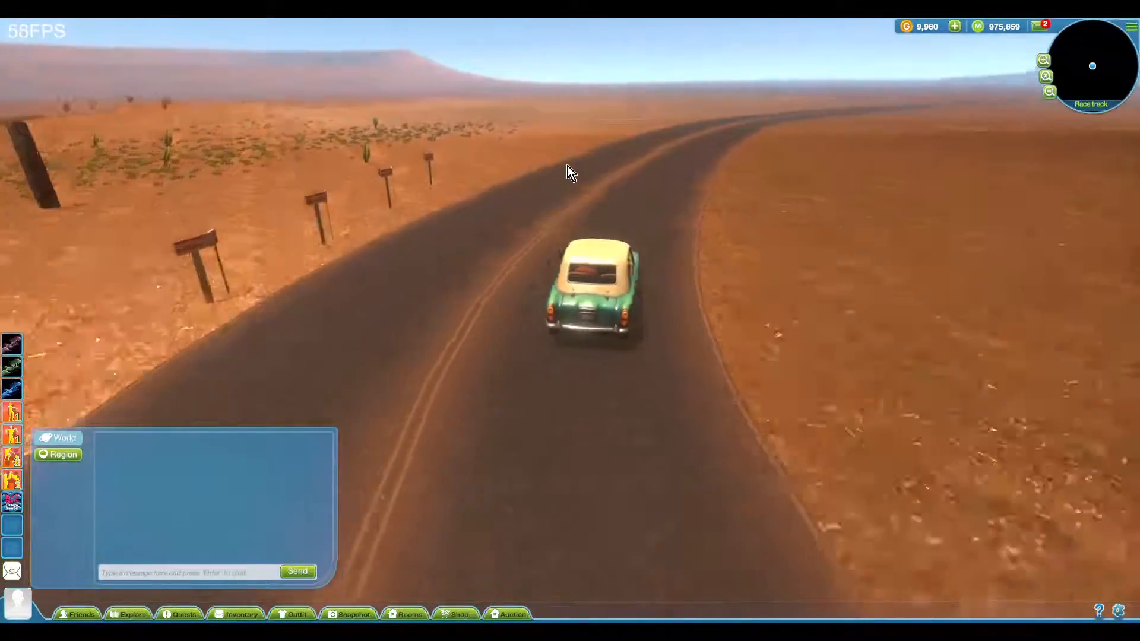
key("w")
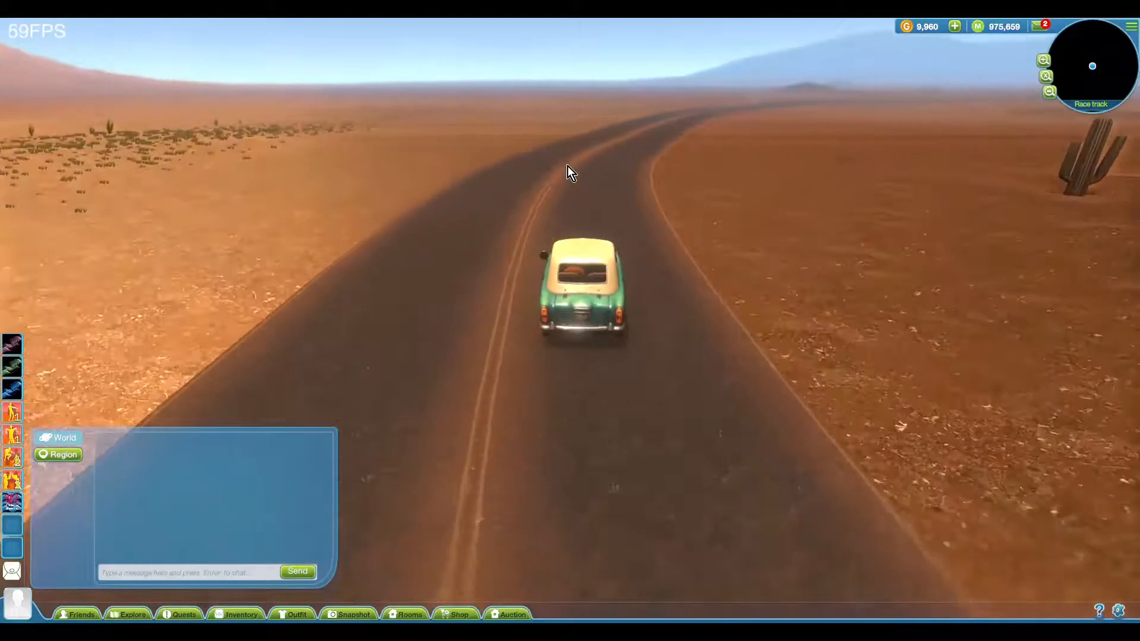
key("w")
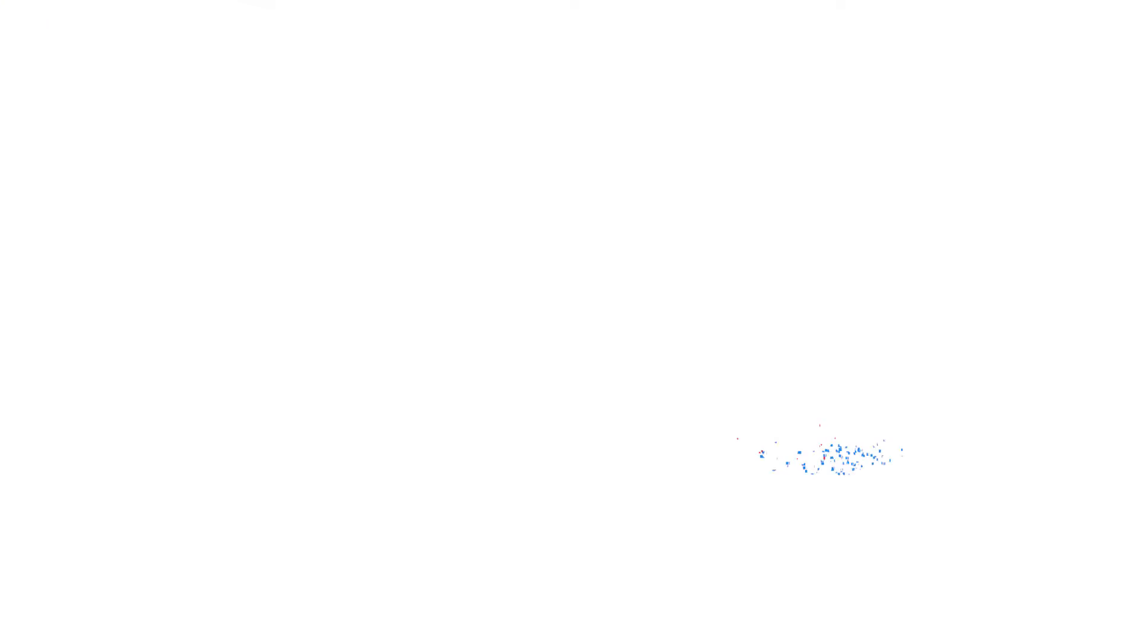